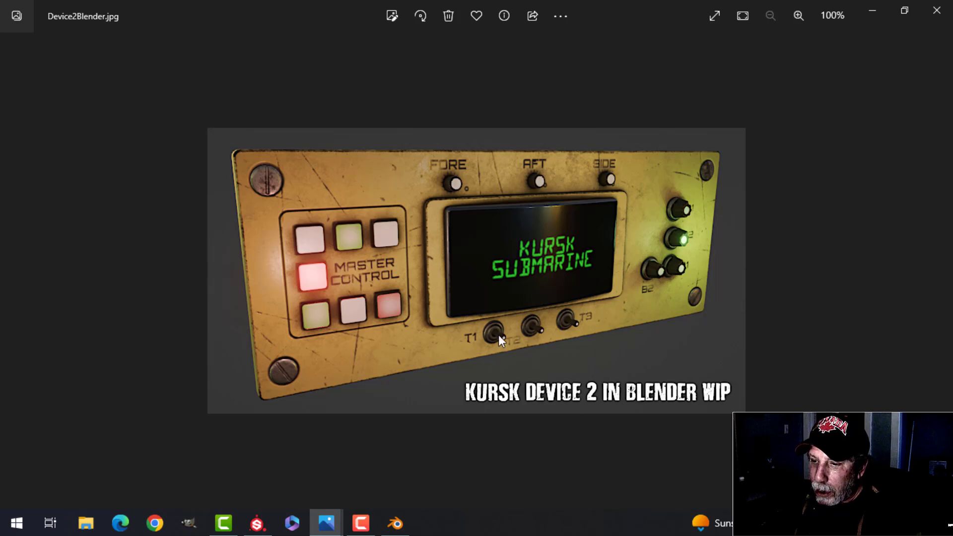
# Step: Switch to Substance Painter, make the buttons texture set active and toggle the visibility of its Fill layer 1
pyautogui.click(256, 524)
pyautogui.keyDown('alt'); pyautogui.moveTo(523, 222); pyautogui.dragTo(550, 226); pyautogui.keyUp('alt')
pyautogui.keyDown('alt'); pyautogui.moveTo(435, 214); pyautogui.dragTo(613, 214, button='middle'); pyautogui.keyUp('alt')
pyautogui.scroll(1, 350, 212)
pyautogui.keyDown('alt'); pyautogui.moveTo(350, 213); pyautogui.dragTo(271, 223, button='middle'); pyautogui.keyUp('alt')
pyautogui.keyDown('alt'); pyautogui.moveTo(442, 232); pyautogui.dragTo(463, 224); pyautogui.keyUp('alt')
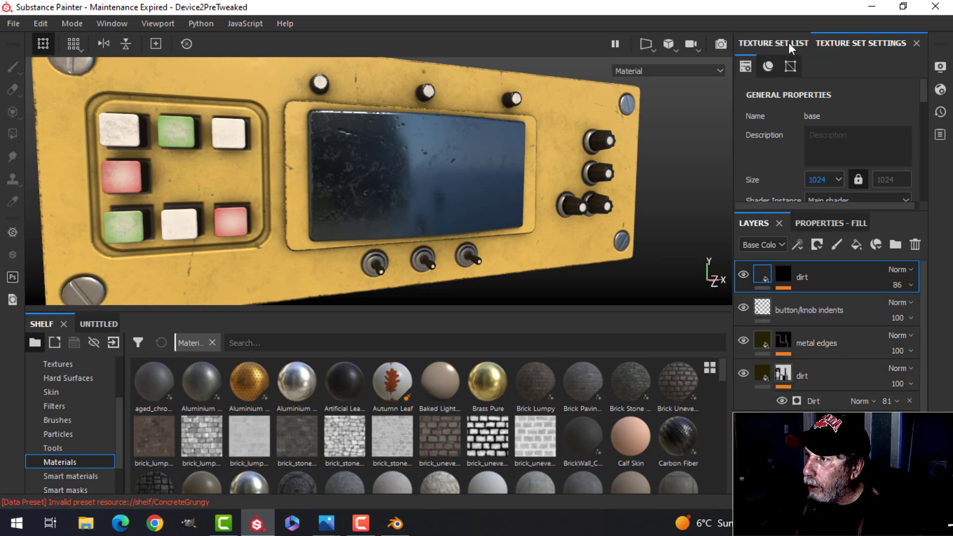
pyautogui.click(773, 43)
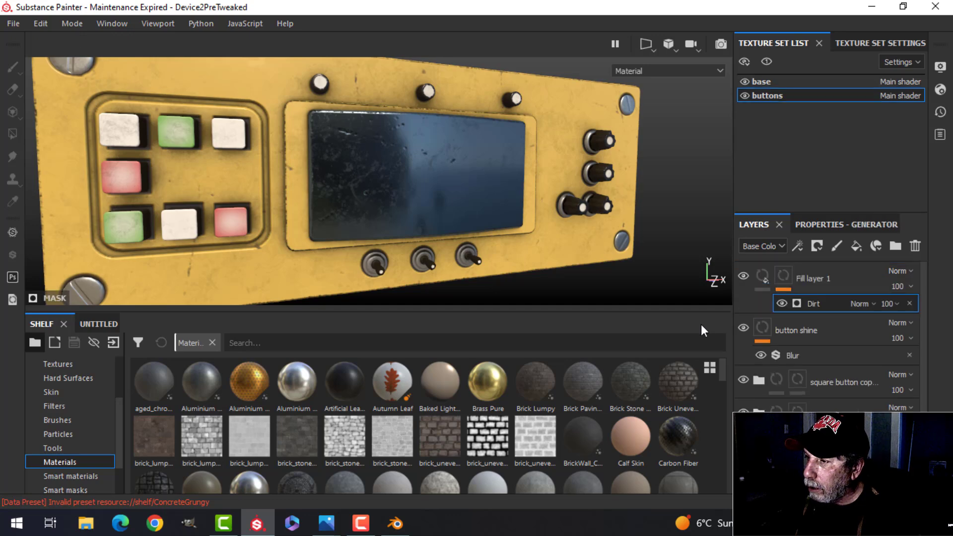
pyautogui.click(744, 276)
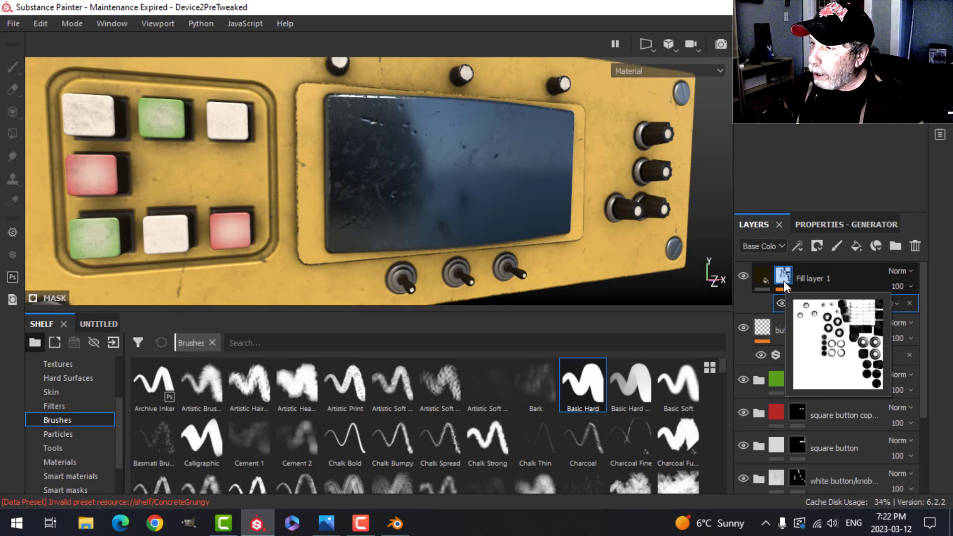
# Step: Add a Paint effect to Fill layer 1's mask and set the brush grayscale to 0 (black)
pyautogui.rightClick(785, 281)
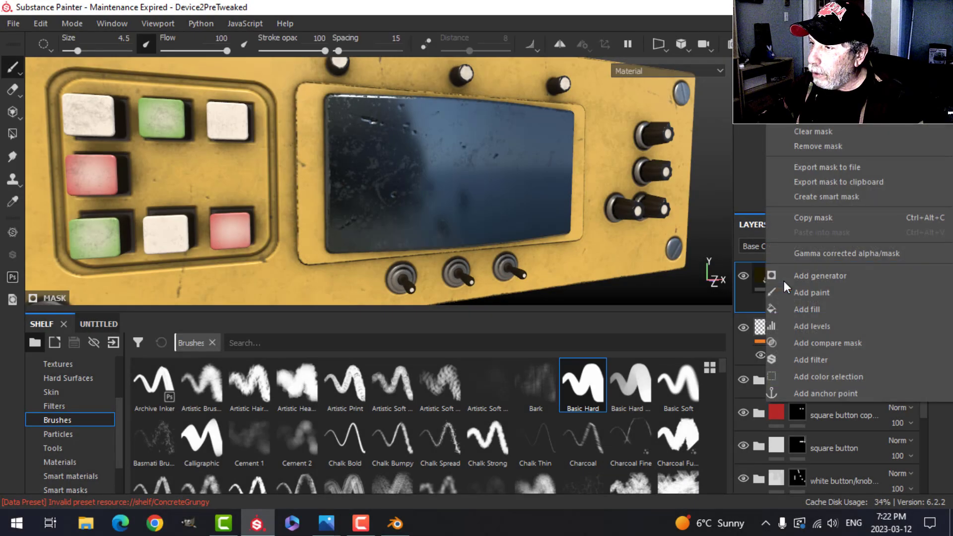
pyautogui.click(797, 290)
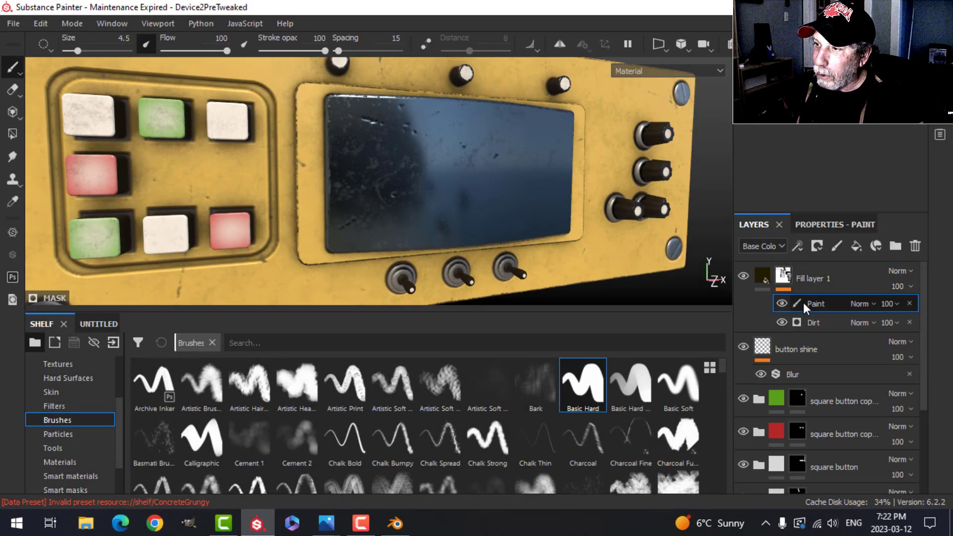
pyautogui.click(814, 224)
pyautogui.scroll(-2, 859, 397)
pyautogui.scroll(-10, 857, 394)
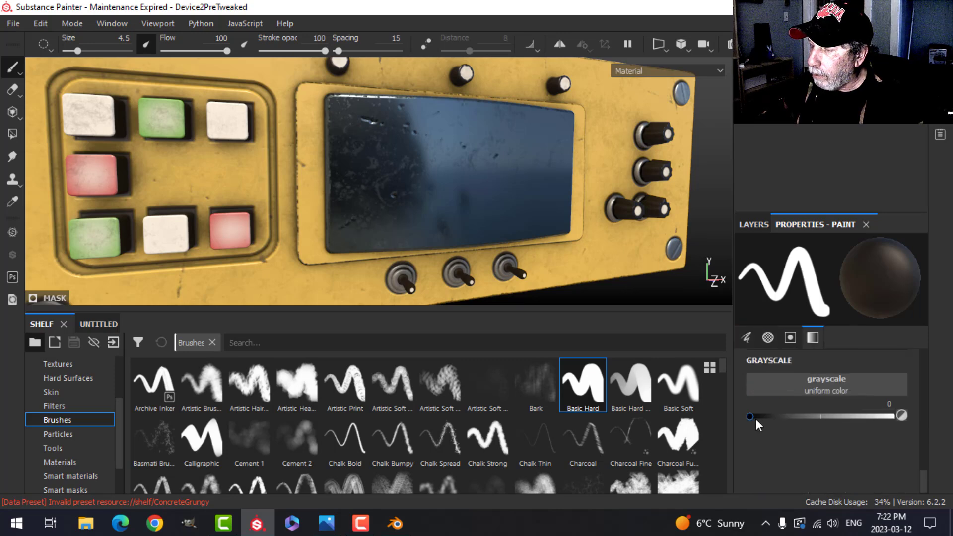
pyautogui.press('x')
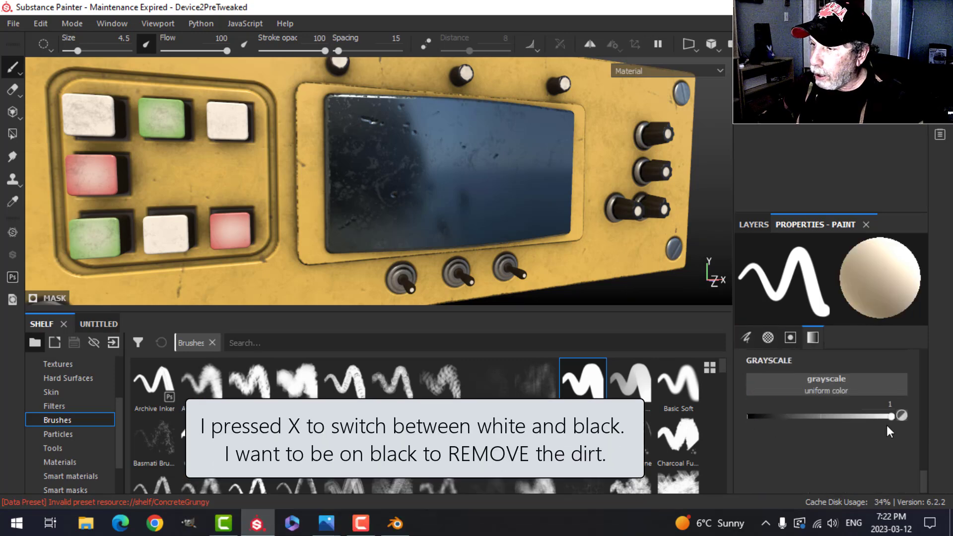
pyautogui.press('x')
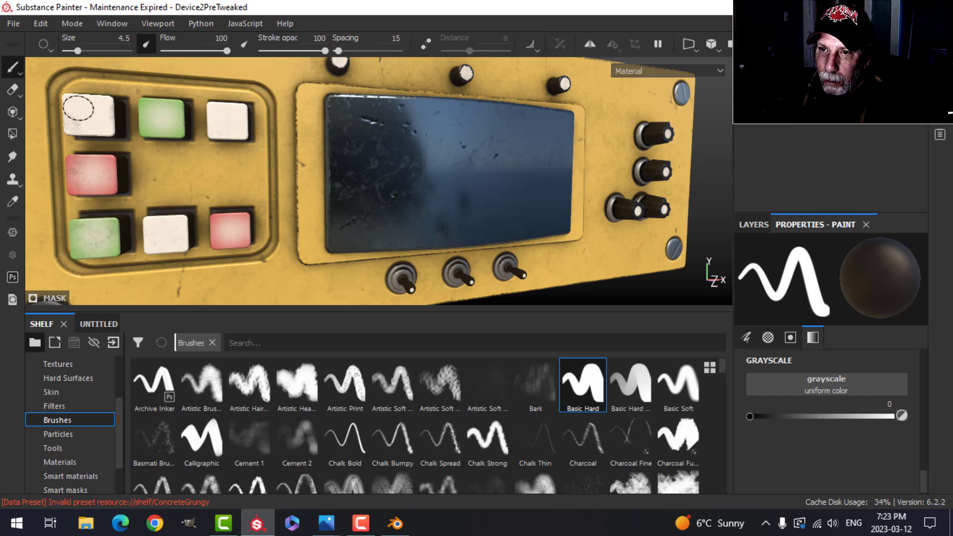
# Step: Paint black into the mask over the square buttons to remove their dirt, undoing a stray stroke and swapping the brush back to white
pyautogui.click(106, 119)
pyautogui.hotkey('ctrl', 'z')
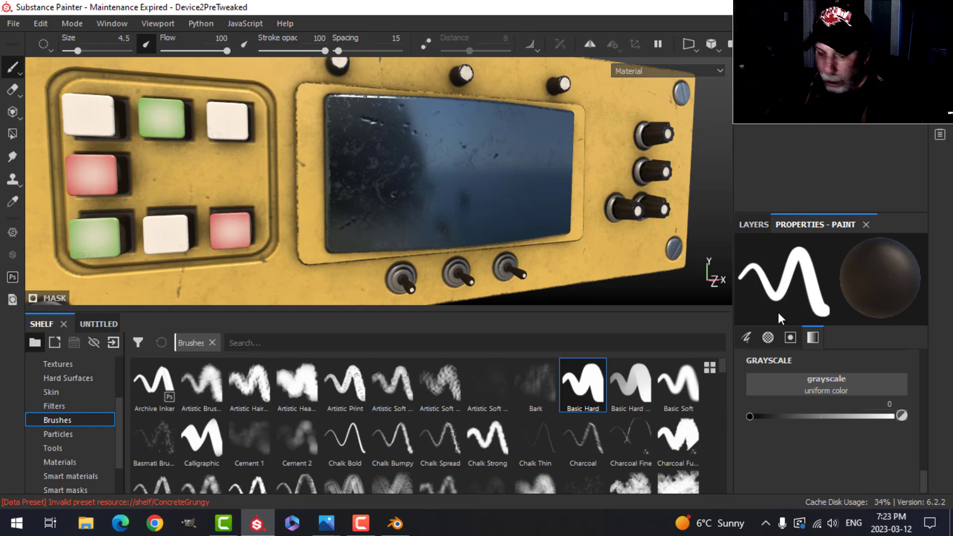
pyautogui.press('x')
# Step: Rename Fill layer 1 in the buttons texture set as dirt
pyautogui.click(753, 225)
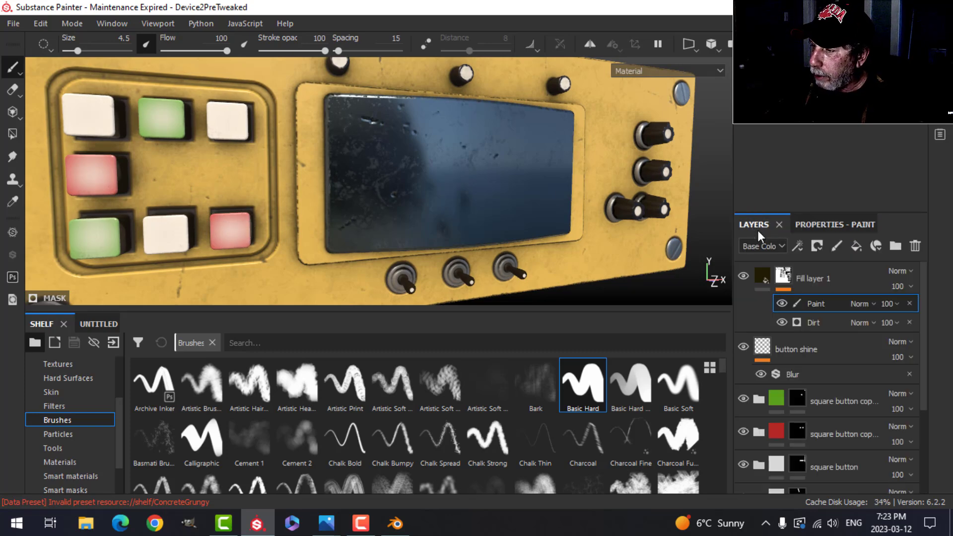
pyautogui.doubleClick(812, 279)
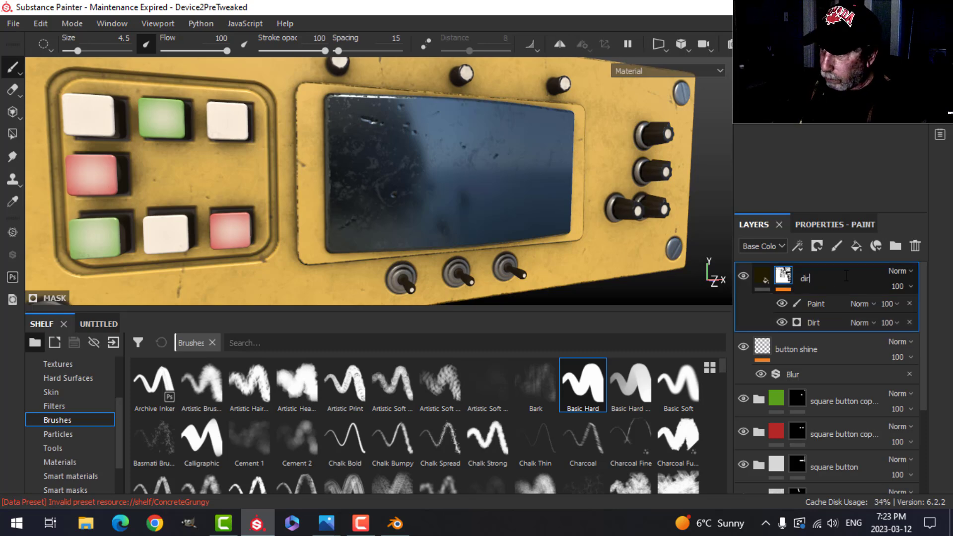
pyautogui.moveTo(350, 195)
pyautogui.keyDown('alt'); pyautogui.mouseDown()
pyautogui.moveTo(304, 198)
pyautogui.moveTo(375, 192)
pyautogui.moveTo(455, 214)
pyautogui.moveTo(390, 197)
pyautogui.moveTo(400, 188)
pyautogui.moveTo(387, 189)
pyautogui.moveTo(412, 183)
pyautogui.mouseUp(); pyautogui.keyUp('alt')
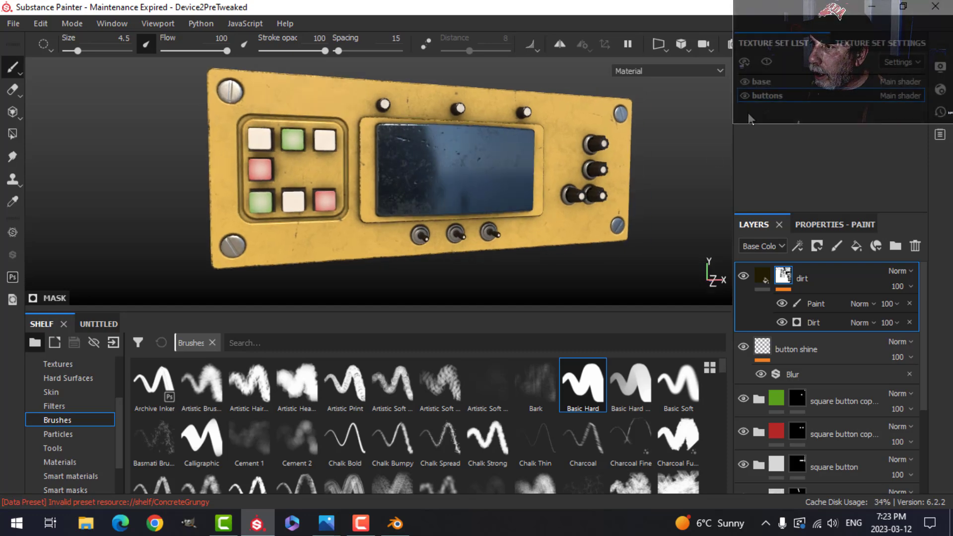
# Step: Raise the main shader's Emissive Intensity to 10.39
pyautogui.click(941, 90)
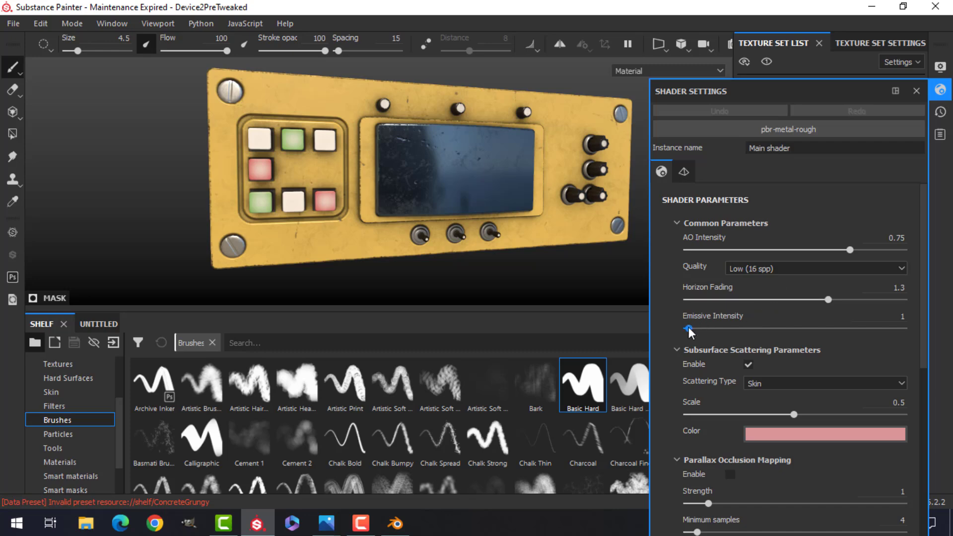
pyautogui.moveTo(689, 330); pyautogui.dragTo(714, 330)
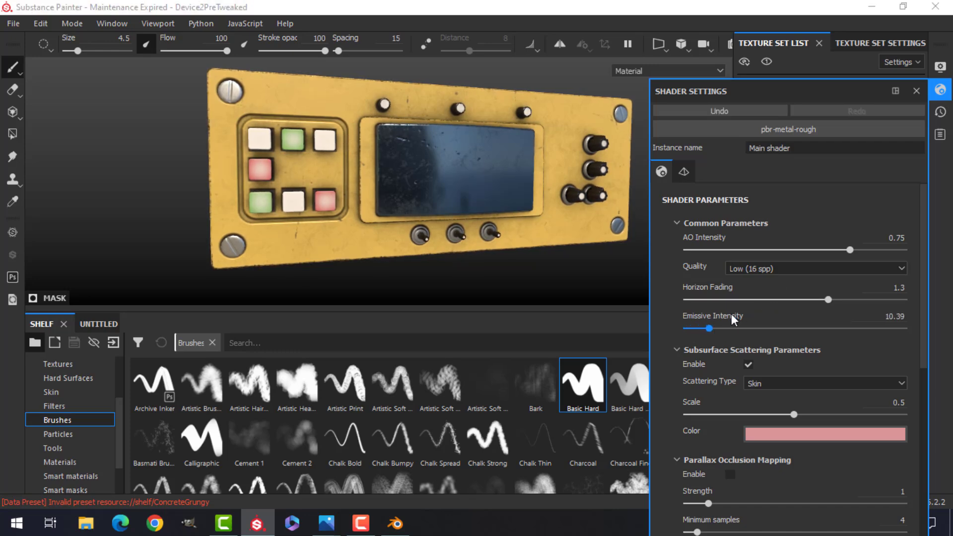
pyautogui.click(940, 90)
# Step: Add an Emissive channel to the buttons texture set
pyautogui.click(888, 43)
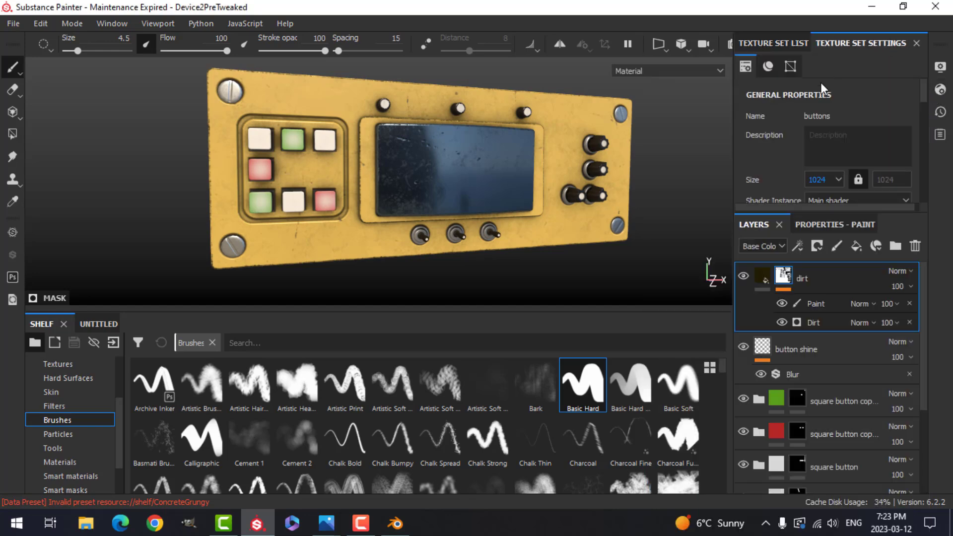
pyautogui.moveTo(925, 97); pyautogui.dragTo(923, 129)
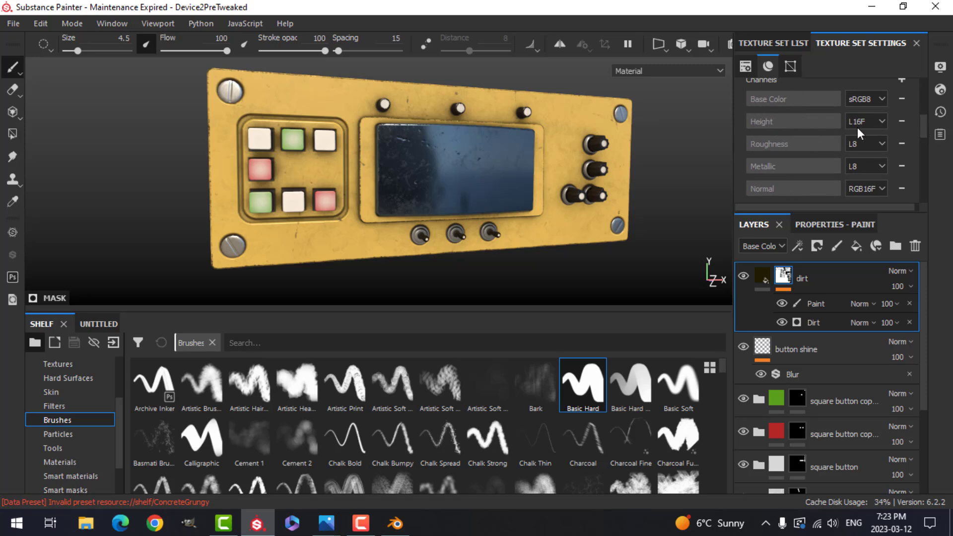
pyautogui.moveTo(924, 130); pyautogui.dragTo(925, 121)
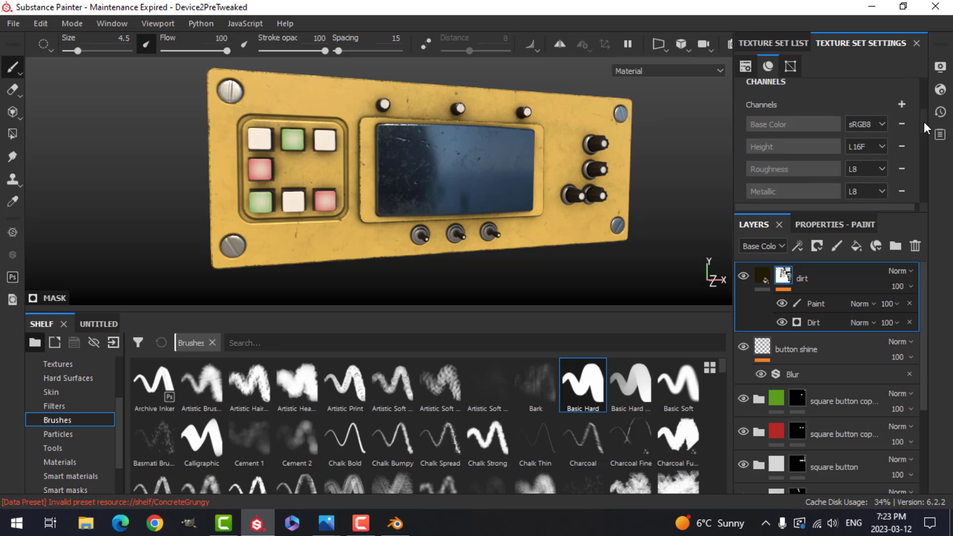
pyautogui.click(902, 104)
pyautogui.click(894, 209)
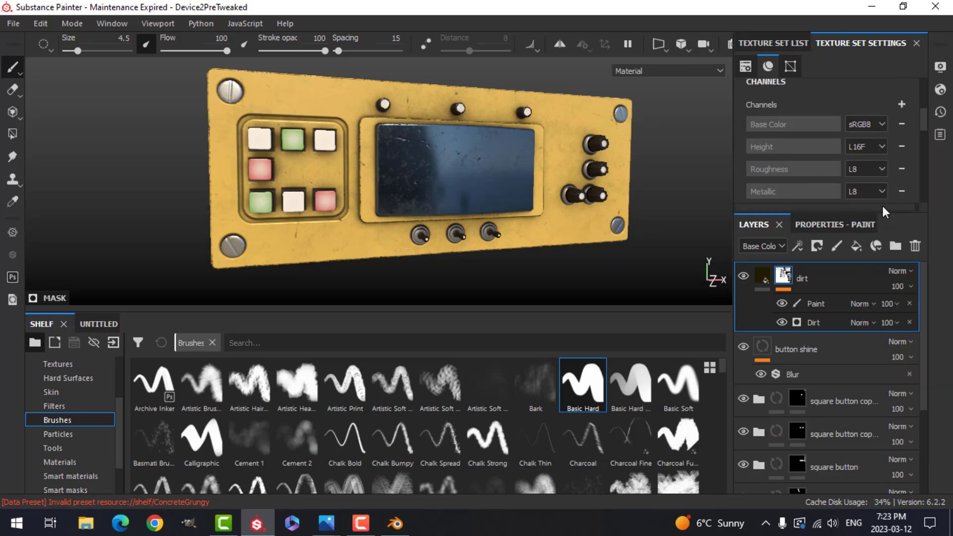
pyautogui.moveTo(926, 121); pyautogui.dragTo(927, 124)
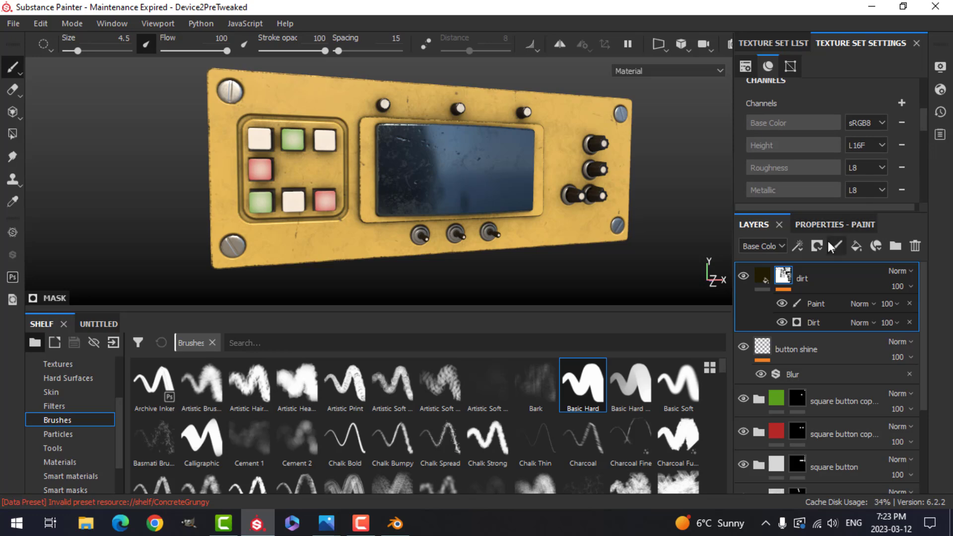
# Step: Add a fill layer above dirt with only the emissive channel enabled and colour it red (R 0.568, G 0.021, B 0.021)
pyautogui.click(764, 275)
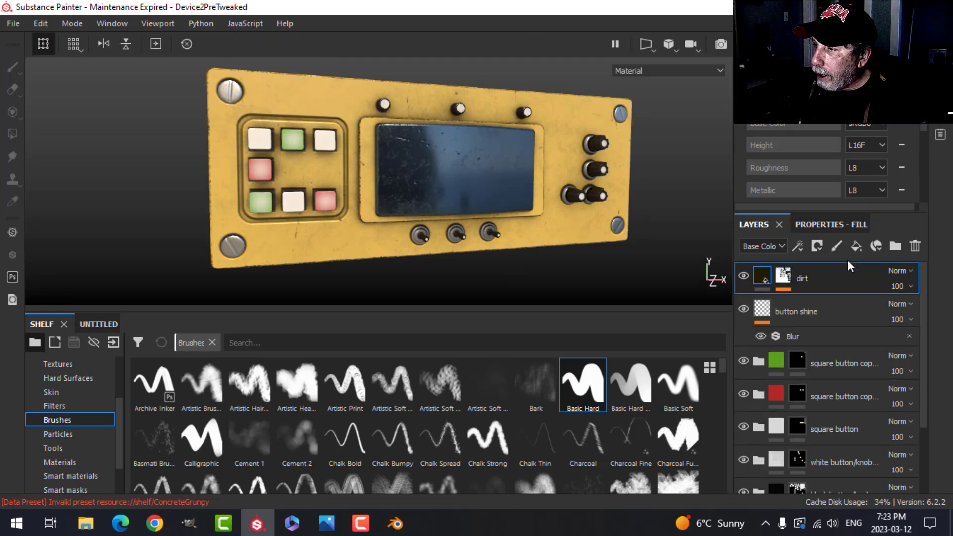
pyautogui.click(856, 245)
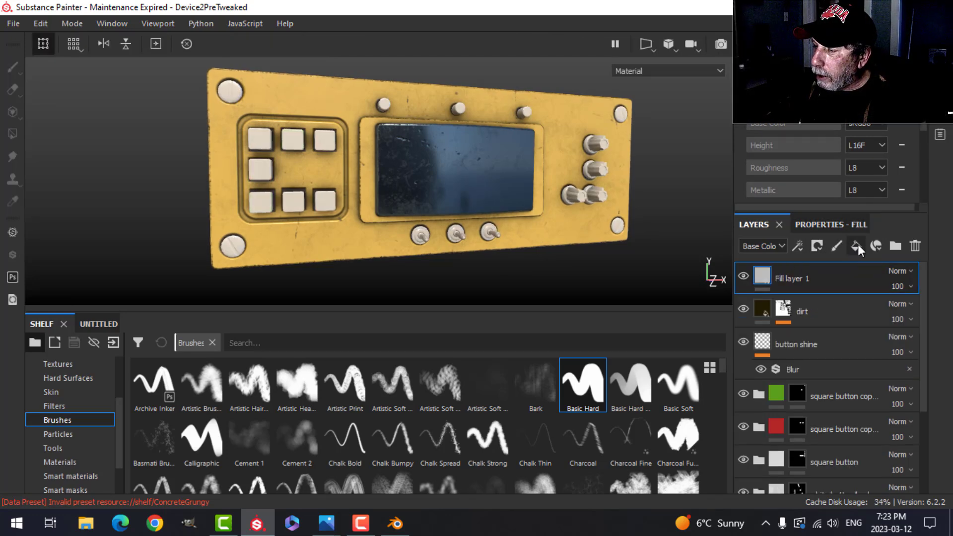
pyautogui.click(824, 224)
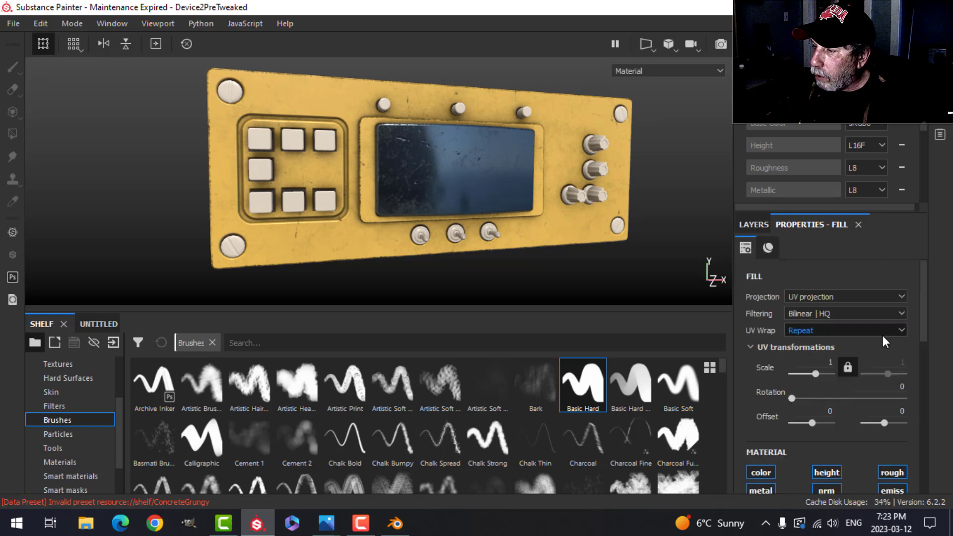
pyautogui.scroll(-4, 832, 342)
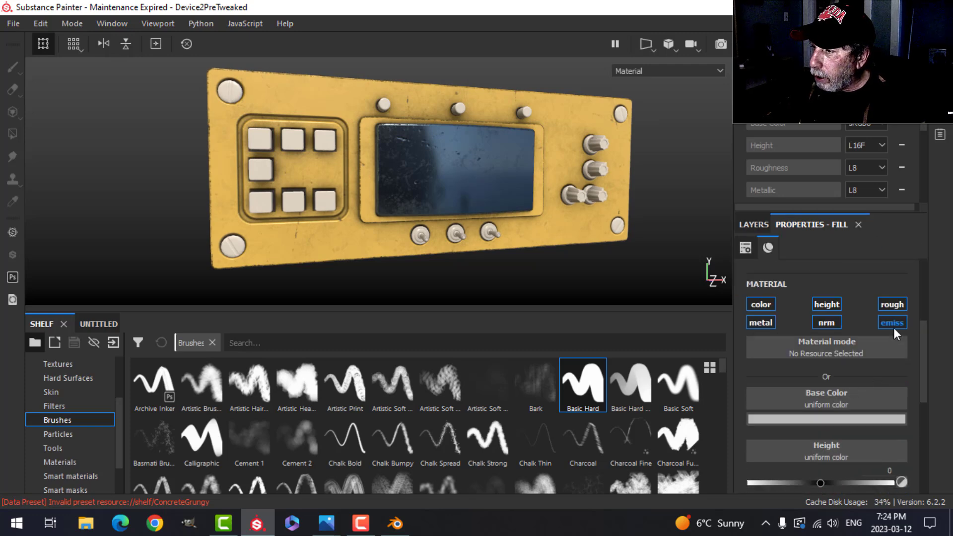
pyautogui.keyDown('ctrl'); pyautogui.click(893, 326); pyautogui.keyUp('ctrl')
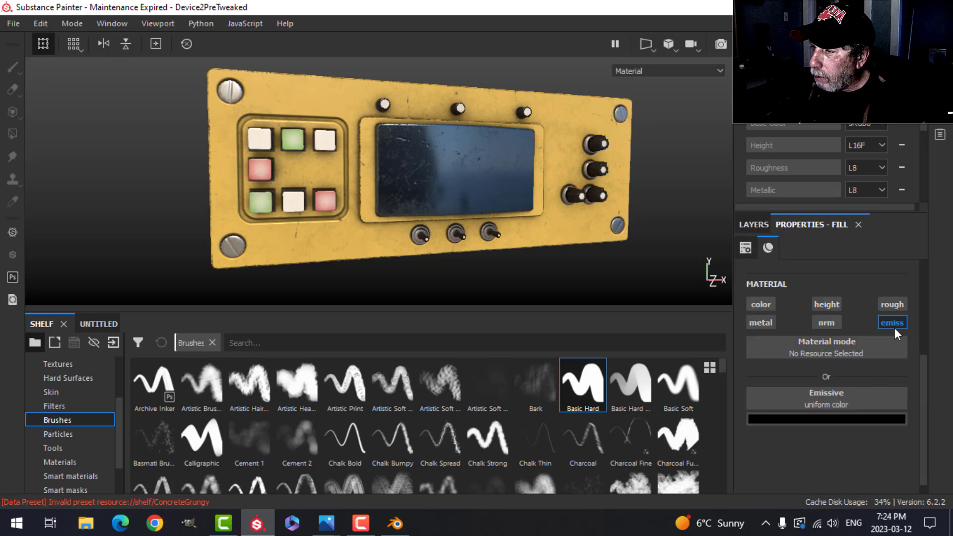
pyautogui.click(838, 420)
pyautogui.moveTo(835, 329); pyautogui.dragTo(842, 296)
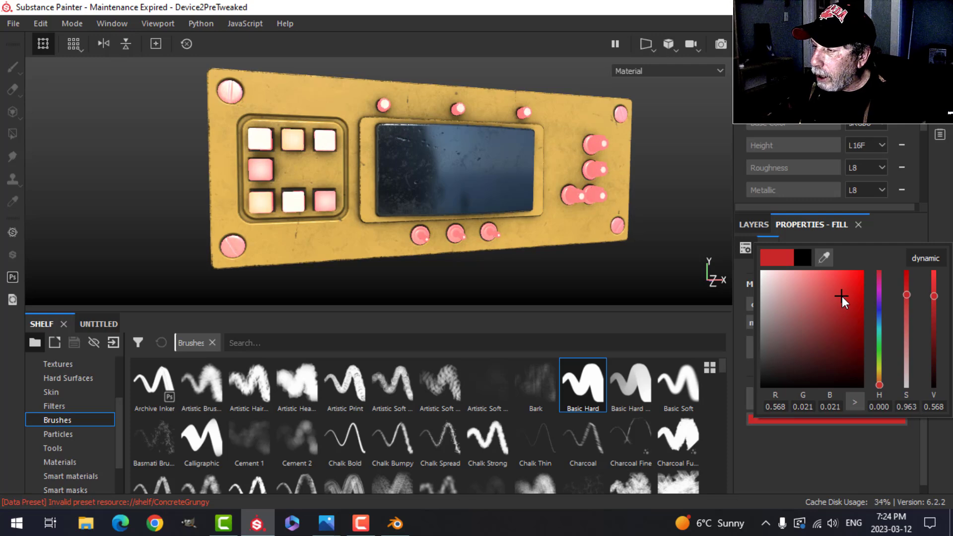
# Step: Add a black mask to the new emissive fill layer
pyautogui.click(746, 226)
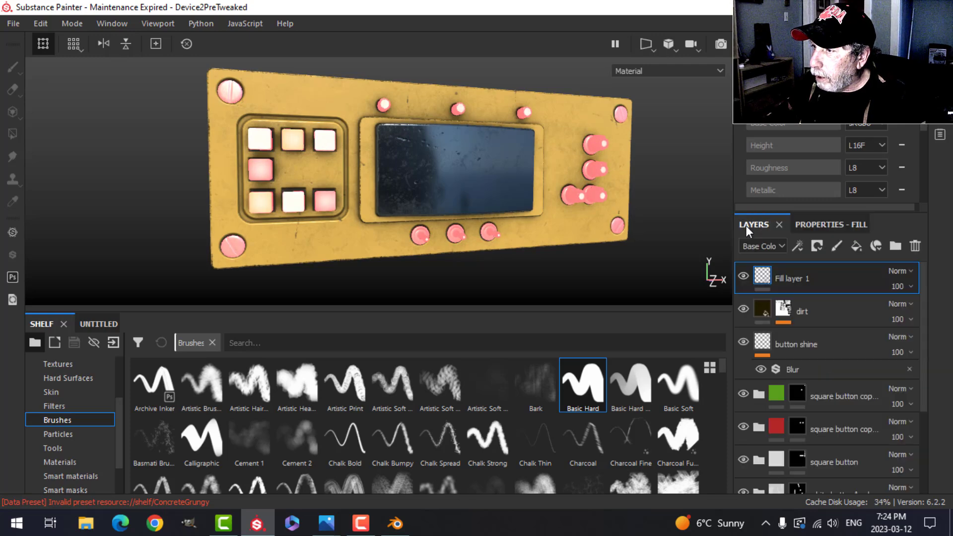
pyautogui.click(818, 246)
pyautogui.click(830, 273)
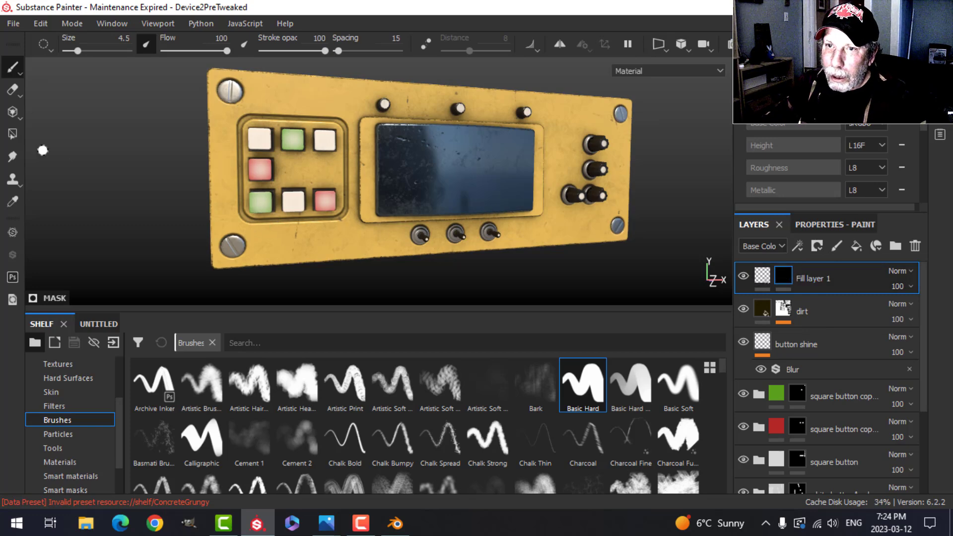
# Step: Reveal the emissive fill on the red button in the middle row using Polygon Fill in UV chunk mode, then return to the Paint tool
pyautogui.click(12, 134)
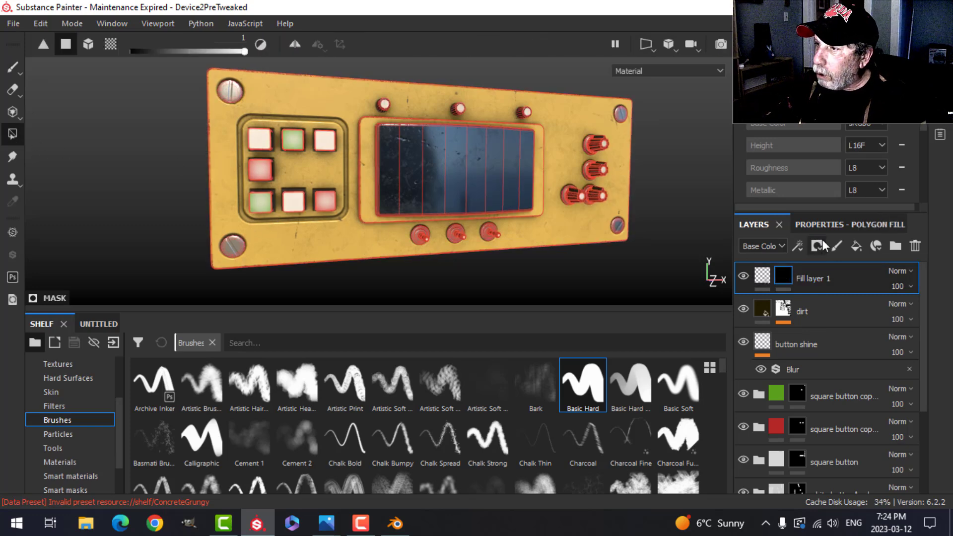
pyautogui.click(826, 224)
pyautogui.click(855, 247)
pyautogui.scroll(5, 288, 185)
pyautogui.click(234, 151)
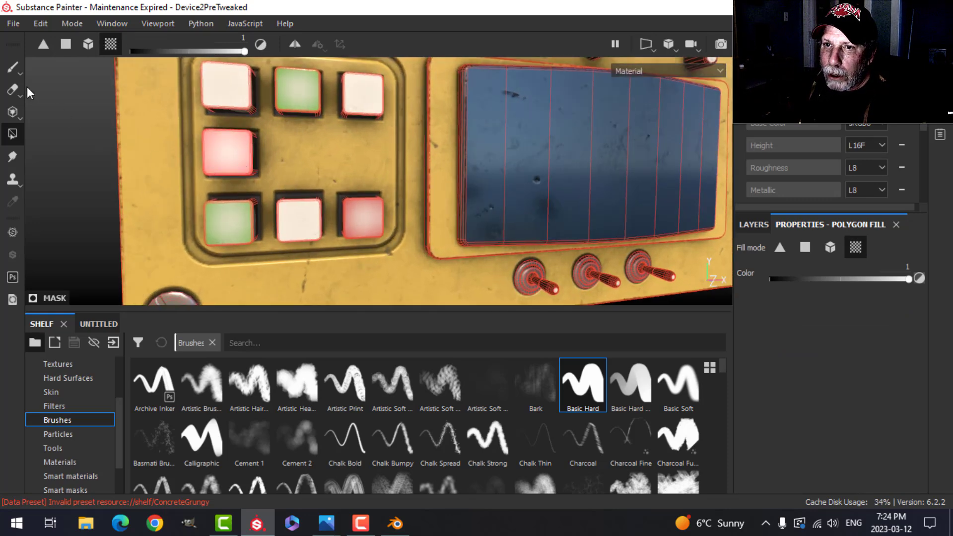
pyautogui.click(15, 66)
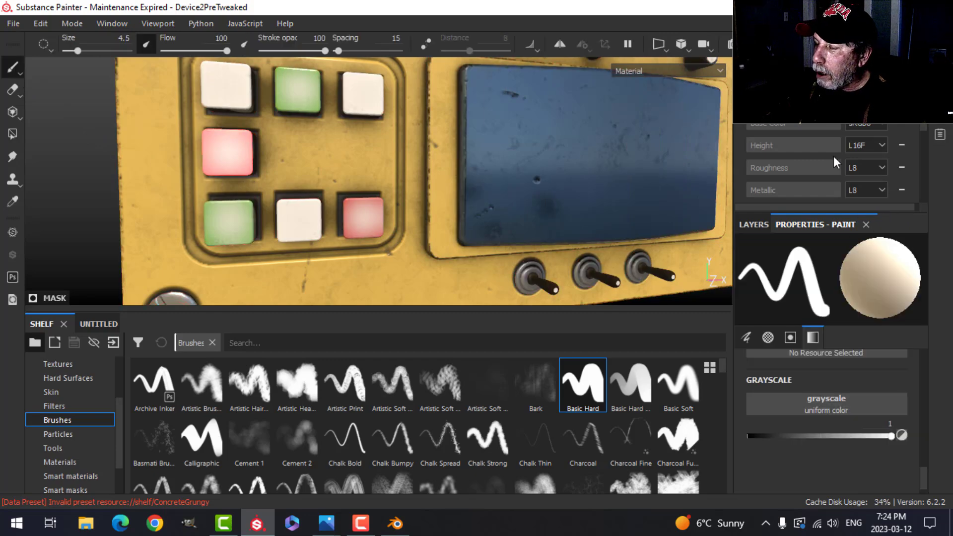
# Step: Rename the masked emissive fill layer as red emissive
pyautogui.moveTo(399, 196)
pyautogui.keyDown('alt'); pyautogui.mouseDown()
pyautogui.moveTo(394, 184)
pyautogui.moveTo(334, 162)
pyautogui.moveTo(417, 203)
pyautogui.mouseUp(); pyautogui.keyUp('alt')
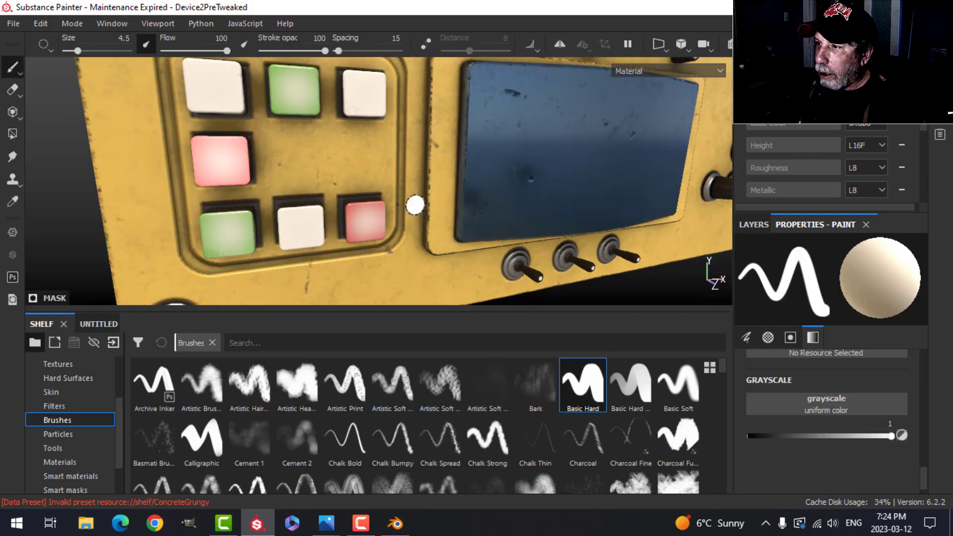
pyautogui.click(764, 225)
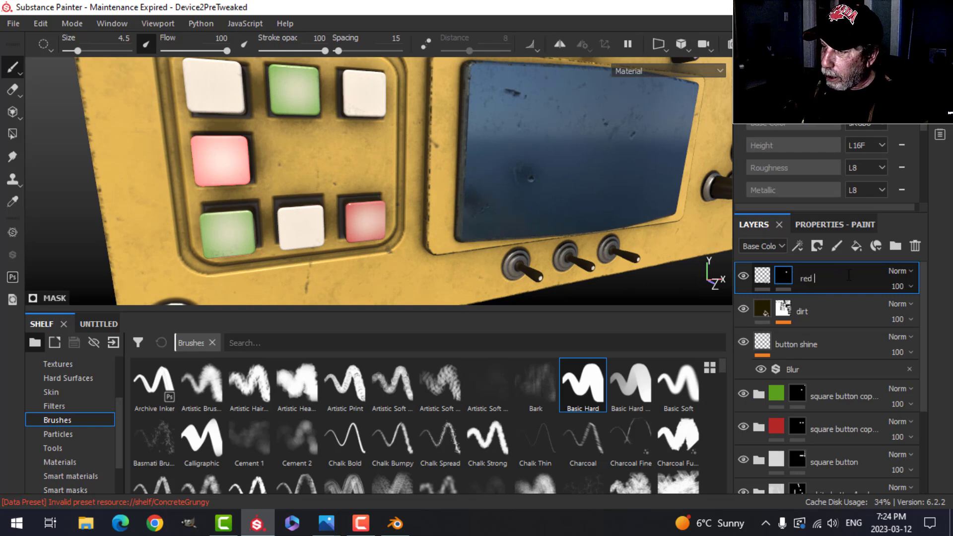
pyautogui.press('Return')
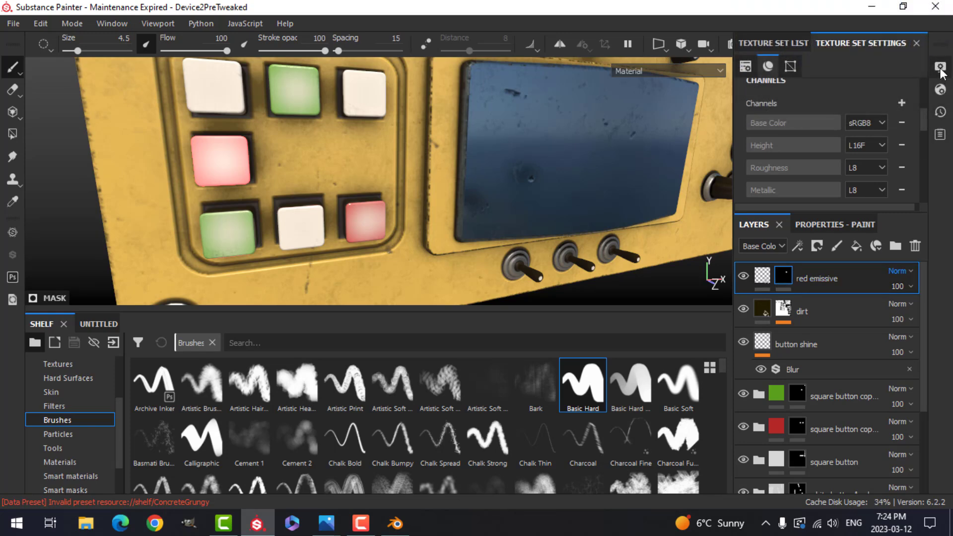
# Step: Set the main shader's Emissive Intensity to 12.66
pyautogui.click(941, 88)
pyautogui.moveTo(712, 330); pyautogui.dragTo(716, 330)
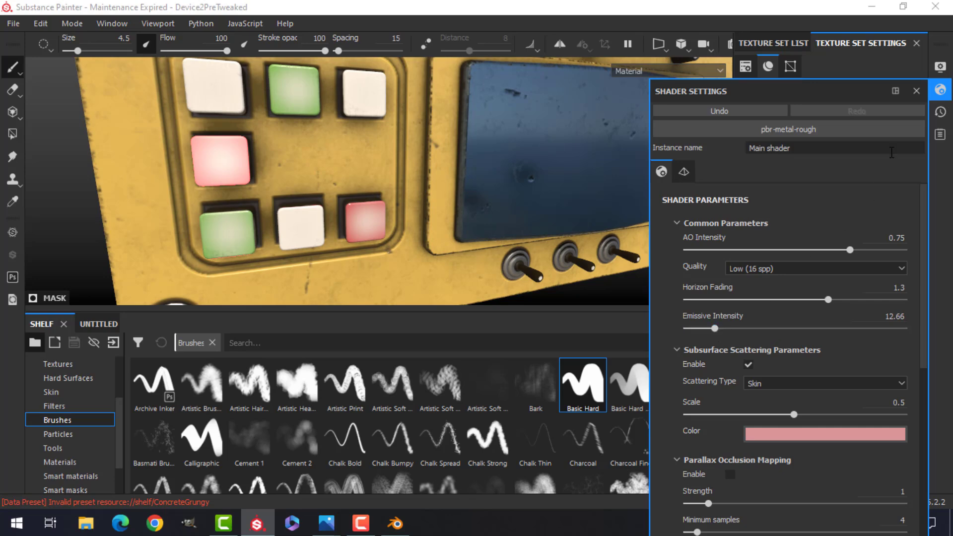
pyautogui.click(941, 89)
# Step: Activate post effects in the camera display settings and enable the Glare effect
pyautogui.click(941, 66)
pyautogui.scroll(-3, 770, 278)
pyautogui.scroll(-5, 741, 321)
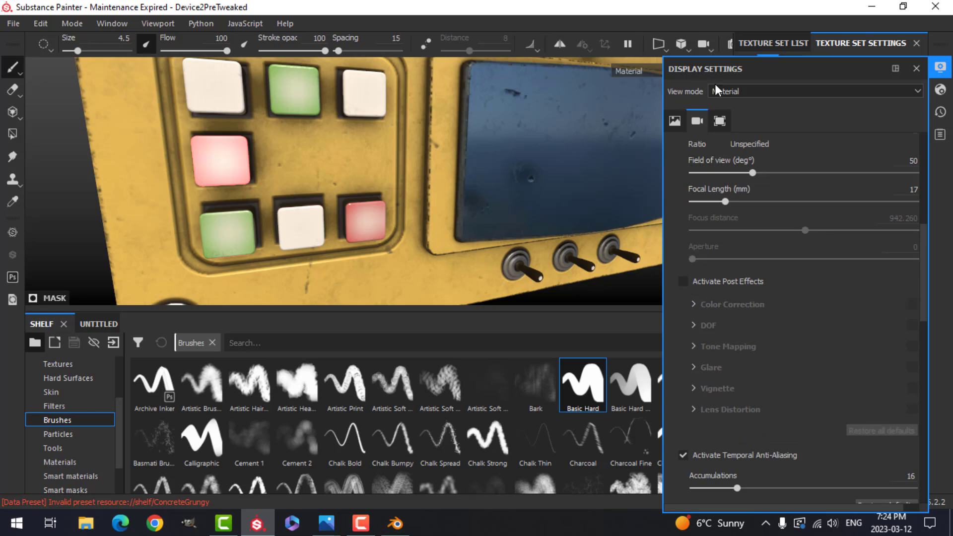
pyautogui.click(687, 282)
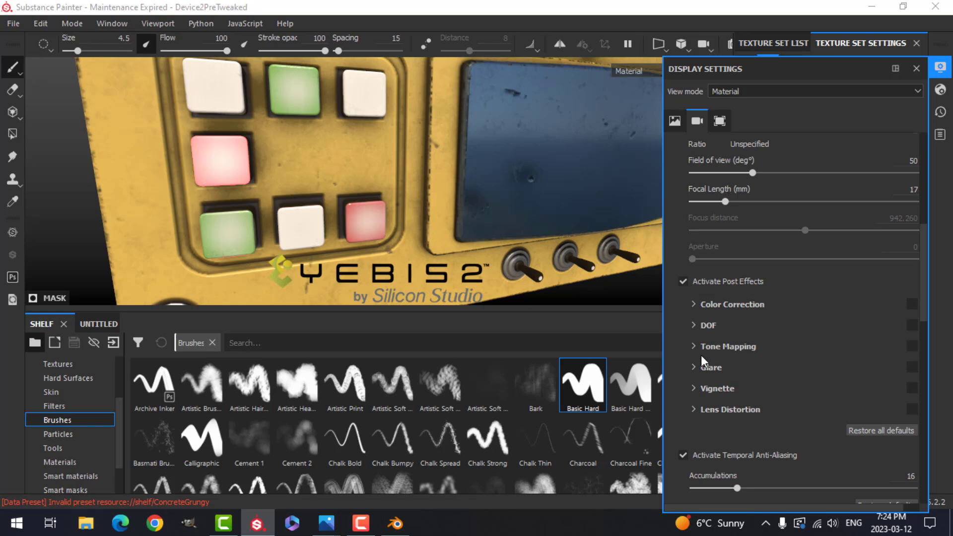
pyautogui.click(913, 369)
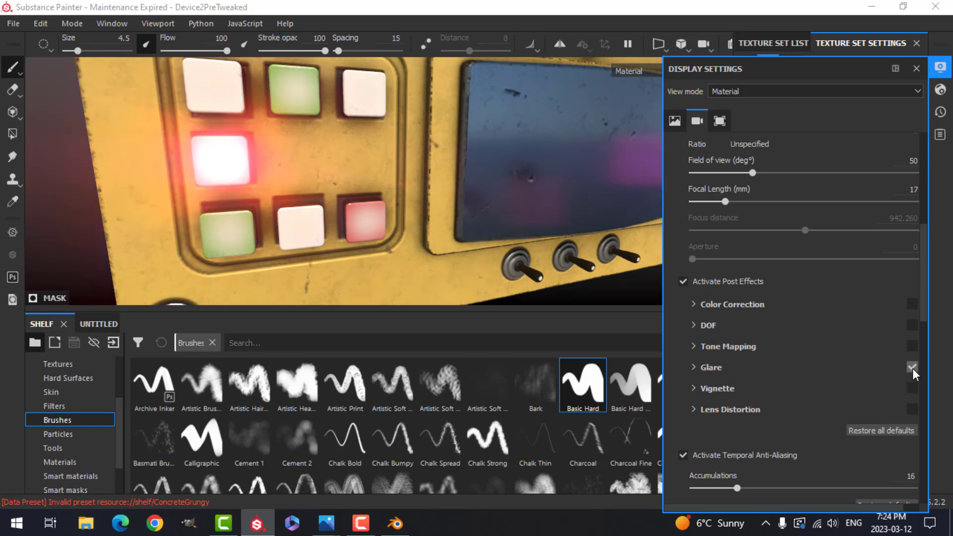
# Step: Change the Glare shape to Bloom, then close the display settings
pyautogui.click(698, 368)
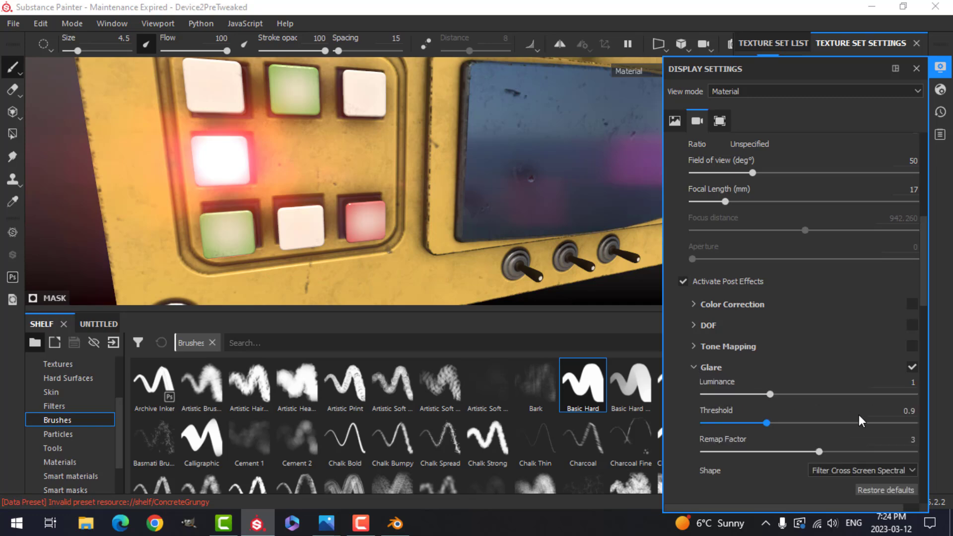
pyautogui.scroll(-1, 886, 426)
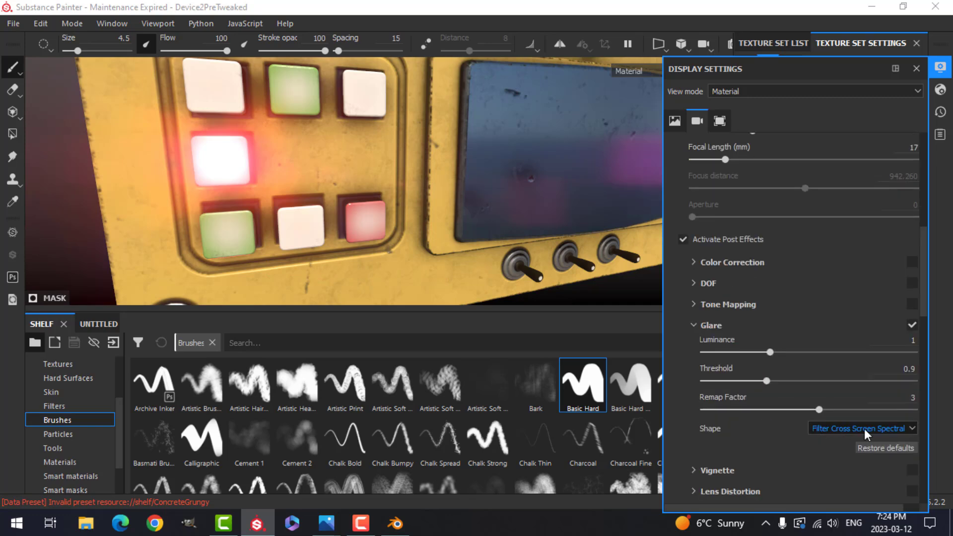
pyautogui.click(865, 428)
pyautogui.click(841, 437)
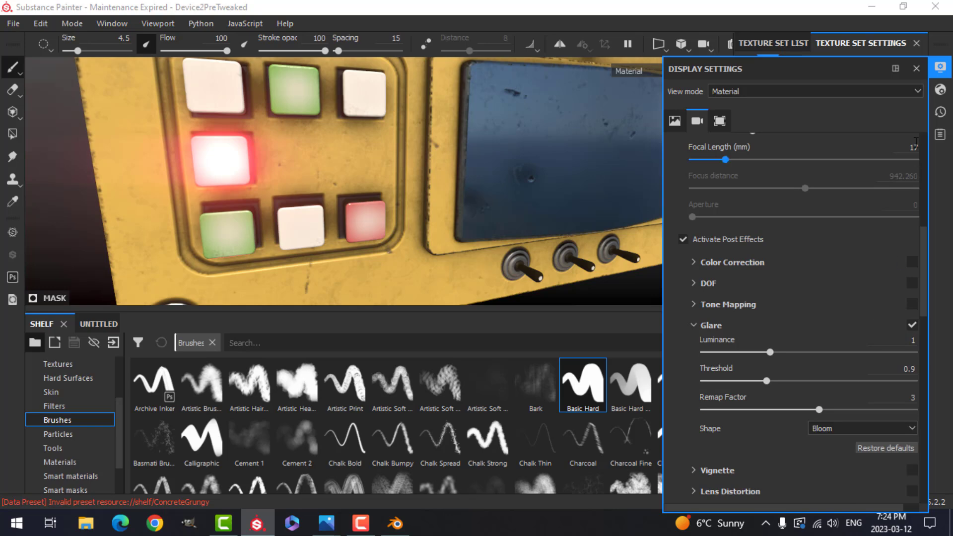
pyautogui.click(940, 68)
# Step: Set the main shader's Emissive Intensity to 10.06 and close the shader settings
pyautogui.keyDown('alt'); pyautogui.moveTo(442, 209); pyautogui.dragTo(391, 195); pyautogui.keyUp('alt')
pyautogui.scroll(-4, 402, 215)
pyautogui.keyDown('alt'); pyautogui.moveTo(464, 191); pyautogui.dragTo(398, 216, button='middle'); pyautogui.keyUp('alt')
pyautogui.keyDown('alt'); pyautogui.moveTo(398, 216); pyautogui.dragTo(442, 213); pyautogui.keyUp('alt')
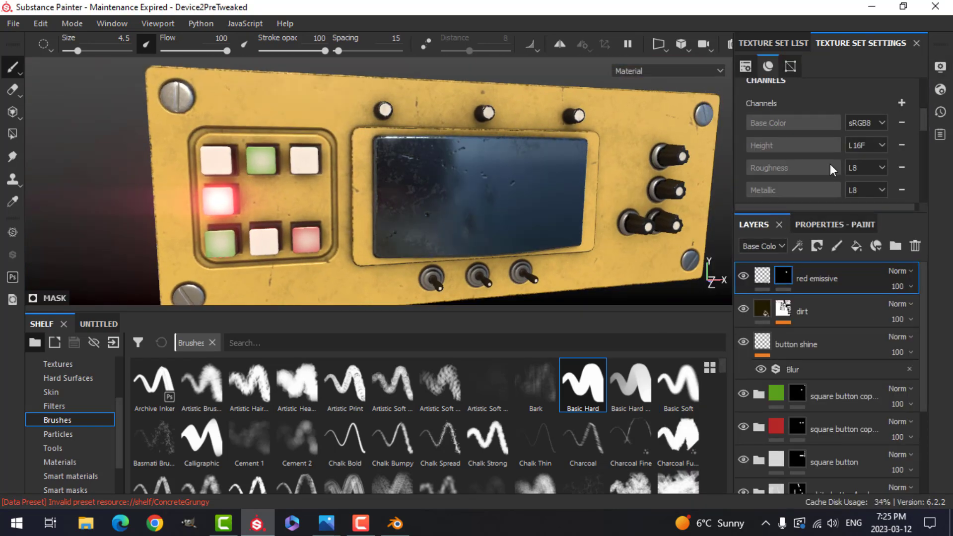
pyautogui.click(942, 92)
pyautogui.moveTo(714, 330); pyautogui.dragTo(708, 329)
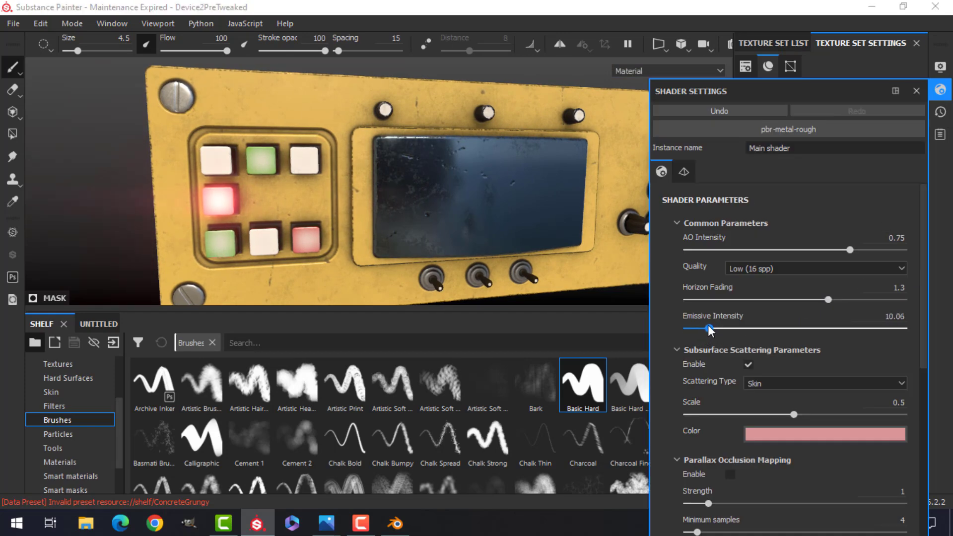
pyautogui.click(916, 91)
# Step: Duplicate the red emissive layer and rename the copy as green emissive
pyautogui.moveTo(486, 225)
pyautogui.keyDown('alt'); pyautogui.mouseDown()
pyautogui.moveTo(494, 206)
pyautogui.moveTo(470, 203)
pyautogui.mouseUp(); pyautogui.keyUp('alt')
pyautogui.keyDown('alt'); pyautogui.moveTo(541, 193); pyautogui.dragTo(376, 209, button='middle'); pyautogui.keyUp('alt')
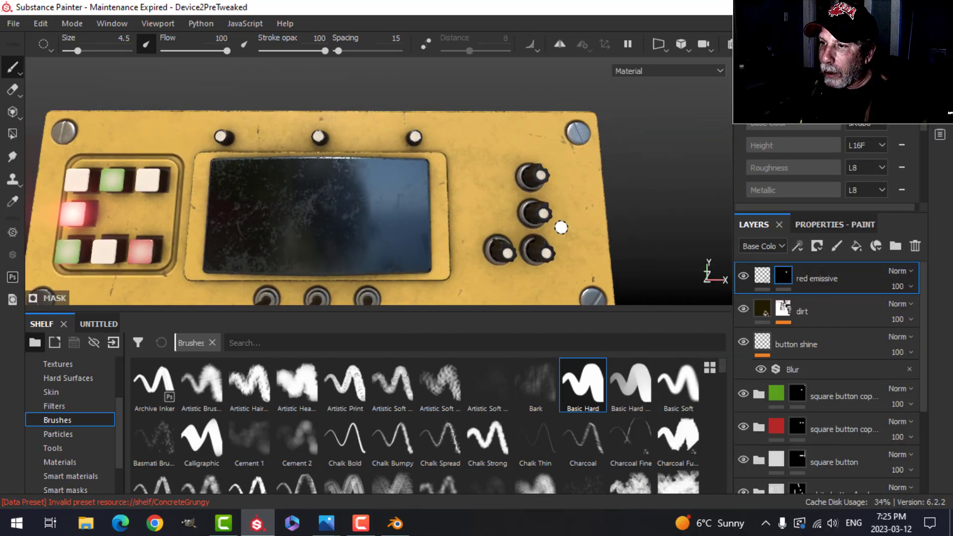
pyautogui.moveTo(554, 219)
pyautogui.keyDown('alt'); pyautogui.mouseDown()
pyautogui.moveTo(531, 183)
pyautogui.moveTo(514, 183)
pyautogui.mouseUp(); pyautogui.keyUp('alt')
pyautogui.scroll(2, 514, 184)
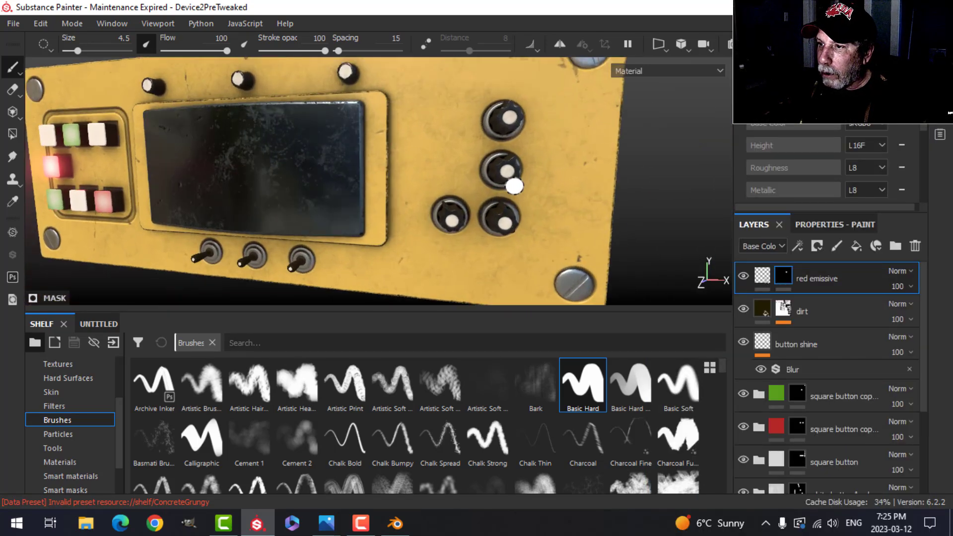
pyautogui.rightClick(815, 277)
pyautogui.click(630, 277)
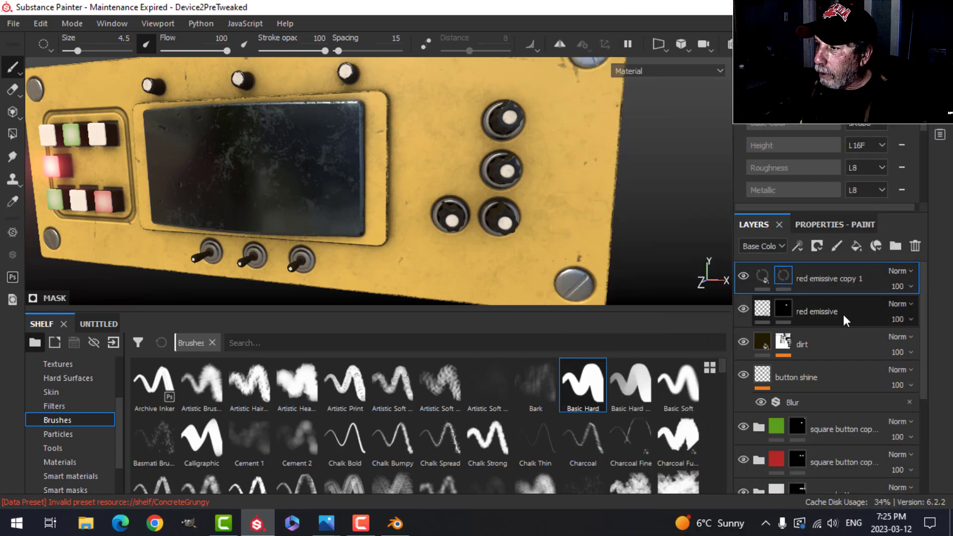
pyautogui.doubleClick(826, 281)
pyautogui.write('green emissive')
pyautogui.press('Return')
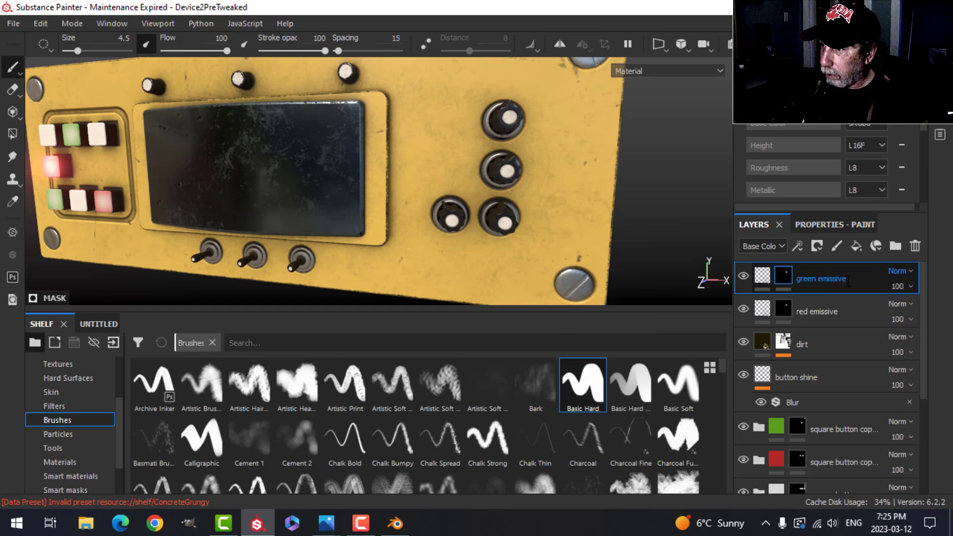
# Step: Clear the mask of the green emissive layer and change its uniform emissive color to green
pyautogui.rightClick(779, 279)
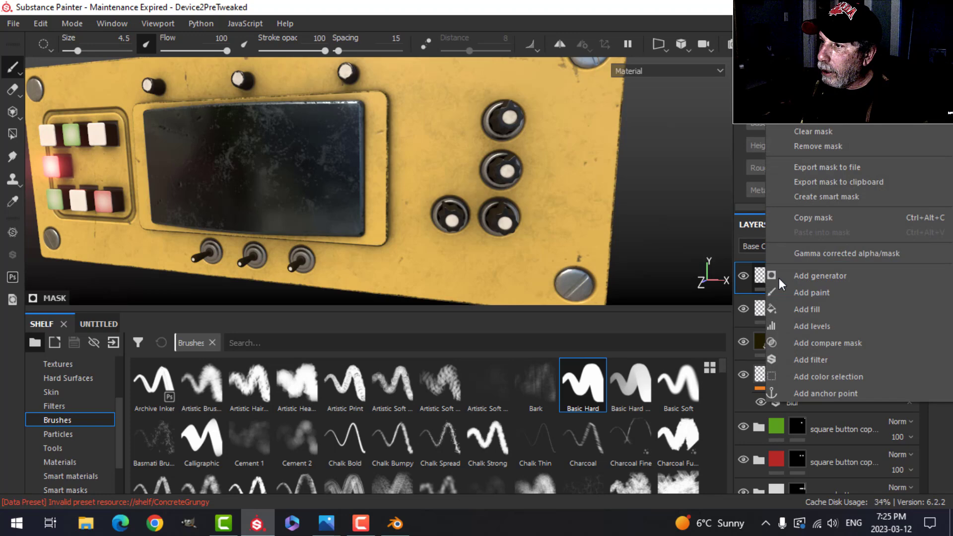
pyautogui.click(818, 132)
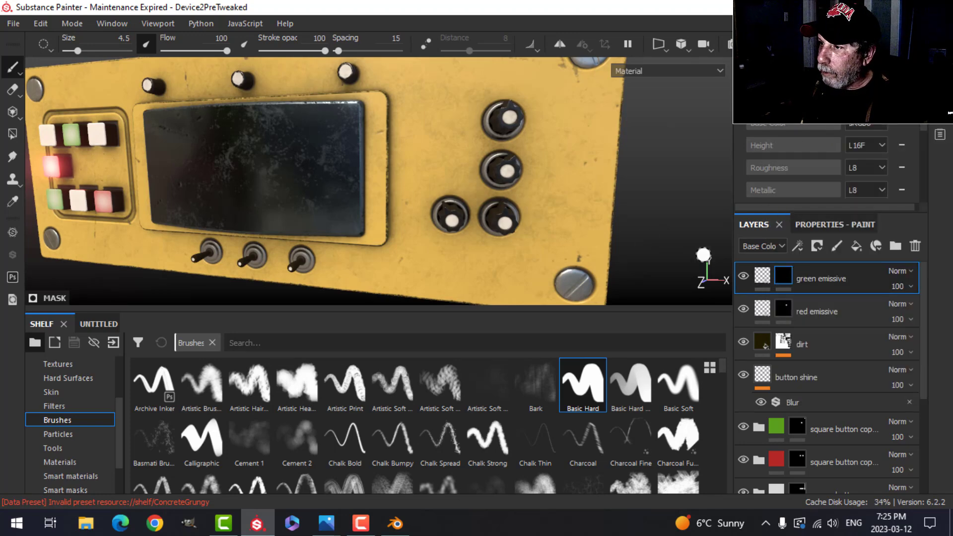
pyautogui.scroll(2, 530, 196)
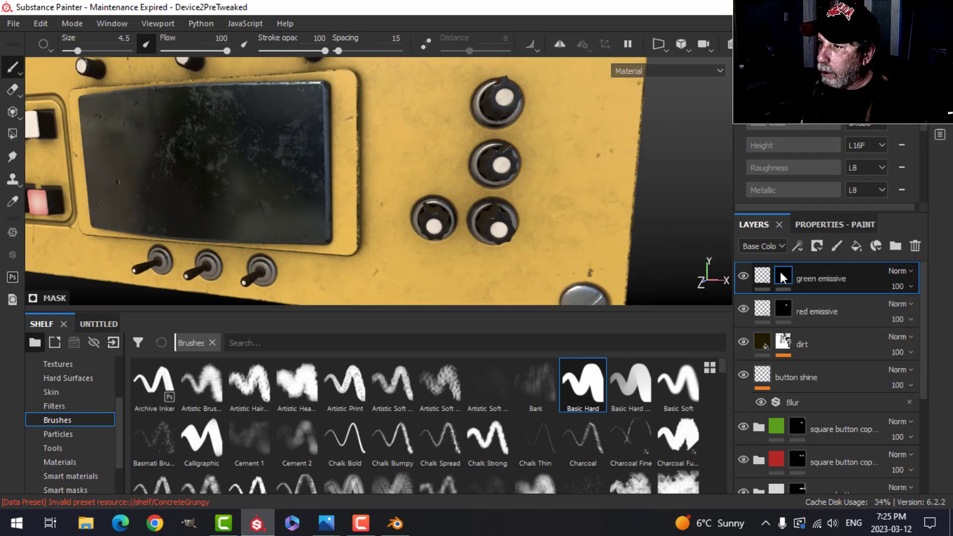
pyautogui.click(769, 275)
pyautogui.click(841, 428)
pyautogui.click(879, 361)
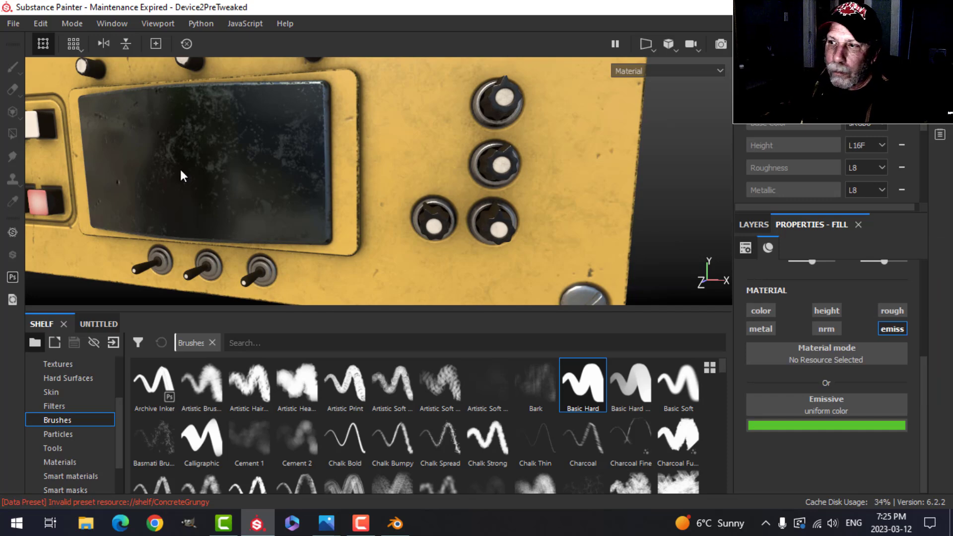
# Step: Reveal the green emissive on the middle knob's cap using Polygon Fill in UV chunk mode on the mask, then return to the Paint tool
pyautogui.click(755, 224)
pyautogui.click(784, 274)
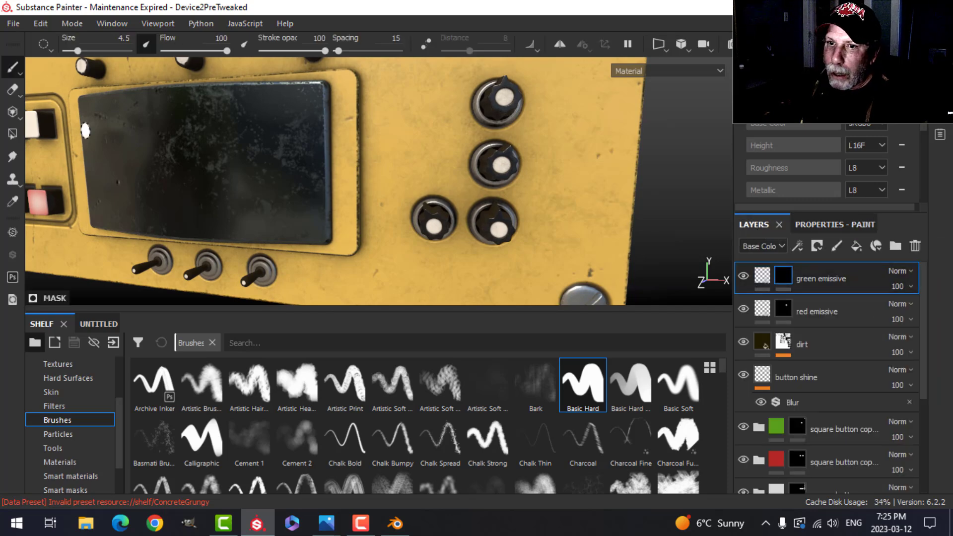
pyautogui.click(12, 137)
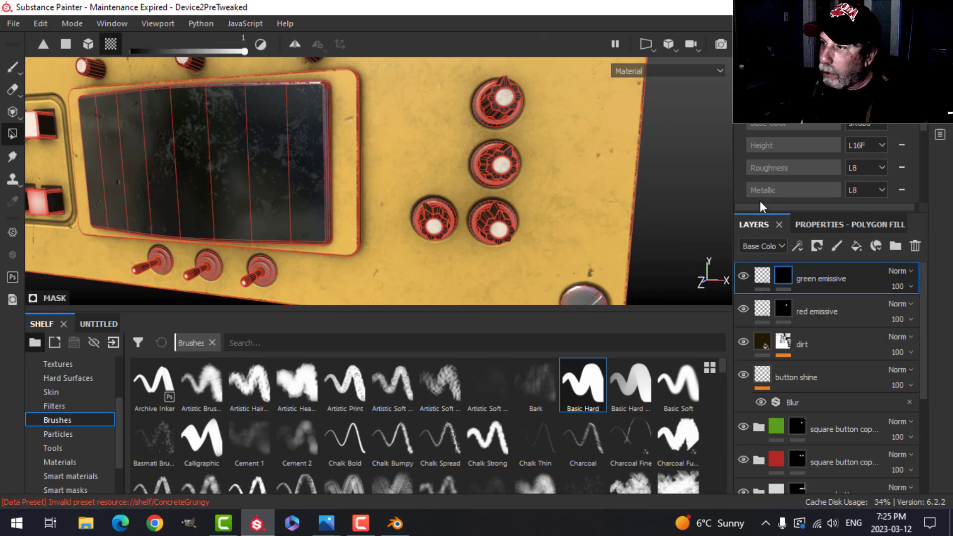
pyautogui.click(822, 225)
pyautogui.click(505, 170)
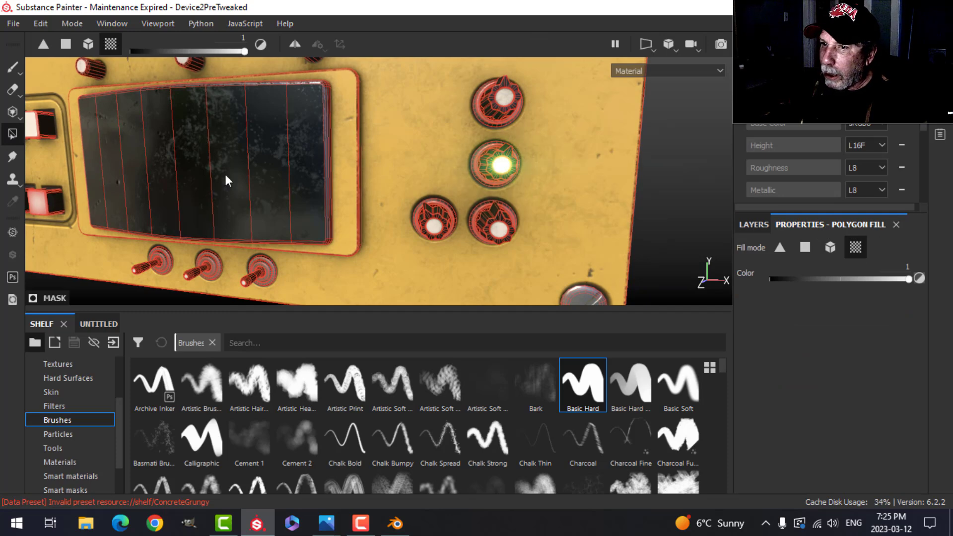
pyautogui.click(12, 67)
# Step: Move the Glass folder to the top of the layer stack in the base texture set, above the dirt layer
pyautogui.keyDown('alt'); pyautogui.moveTo(536, 260); pyautogui.dragTo(498, 225); pyautogui.keyUp('alt')
pyautogui.keyDown('alt'); pyautogui.moveTo(498, 225); pyautogui.dragTo(454, 221, button='right'); pyautogui.keyUp('alt')
pyautogui.keyDown('alt'); pyautogui.moveTo(454, 221); pyautogui.dragTo(498, 187, button='middle'); pyautogui.keyUp('alt')
pyautogui.keyDown('alt'); pyautogui.moveTo(498, 187); pyautogui.dragTo(507, 204); pyautogui.keyUp('alt')
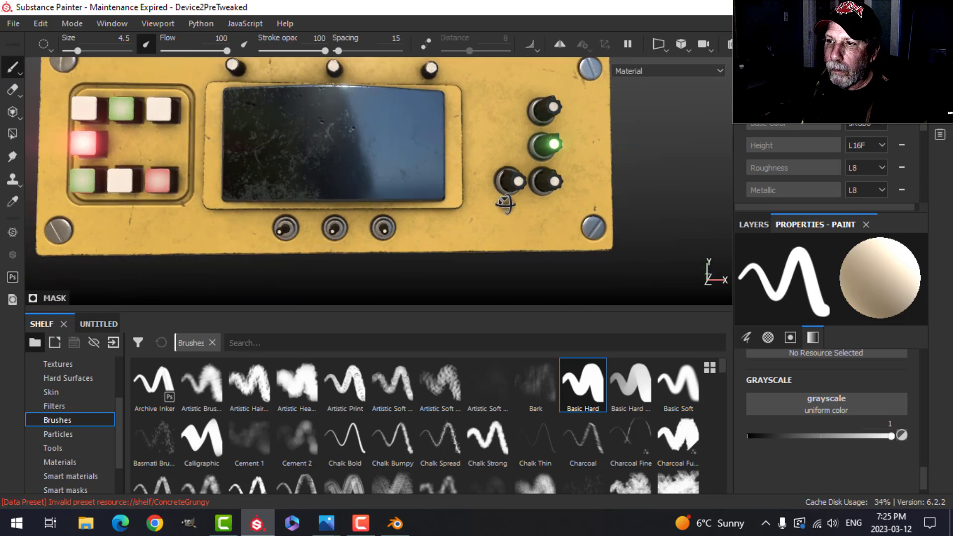
pyautogui.keyDown('alt'); pyautogui.moveTo(507, 204); pyautogui.dragTo(519, 213, button='middle'); pyautogui.keyUp('alt')
pyautogui.keyDown('alt'); pyautogui.moveTo(519, 213); pyautogui.dragTo(517, 207); pyautogui.keyUp('alt')
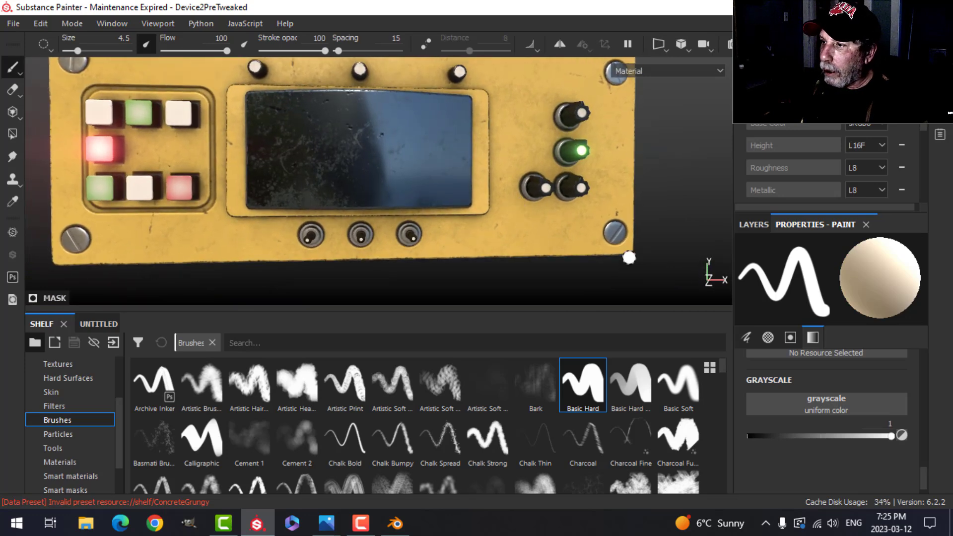
pyautogui.click(754, 224)
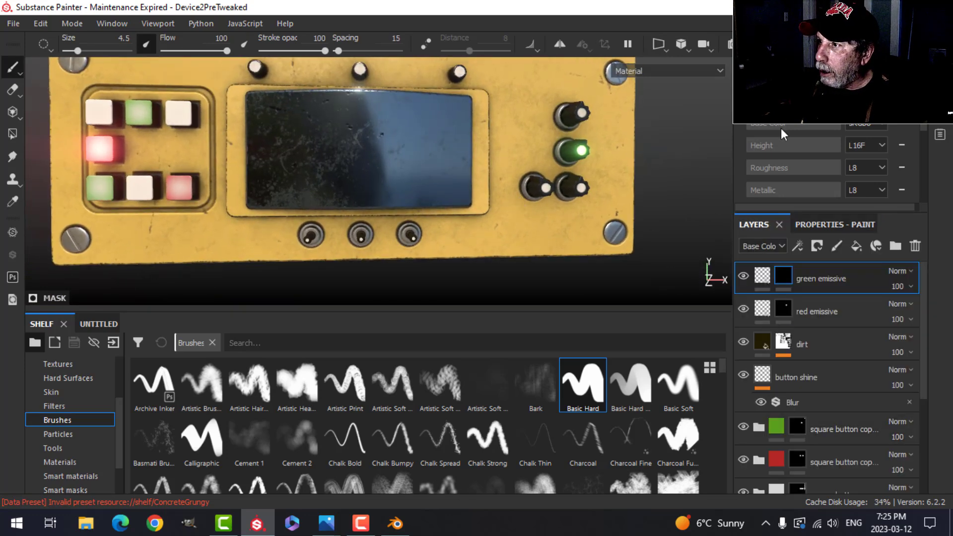
pyautogui.click(779, 43)
pyautogui.click(786, 80)
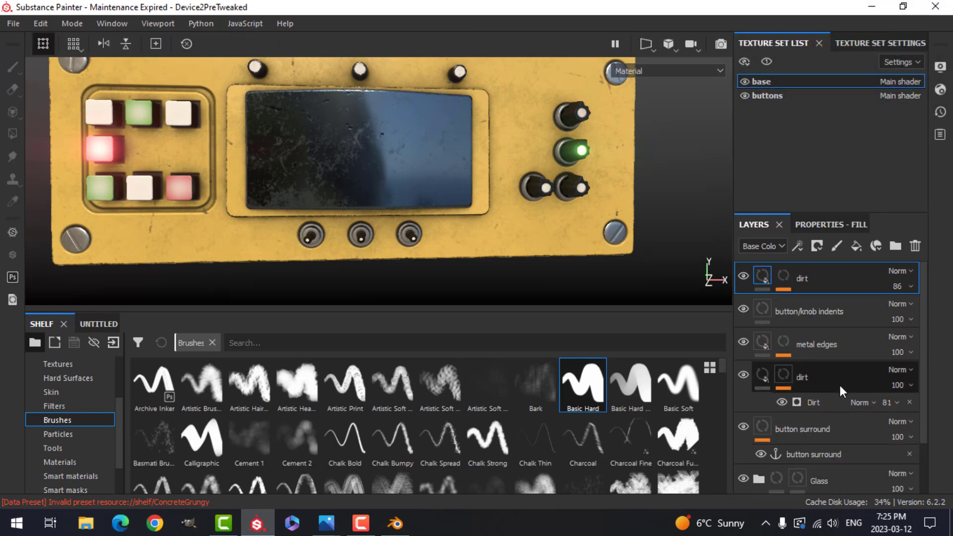
pyautogui.scroll(-2, 832, 385)
pyautogui.moveTo(830, 417)
pyautogui.mouseDown()
pyautogui.moveTo(823, 278)
pyautogui.moveTo(782, 261)
pyautogui.moveTo(819, 273)
pyautogui.mouseUp()
# Step: Switch back to the buttons texture set
pyautogui.keyDown('alt'); pyautogui.moveTo(668, 250); pyautogui.dragTo(525, 240); pyautogui.keyUp('alt')
pyautogui.scroll(-4, 547, 247)
pyautogui.keyDown('alt'); pyautogui.moveTo(532, 240); pyautogui.dragTo(517, 238, button='middle'); pyautogui.keyUp('alt')
pyautogui.keyDown('alt'); pyautogui.moveTo(516, 238); pyautogui.dragTo(508, 235); pyautogui.keyUp('alt')
pyautogui.keyDown('alt'); pyautogui.moveTo(530, 224); pyautogui.dragTo(509, 233, button='middle'); pyautogui.keyUp('alt')
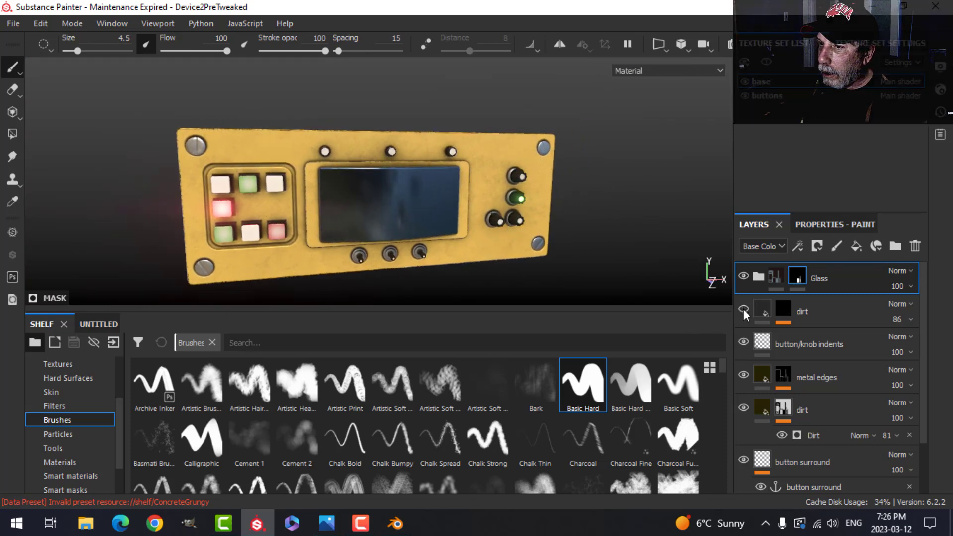
pyautogui.click(767, 95)
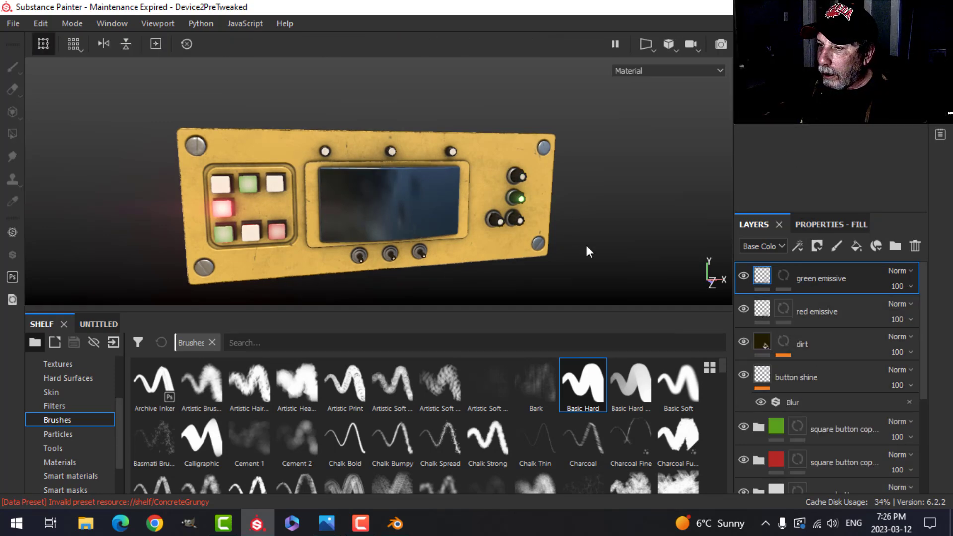
# Step: Select the Paint effect in the dirt layer's mask, with the device's lower-right corner screw in close view
pyautogui.keyDown('alt'); pyautogui.moveTo(587, 246); pyautogui.dragTo(578, 239); pyautogui.keyUp('alt')
pyautogui.scroll(3, 579, 239)
pyautogui.keyDown('alt'); pyautogui.moveTo(623, 237); pyautogui.dragTo(534, 218, button='middle'); pyautogui.keyUp('alt')
pyautogui.scroll(2, 521, 233)
pyautogui.keyDown('alt'); pyautogui.moveTo(520, 235); pyautogui.dragTo(533, 213); pyautogui.keyUp('alt')
pyautogui.keyDown('alt'); pyautogui.moveTo(535, 235); pyautogui.dragTo(541, 188, button='middle'); pyautogui.keyUp('alt')
pyautogui.keyDown('alt'); pyautogui.moveTo(505, 213); pyautogui.dragTo(553, 211); pyautogui.keyUp('alt')
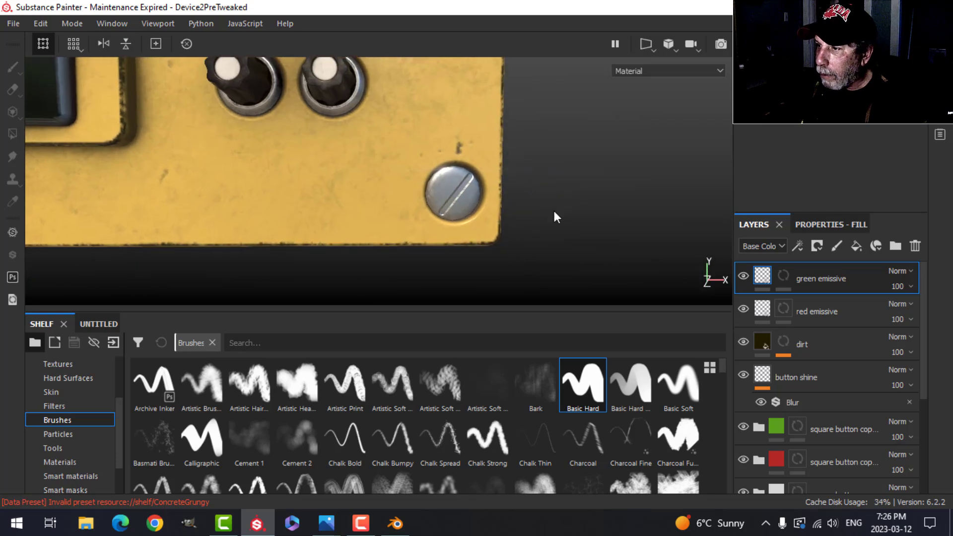
pyautogui.click(813, 344)
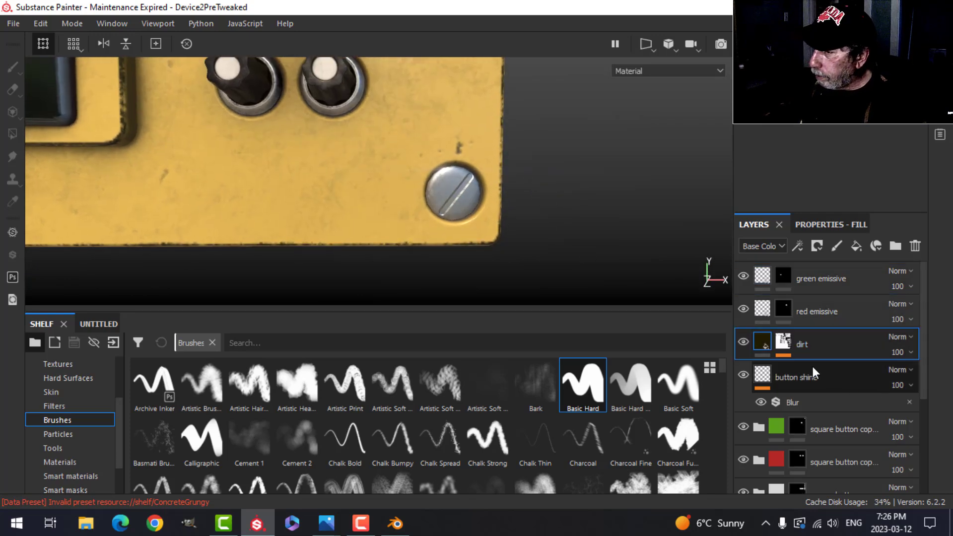
pyautogui.click(782, 344)
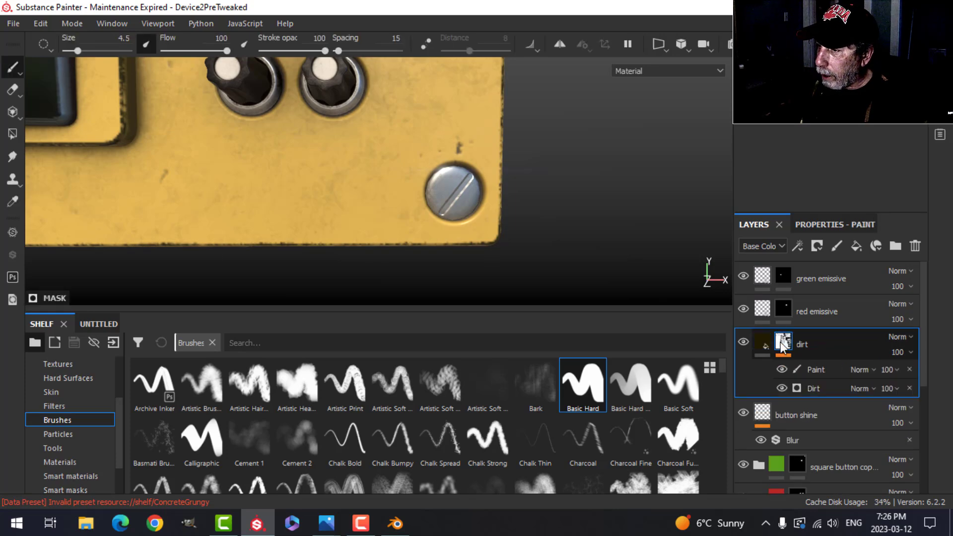
pyautogui.click(817, 370)
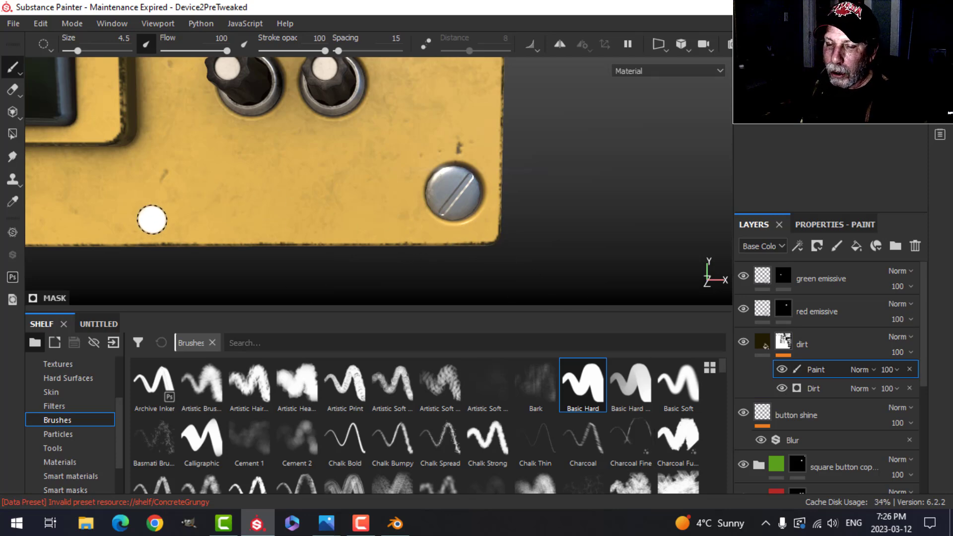
# Step: Search the brushes for dirt and choose the Dirt 1 brush
pyautogui.scroll(-4, 151, 219)
pyautogui.keyDown('alt'); pyautogui.moveTo(128, 208); pyautogui.dragTo(252, 195, button='middle'); pyautogui.keyUp('alt')
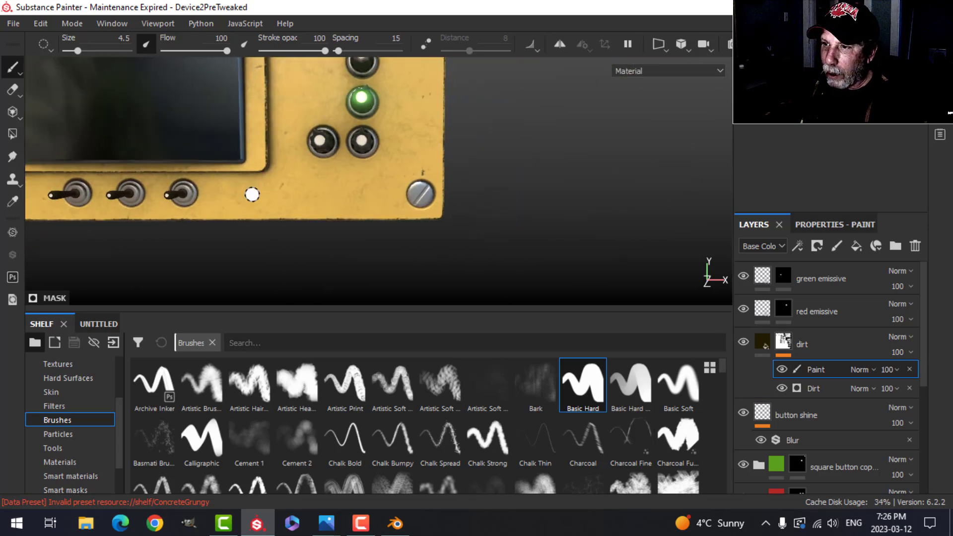
pyautogui.keyDown('alt'); pyautogui.moveTo(347, 190); pyautogui.dragTo(304, 195, button='middle'); pyautogui.keyUp('alt')
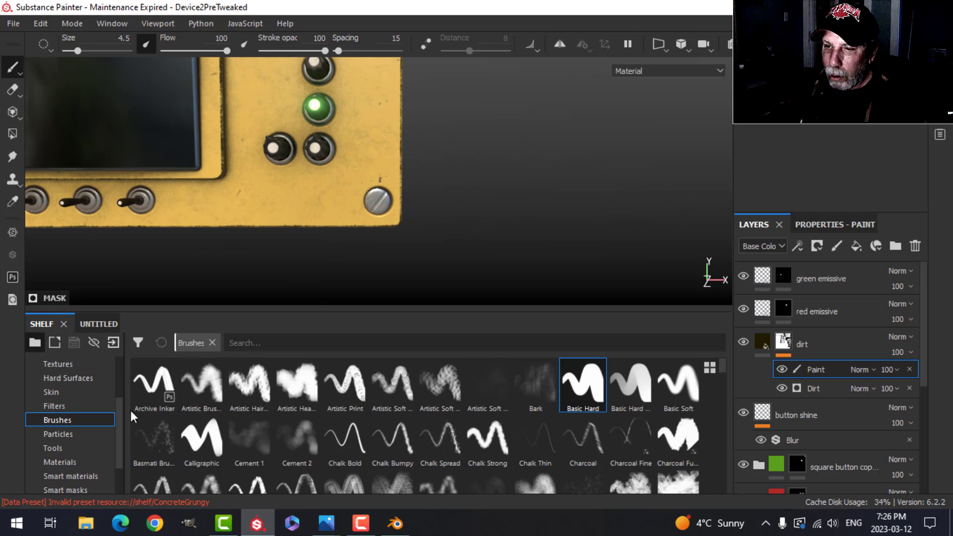
pyautogui.write('dirt')
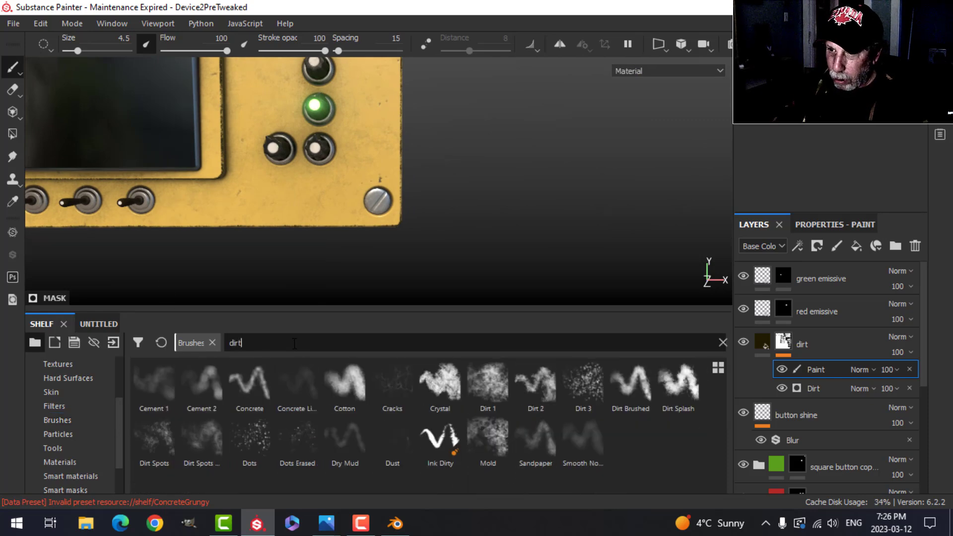
pyautogui.click(486, 378)
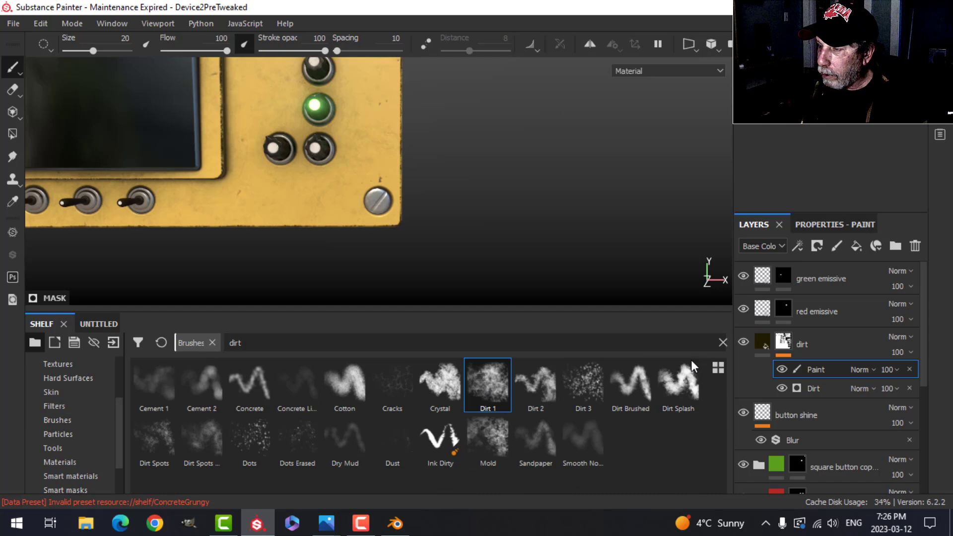
# Step: Paint dirt onto the device's lower-right corner screw with the Dirt 1 brush in the dirt layer's mask
pyautogui.scroll(5, 382, 218)
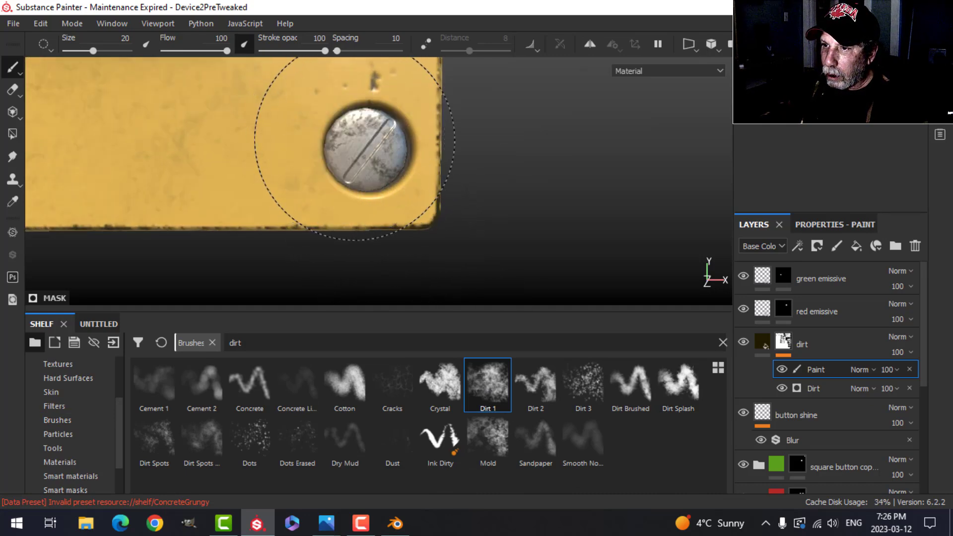
pyautogui.moveTo(354, 149); pyautogui.dragTo(330, 154)
pyautogui.scroll(-2, 330, 154)
pyautogui.scroll(-5, 447, 204)
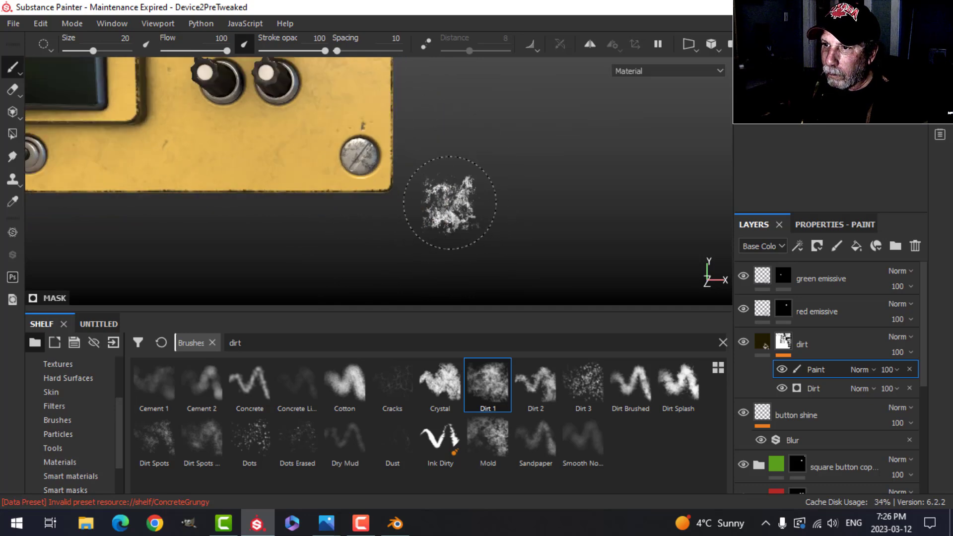
# Step: Paint dirt onto the device's upper-right corner screw with the Dirt 1 brush in the dirt layer's mask
pyautogui.keyDown('alt'); pyautogui.moveTo(318, 215); pyautogui.dragTo(402, 237, button='middle'); pyautogui.keyUp('alt')
pyautogui.moveTo(441, 128)
pyautogui.mouseDown(button='middle')
pyautogui.moveTo(447, 207)
pyautogui.moveTo(433, 222)
pyautogui.mouseUp(button='middle')
pyautogui.scroll(4, 447, 192)
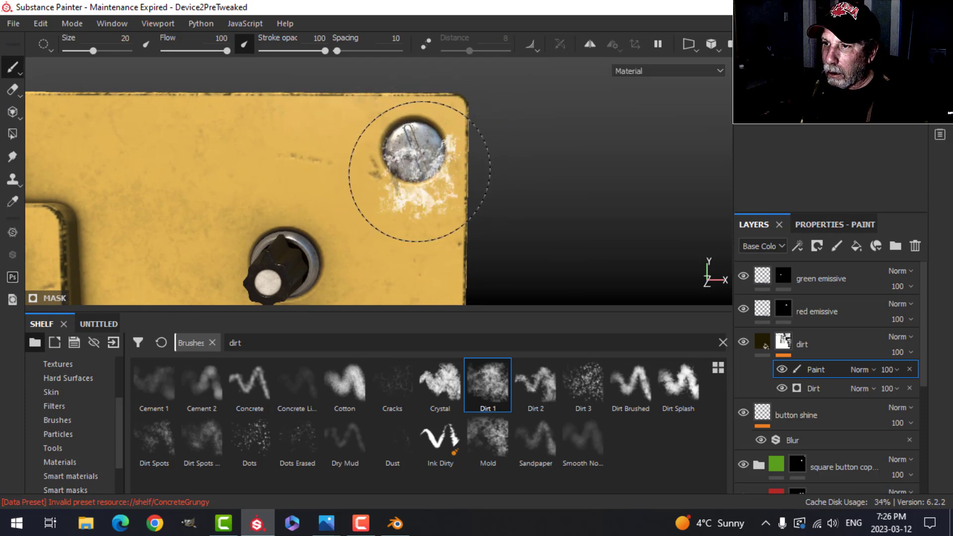
# Step: Choose the Dirt 2 brush and paint dirt onto the device's upper-left corner screw in the dirt layer's mask
pyautogui.scroll(-4, 460, 201)
pyautogui.keyDown('alt'); pyautogui.moveTo(353, 223); pyautogui.dragTo(562, 185, button='middle'); pyautogui.keyUp('alt')
pyautogui.keyDown('alt'); pyautogui.moveTo(297, 196); pyautogui.dragTo(407, 198, button='middle'); pyautogui.keyUp('alt')
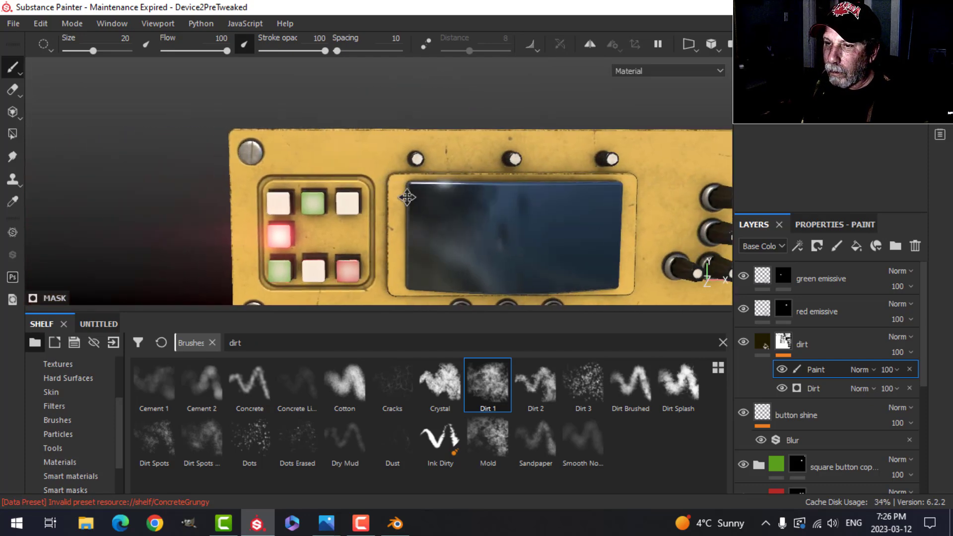
pyautogui.scroll(8, 312, 213)
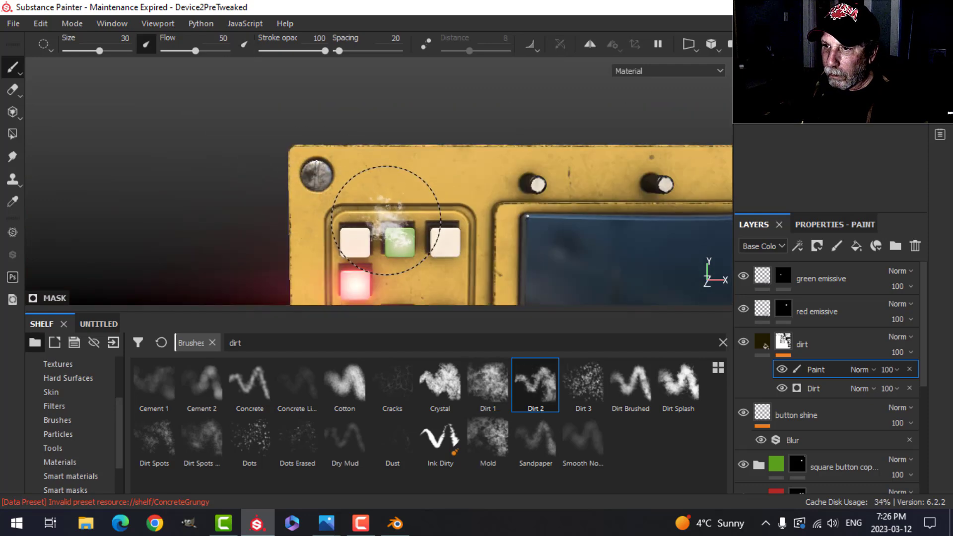
# Step: Paint dirt onto the device's lower-left corner screw with the Dirt 2 brush
pyautogui.scroll(-4, 390, 222)
pyautogui.keyDown('alt'); pyautogui.moveTo(421, 234); pyautogui.dragTo(407, 107, button='middle'); pyautogui.keyUp('alt')
pyautogui.scroll(4, 364, 196)
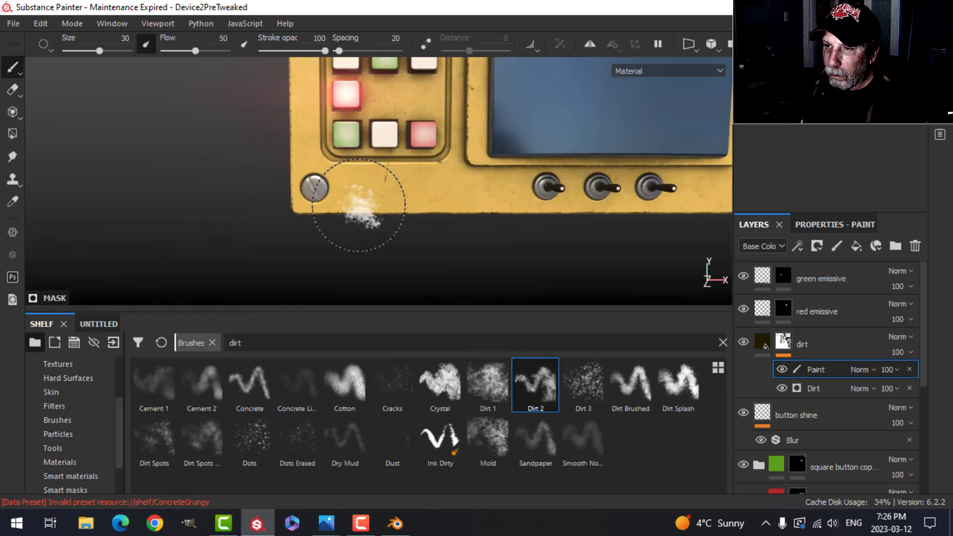
pyautogui.scroll(2, 358, 205)
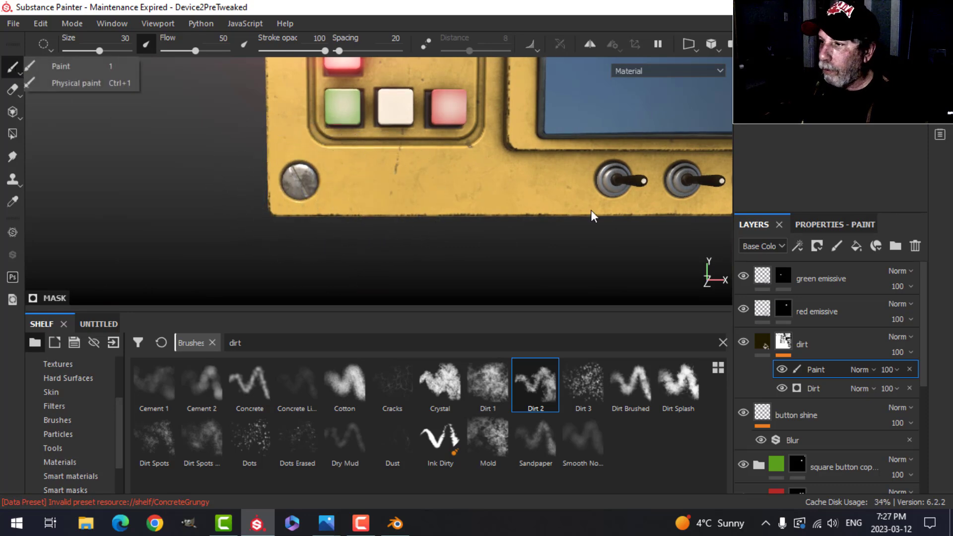
# Step: Leave mask painting by selecting the dirt layer's fill, and examine the dirt on the corner screws across the whole device front
pyautogui.click(763, 342)
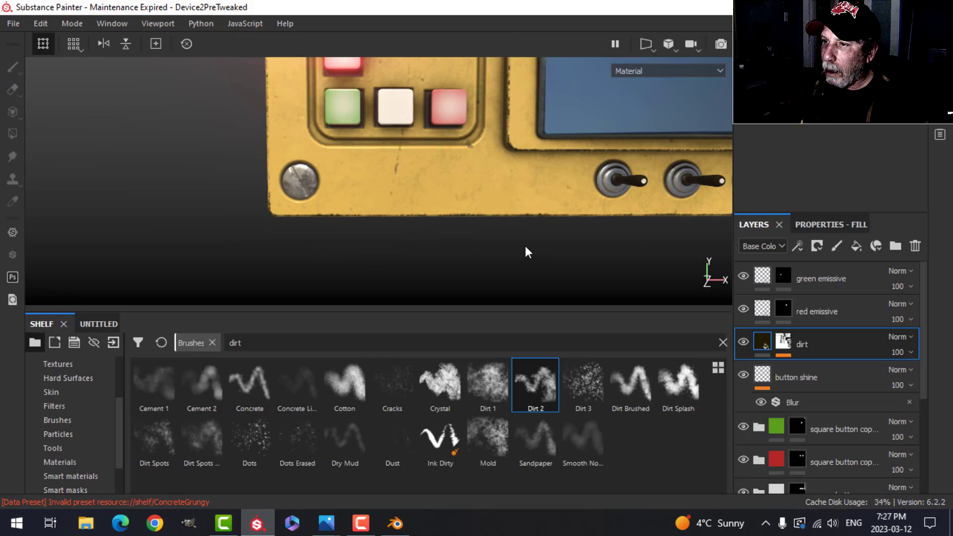
pyautogui.scroll(2, 527, 246)
pyautogui.scroll(-5, 524, 245)
pyautogui.keyDown('alt'); pyautogui.moveTo(593, 200); pyautogui.dragTo(413, 226, button='middle'); pyautogui.keyUp('alt')
pyautogui.keyDown('alt'); pyautogui.moveTo(412, 225); pyautogui.dragTo(481, 200); pyautogui.keyUp('alt')
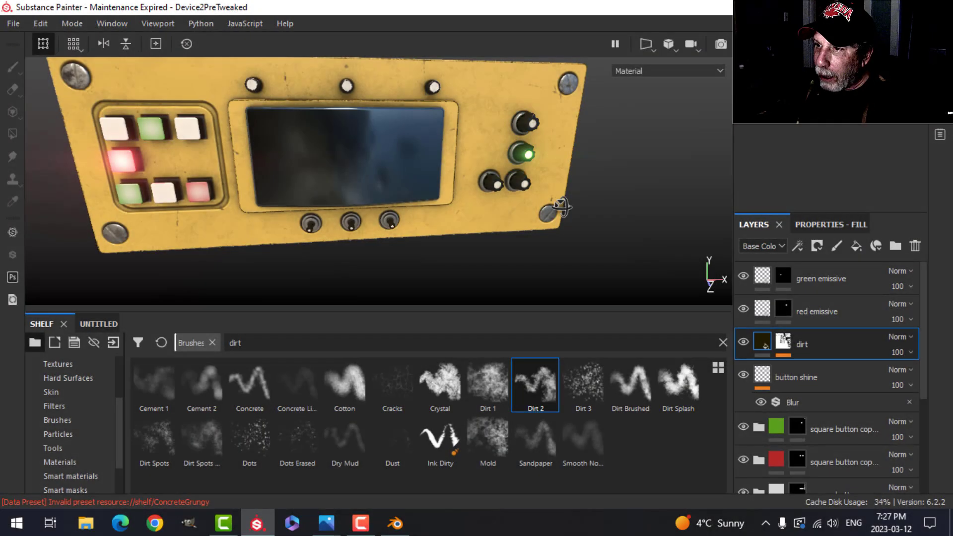
pyautogui.keyDown('alt'); pyautogui.moveTo(561, 207); pyautogui.dragTo(536, 199); pyautogui.keyUp('alt')
pyautogui.scroll(1, 531, 176)
pyautogui.keyDown('alt'); pyautogui.moveTo(535, 175); pyautogui.dragTo(517, 202, button='middle'); pyautogui.keyUp('alt')
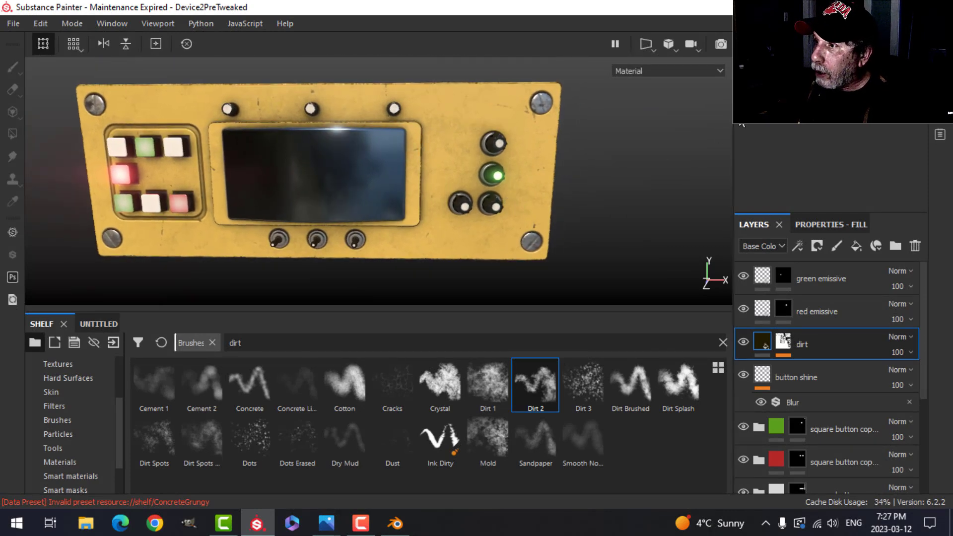
# Step: Switch to the base texture set, collapse the Glass folder and add a paint layer above it
pyautogui.click(830, 121)
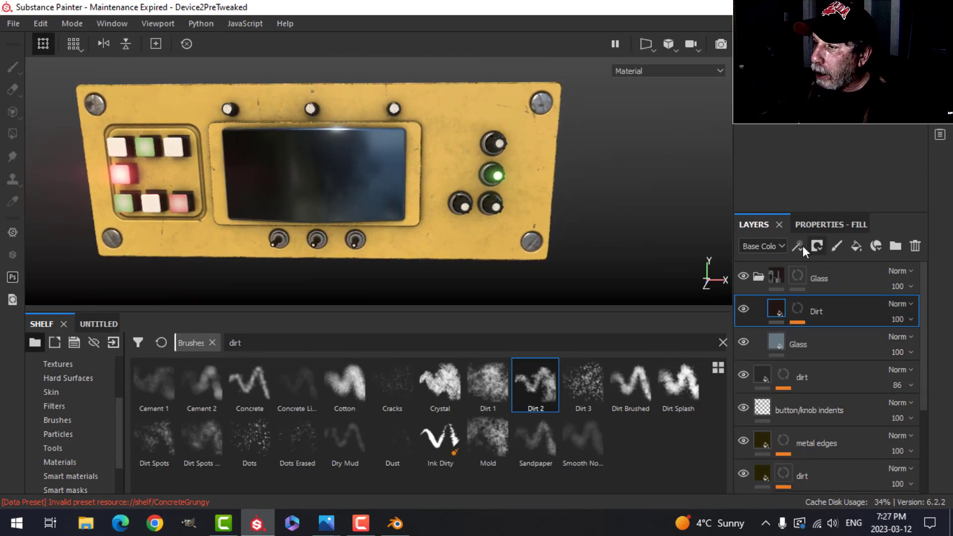
pyautogui.click(760, 276)
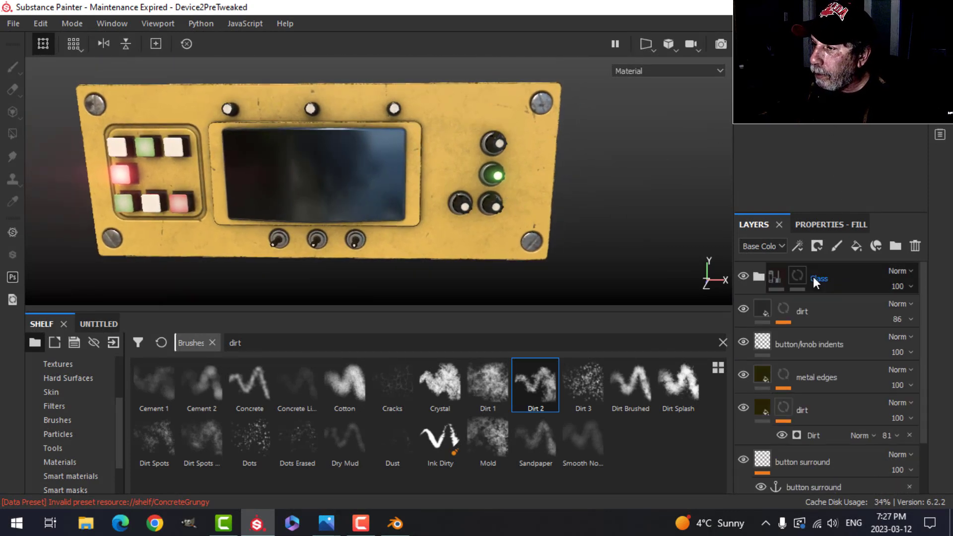
pyautogui.click(782, 276)
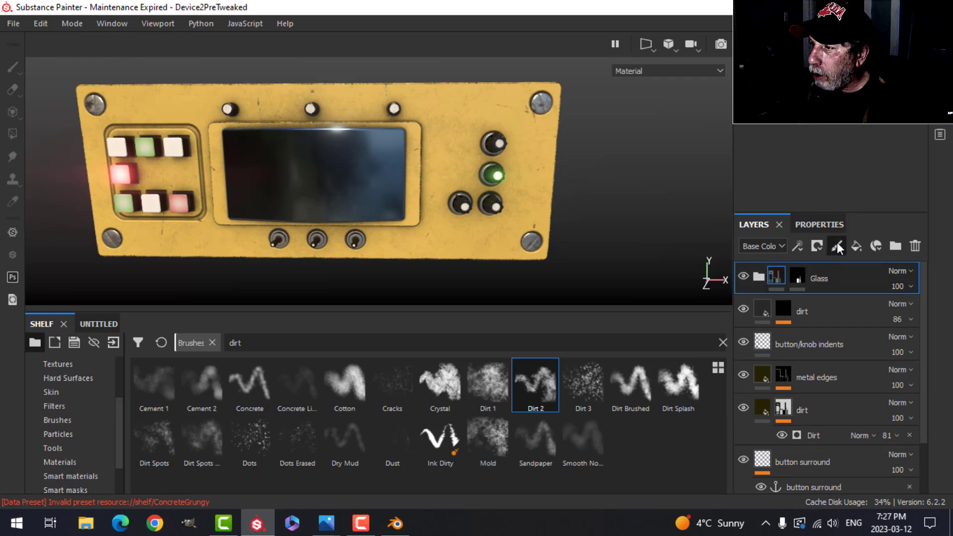
pyautogui.click(837, 245)
# Step: Limit the new layer's paint material to the color and height channels
pyautogui.click(825, 228)
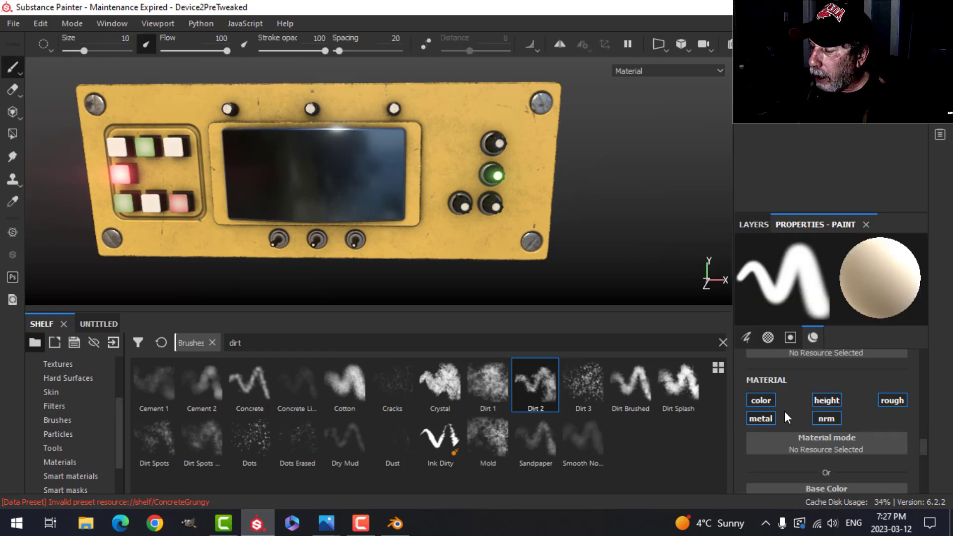
pyautogui.keyDown('alt'); pyautogui.click(773, 400); pyautogui.keyUp('alt')
pyautogui.click(822, 402)
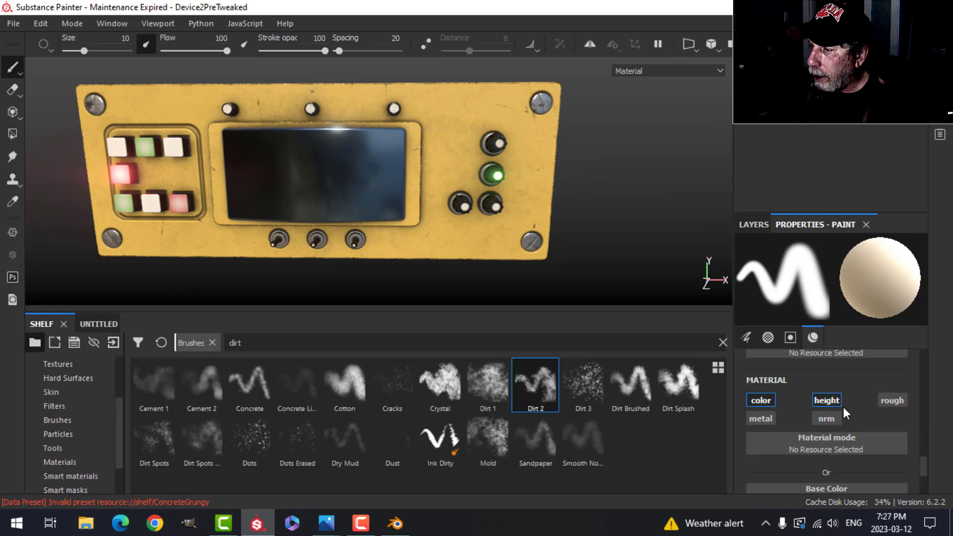
# Step: Set the paint's base color to a near-black grey of 0.014 and its height to -0.1196
pyautogui.scroll(-2, 839, 451)
pyautogui.scroll(-2, 840, 454)
pyautogui.click(803, 430)
pyautogui.click(761, 386)
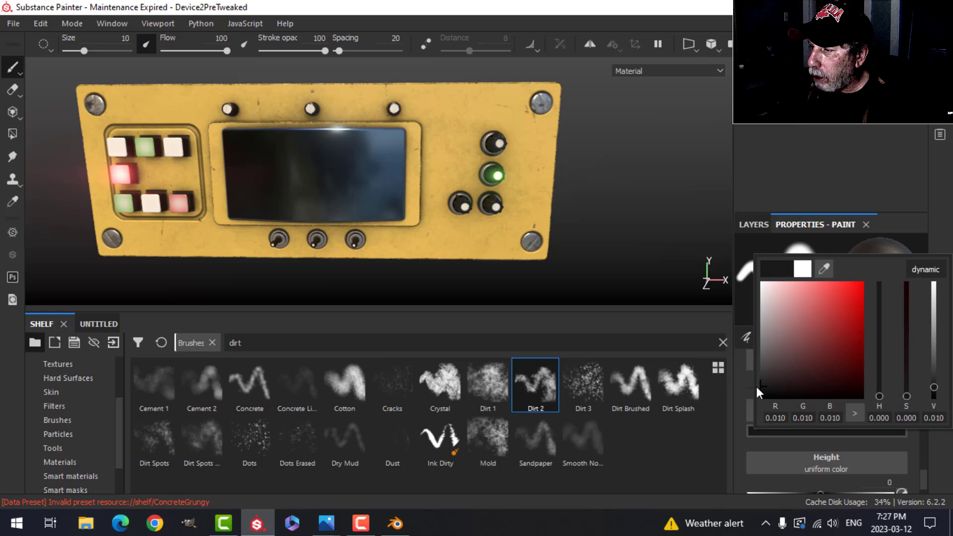
pyautogui.moveTo(756, 386); pyautogui.dragTo(755, 383)
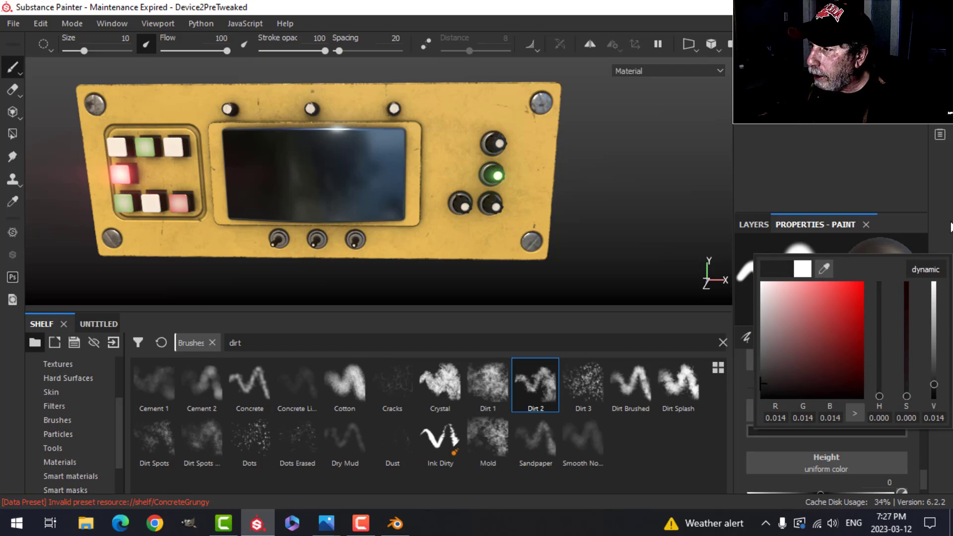
pyautogui.scroll(-1, 840, 462)
pyautogui.moveTo(824, 472); pyautogui.dragTo(811, 472)
# Step: Search the alphas for font and choose the Text System alpha, with the device facing the front
pyautogui.keyDown('alt'); pyautogui.moveTo(595, 255); pyautogui.dragTo(517, 244); pyautogui.keyUp('alt')
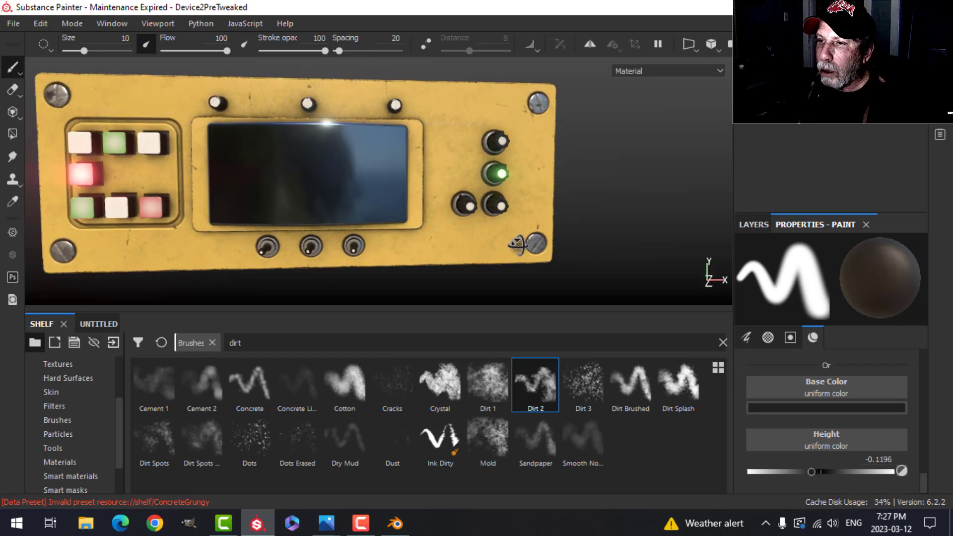
pyautogui.keyDown('alt'); pyautogui.moveTo(490, 246); pyautogui.dragTo(544, 230, button='middle'); pyautogui.keyUp('alt')
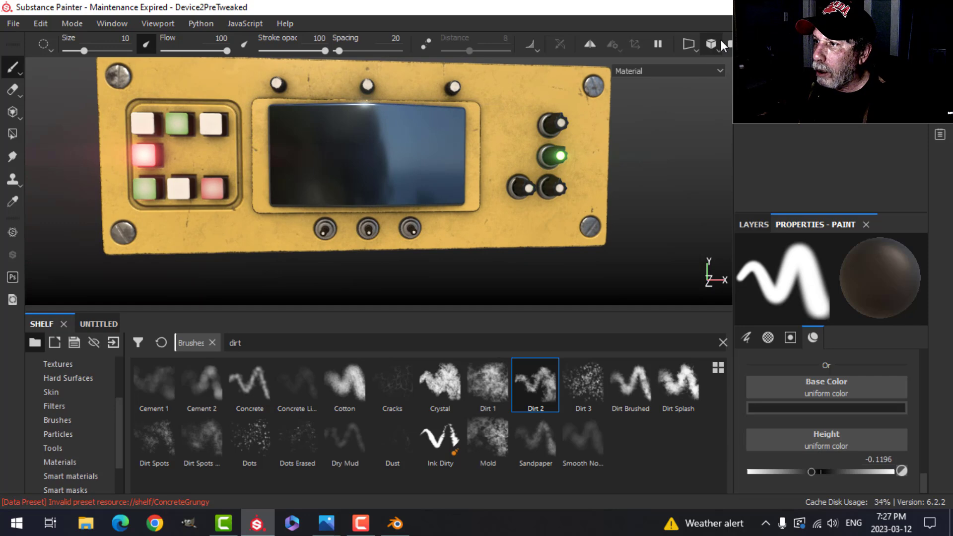
pyautogui.keyDown('alt'); pyautogui.moveTo(722, 85); pyautogui.dragTo(617, 186); pyautogui.keyUp('alt')
pyautogui.keyDown('alt'); pyautogui.moveTo(534, 207); pyautogui.dragTo(539, 227, button='middle'); pyautogui.keyUp('alt')
pyautogui.scroll(1, 86, 412)
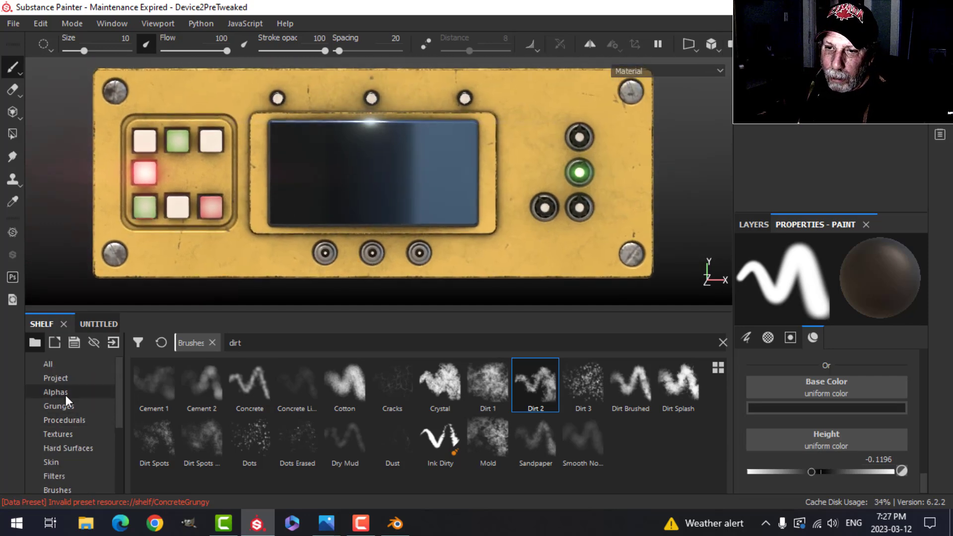
pyautogui.click(64, 394)
pyautogui.click(279, 342)
pyautogui.write('font')
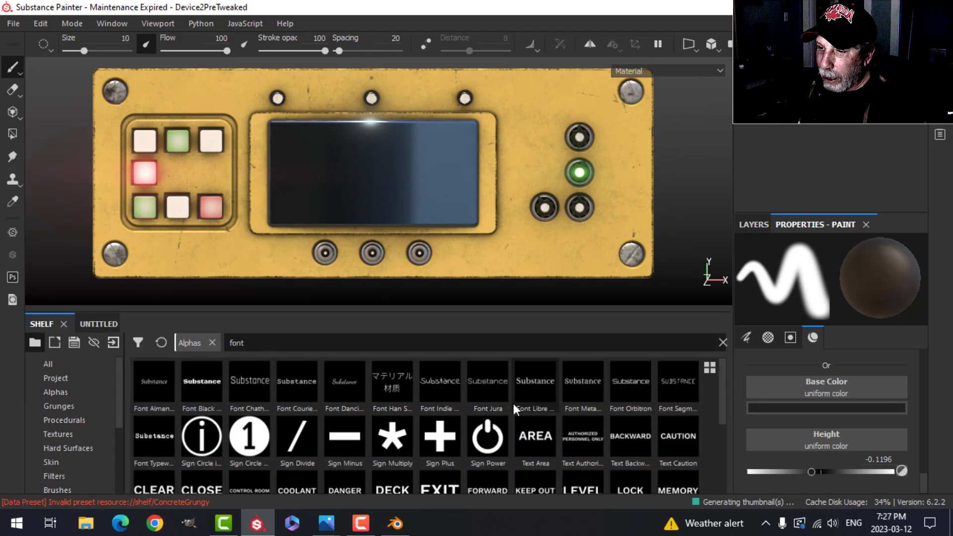
pyautogui.scroll(-3, 513, 404)
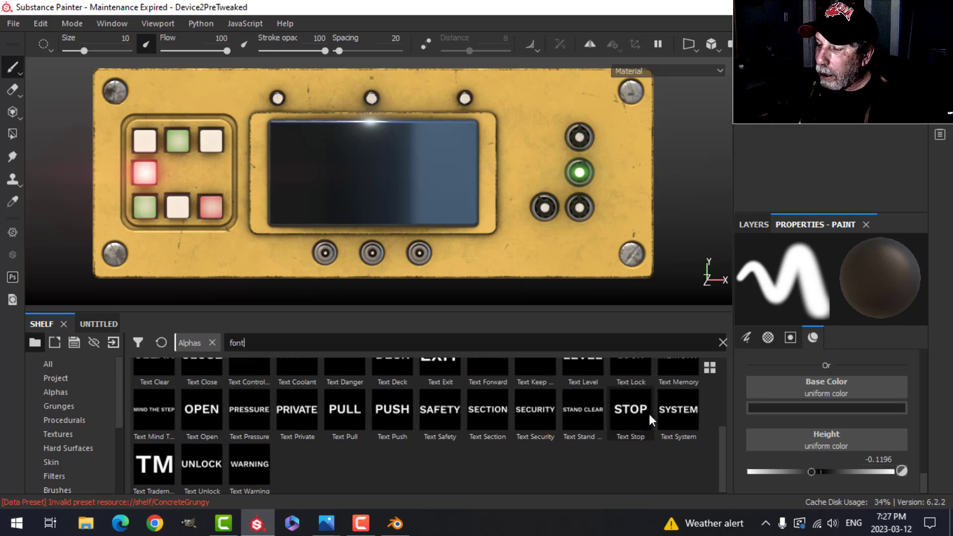
pyautogui.click(673, 410)
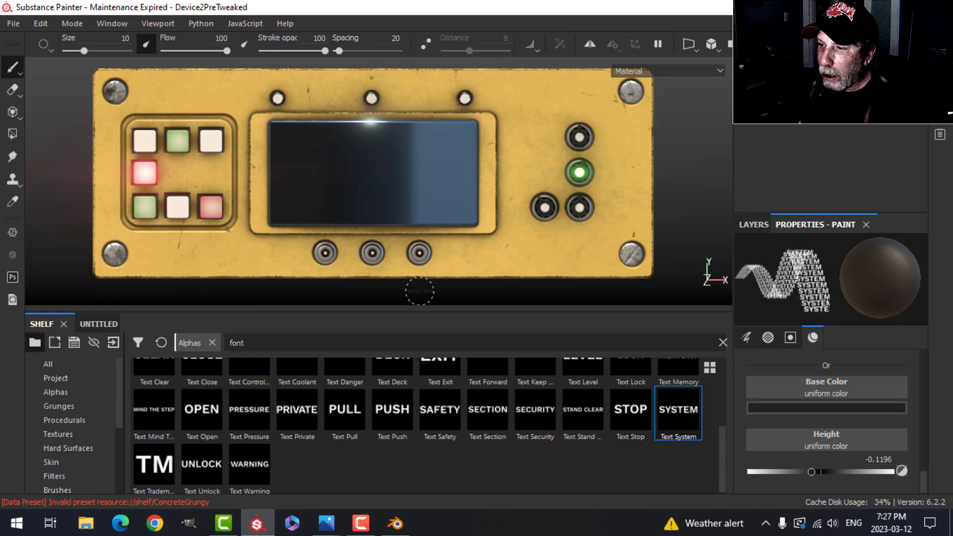
# Step: Set the brush size to 22.89, stamp SYSTEM beside the glowing red button and inspect the engraving from several angles
pyautogui.moveTo(205, 183)
pyautogui.keyDown('ctrl'); pyautogui.mouseDown(button='right')
pyautogui.moveTo(236, 183)
pyautogui.moveTo(195, 174)
pyautogui.mouseUp(button='right'); pyautogui.keyUp('ctrl')
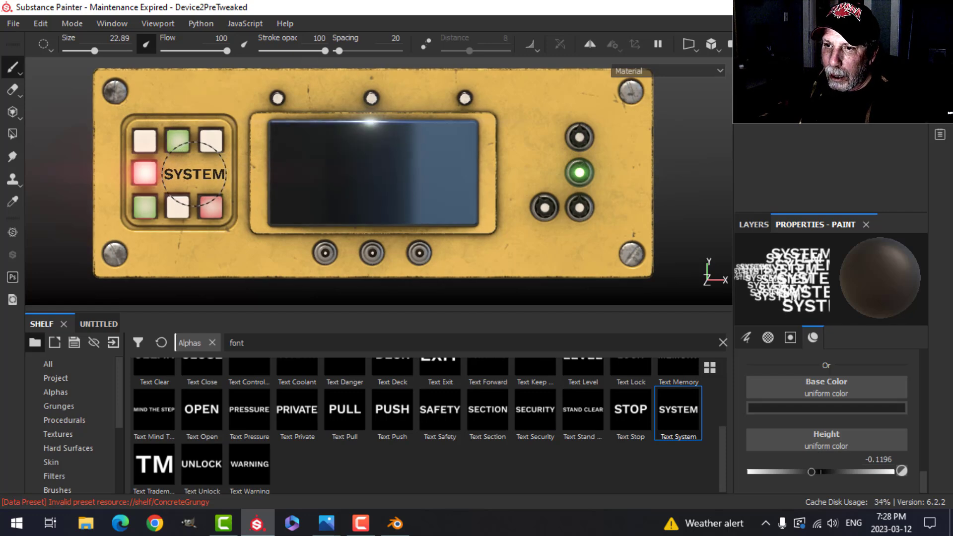
pyautogui.scroll(-2, 271, 196)
pyautogui.keyDown('alt'); pyautogui.moveTo(262, 201); pyautogui.dragTo(308, 208); pyautogui.keyUp('alt')
pyautogui.scroll(5, 298, 210)
pyautogui.keyDown('alt'); pyautogui.moveTo(278, 209); pyautogui.dragTo(387, 185, button='middle'); pyautogui.keyUp('alt')
pyautogui.moveTo(388, 185)
pyautogui.keyDown('alt'); pyautogui.mouseDown()
pyautogui.moveTo(329, 225)
pyautogui.moveTo(344, 224)
pyautogui.moveTo(341, 216)
pyautogui.mouseUp(); pyautogui.keyUp('alt')
pyautogui.scroll(-3, 341, 215)
pyautogui.moveTo(391, 200)
pyautogui.keyDown('alt'); pyautogui.mouseDown(button='middle')
pyautogui.moveTo(351, 218)
pyautogui.moveTo(342, 191)
pyautogui.moveTo(308, 190)
pyautogui.moveTo(298, 193)
pyautogui.moveTo(301, 210)
pyautogui.mouseUp(button='middle'); pyautogui.keyUp('alt')
pyautogui.scroll(2, 306, 191)
pyautogui.keyDown('alt'); pyautogui.moveTo(300, 211); pyautogui.dragTo(309, 213); pyautogui.keyUp('alt')
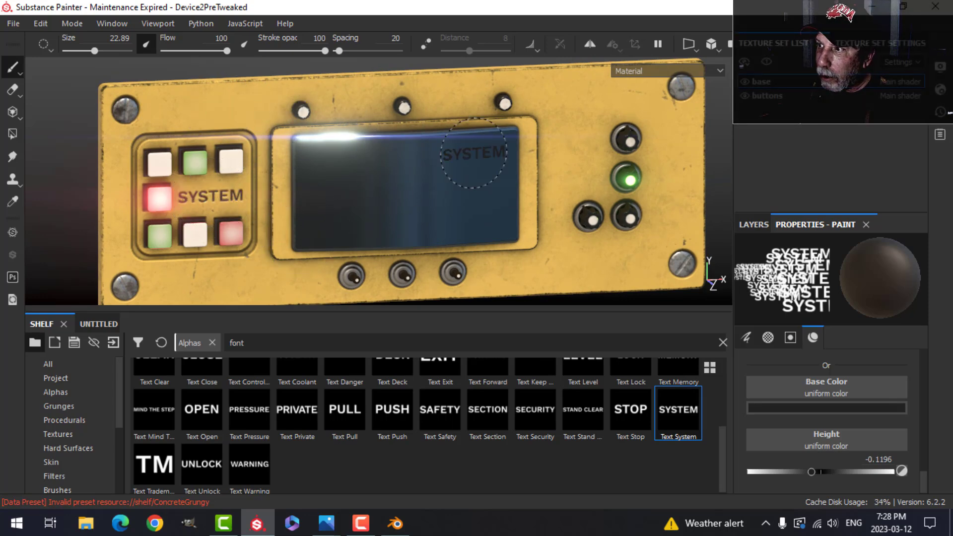
# Step: Bring up the size option in the texture set settings and undo the SYSTEM stamp
pyautogui.click(868, 45)
pyautogui.scroll(5, 824, 124)
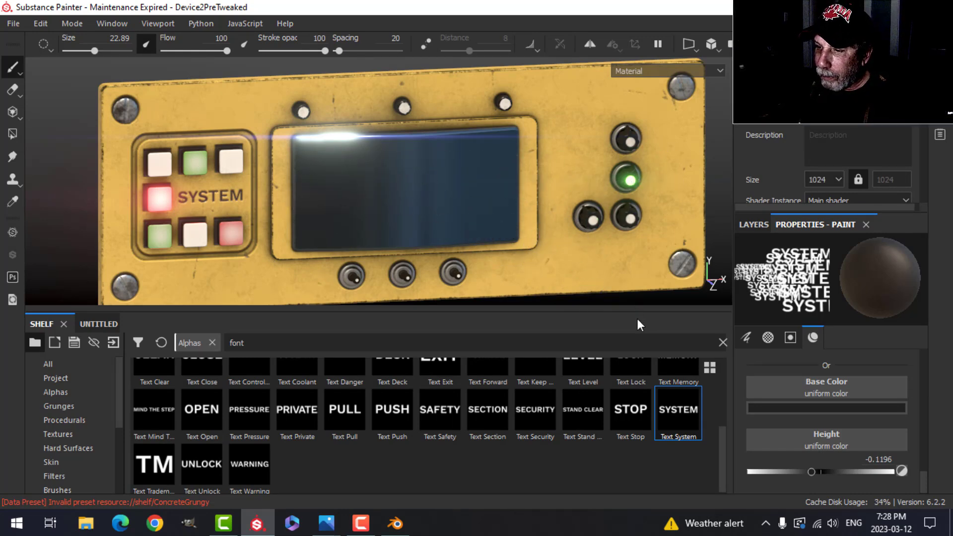
pyautogui.moveTo(446, 433)
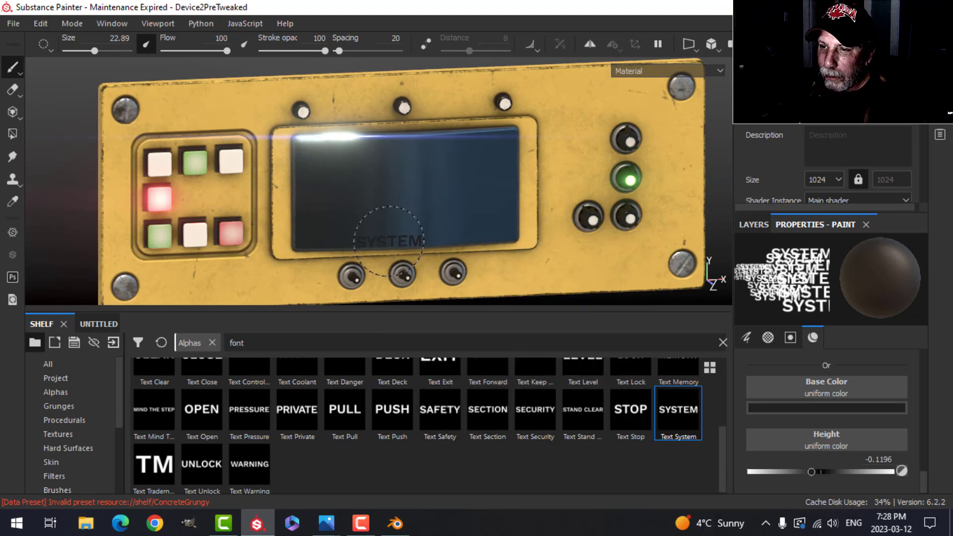
# Step: Set the paint height to -0.1770 and stamp SYSTEM beside the glowing red button in straight front view
pyautogui.keyDown('alt'); pyautogui.keyDown('shift'); pyautogui.moveTo(390, 238); pyautogui.dragTo(351, 234); pyautogui.keyUp('shift'); pyautogui.keyUp('alt')
pyautogui.keyDown('alt'); pyautogui.moveTo(351, 233); pyautogui.dragTo(434, 217, button='middle'); pyautogui.keyUp('alt')
pyautogui.scroll(2, 427, 217)
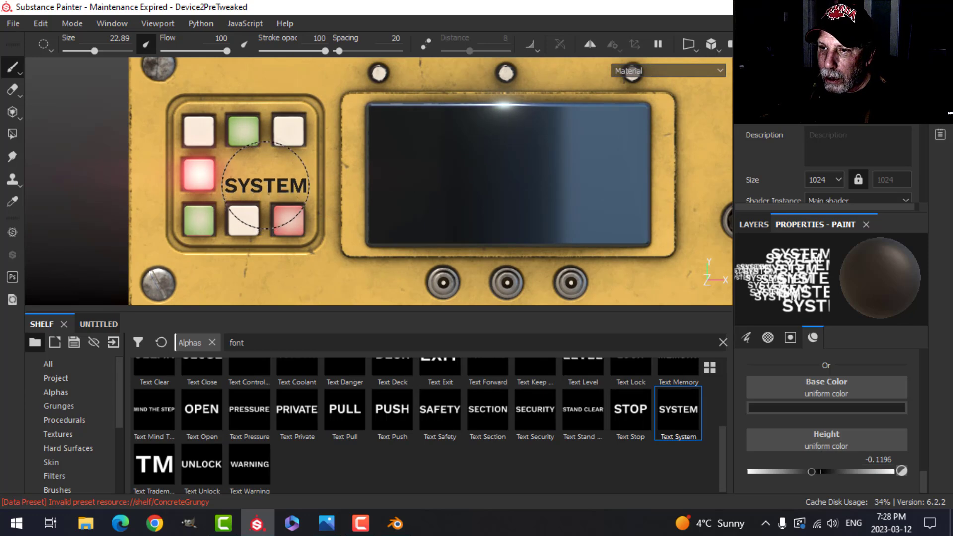
pyautogui.moveTo(811, 475); pyautogui.dragTo(808, 475)
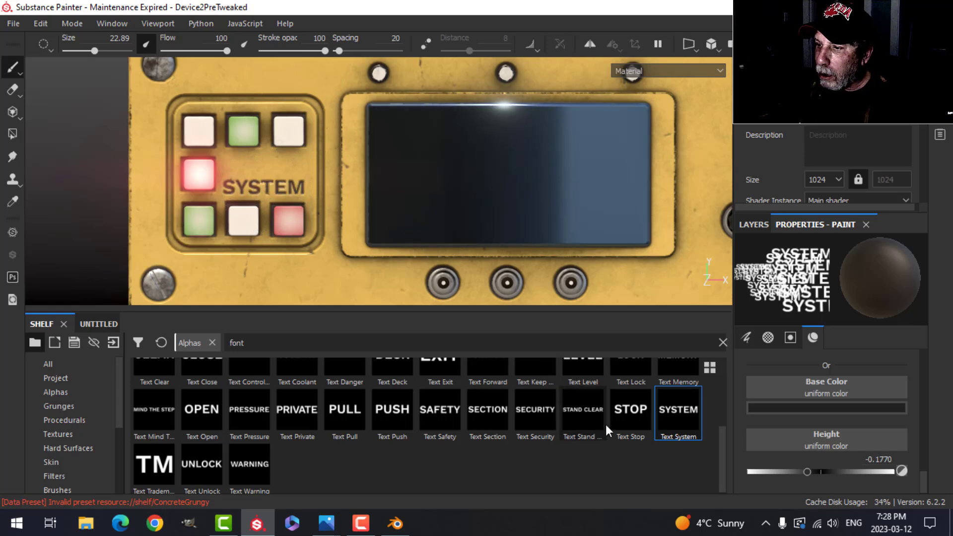
# Step: Choose the Text Safety alpha, undo the oversized stamp and reduce the brush size to 17.52
pyautogui.click(449, 418)
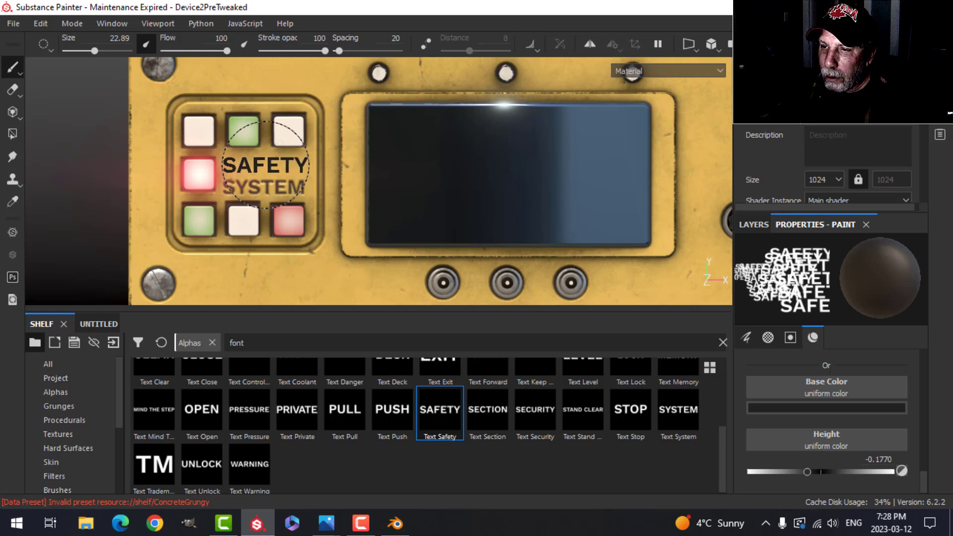
pyautogui.scroll(-2, 365, 221)
pyautogui.hotkey('ctrl', 'z')
pyautogui.press('[')
pyautogui.press('[')
pyautogui.press('[')
pyautogui.press('[')
pyautogui.press('[')
pyautogui.keyDown('ctrl'); pyautogui.moveTo(298, 184); pyautogui.dragTo(296, 183, button='right'); pyautogui.keyUp('ctrl')
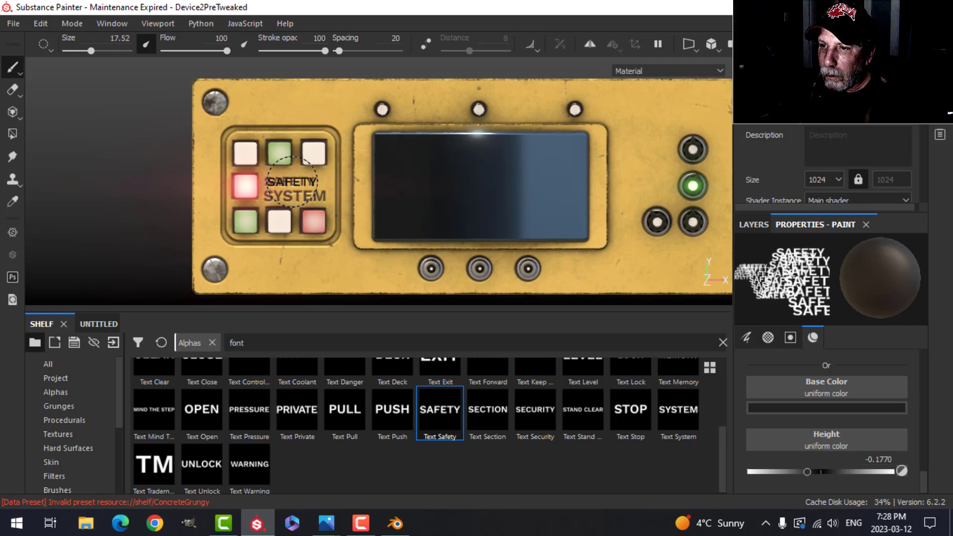
# Step: Stamp SAFETY just above the SYSTEM text in the button panel and check it from other angles
pyautogui.click(290, 182)
pyautogui.scroll(2, 415, 222)
pyautogui.moveTo(366, 207)
pyautogui.keyDown('alt'); pyautogui.mouseDown()
pyautogui.moveTo(365, 183)
pyautogui.moveTo(397, 213)
pyautogui.mouseUp(); pyautogui.keyUp('alt')
pyautogui.keyDown('alt'); pyautogui.moveTo(565, 235); pyautogui.dragTo(499, 226); pyautogui.keyUp('alt')
pyautogui.scroll(-2, 440, 232)
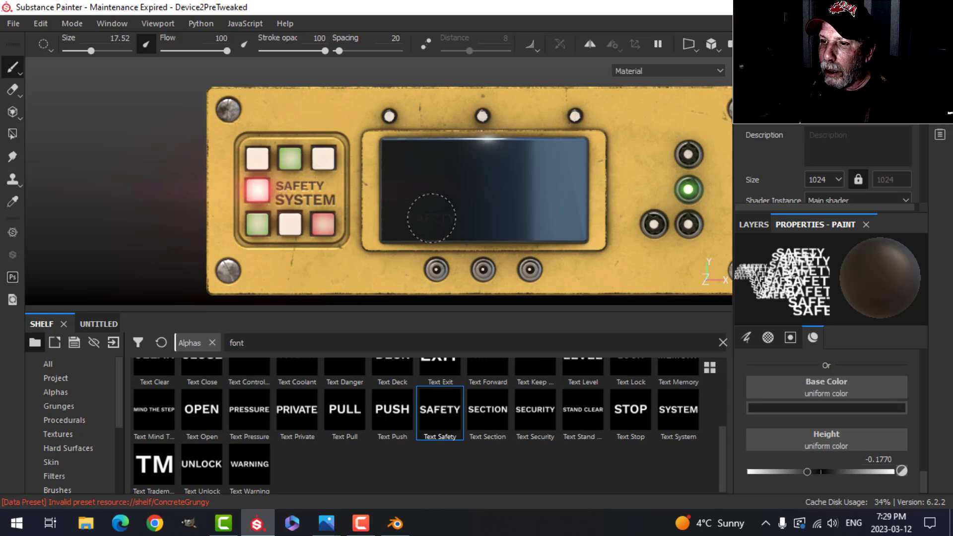
# Step: Set the base texture set's size to 2048 and check the sharpness of the SAFETY SYSTEM lettering
pyautogui.scroll(3, 434, 219)
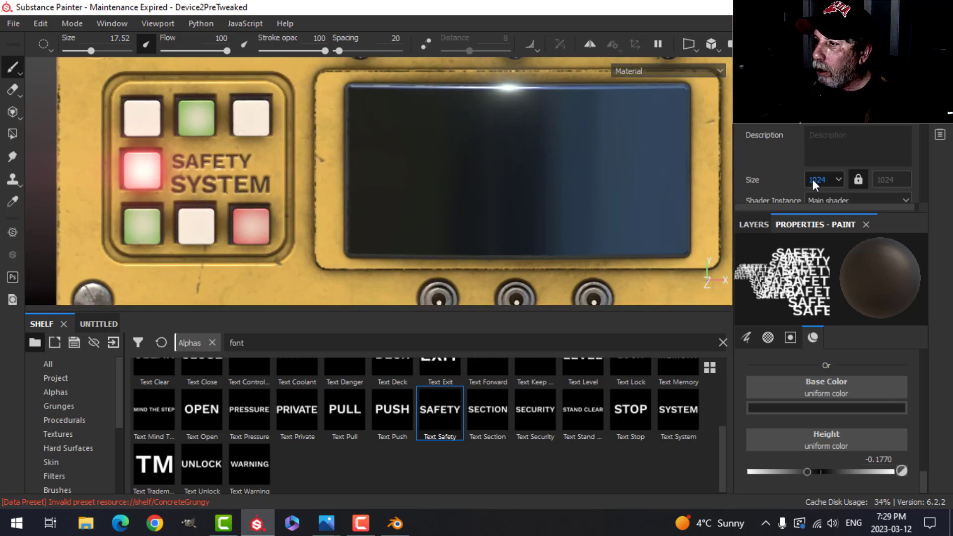
pyautogui.click(815, 180)
pyautogui.click(818, 229)
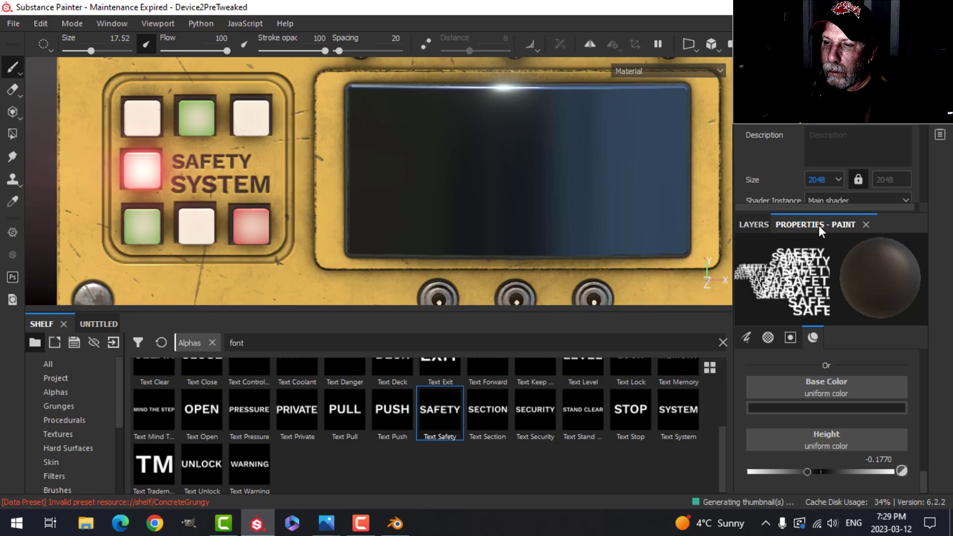
pyautogui.scroll(-4, 338, 229)
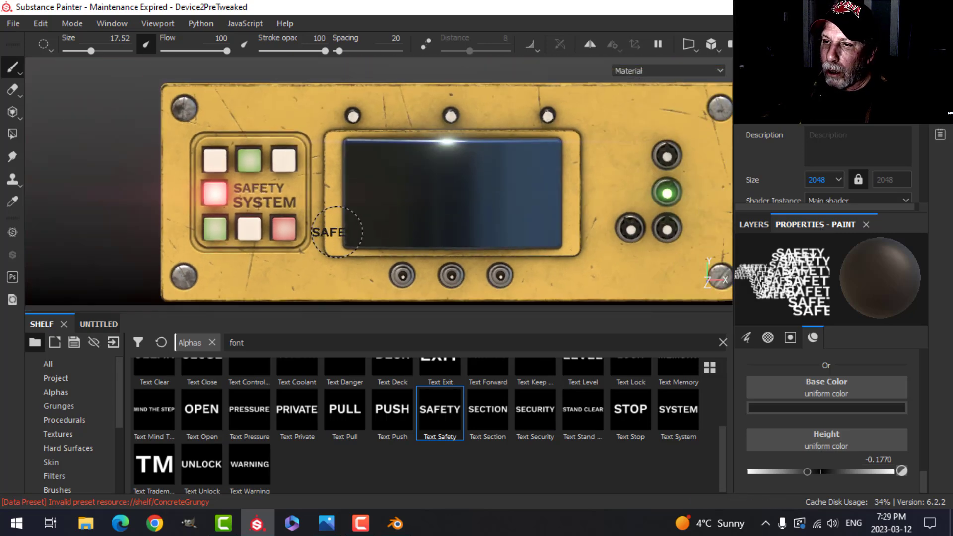
pyautogui.moveTo(395, 226)
pyautogui.keyDown('alt'); pyautogui.mouseDown()
pyautogui.moveTo(417, 225)
pyautogui.moveTo(387, 230)
pyautogui.mouseUp(); pyautogui.keyUp('alt')
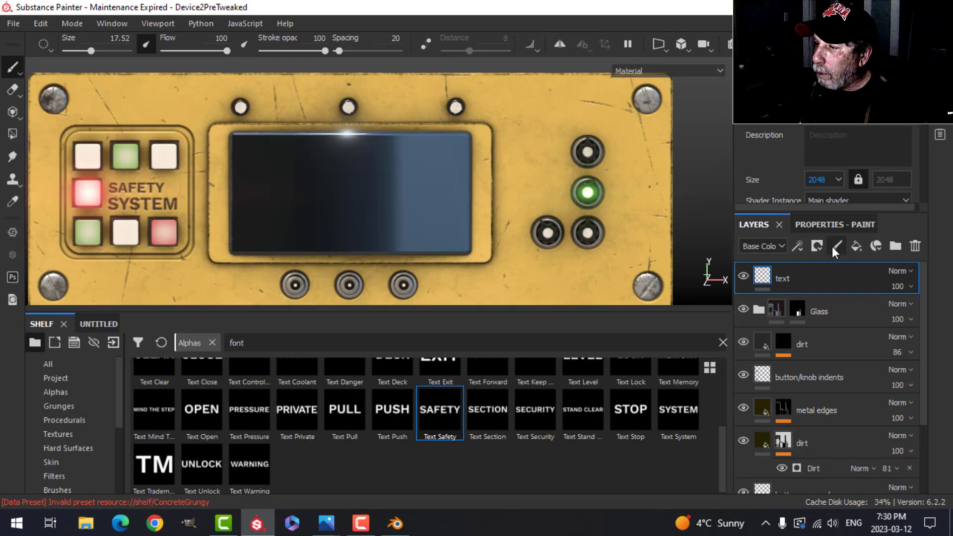
# Step: Add a new paint layer above the text layer and set the paint's base color to light grey
pyautogui.click(837, 246)
pyautogui.scroll(-3, 851, 401)
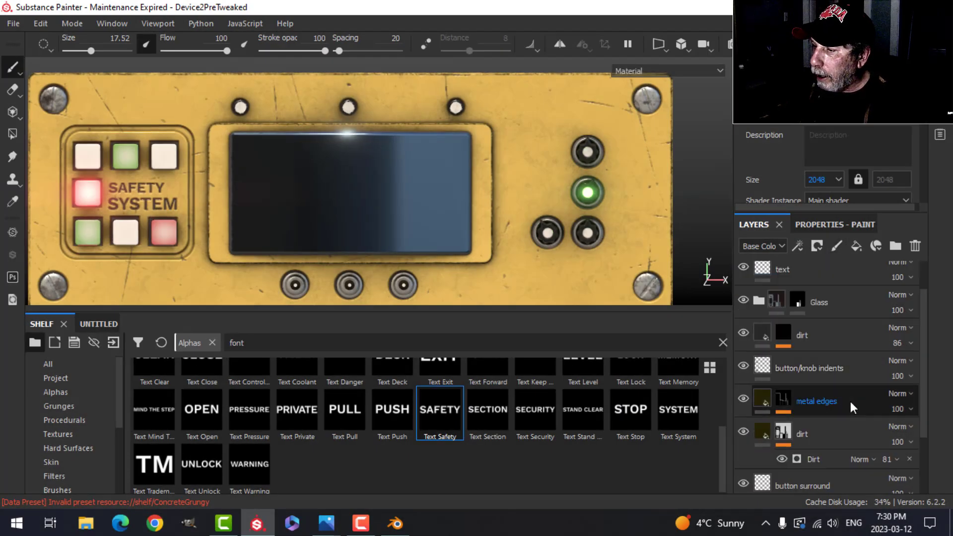
pyautogui.scroll(3, 850, 401)
pyautogui.click(815, 224)
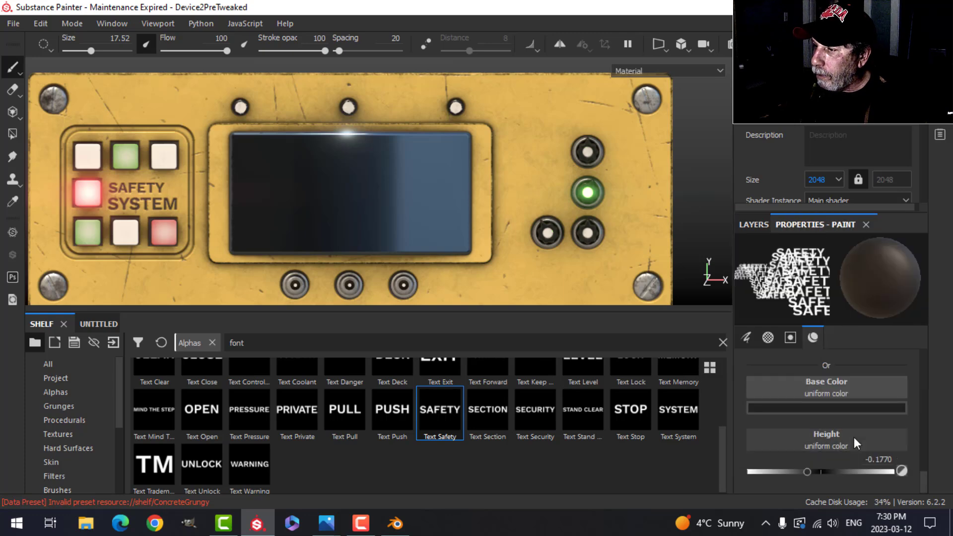
pyautogui.click(828, 409)
pyautogui.moveTo(771, 285); pyautogui.dragTo(750, 279)
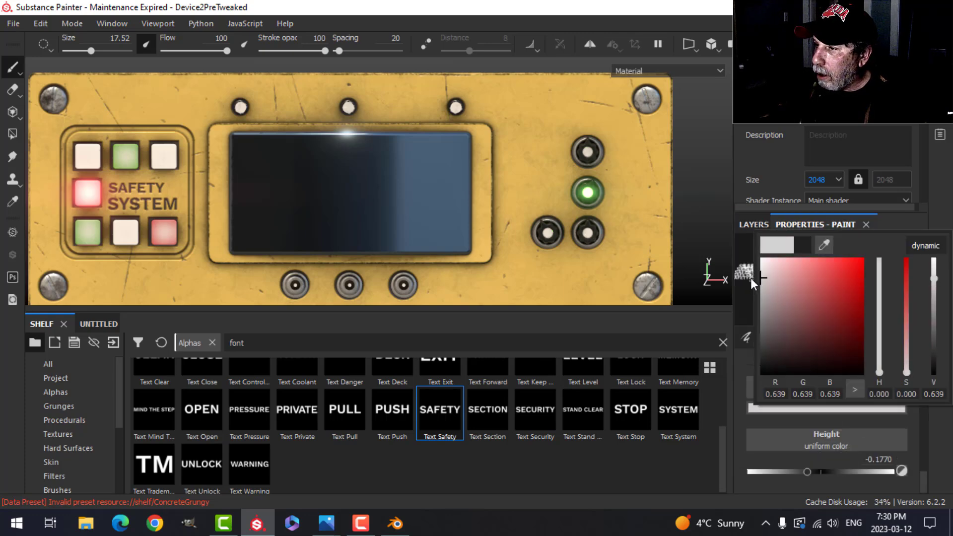
pyautogui.click(931, 198)
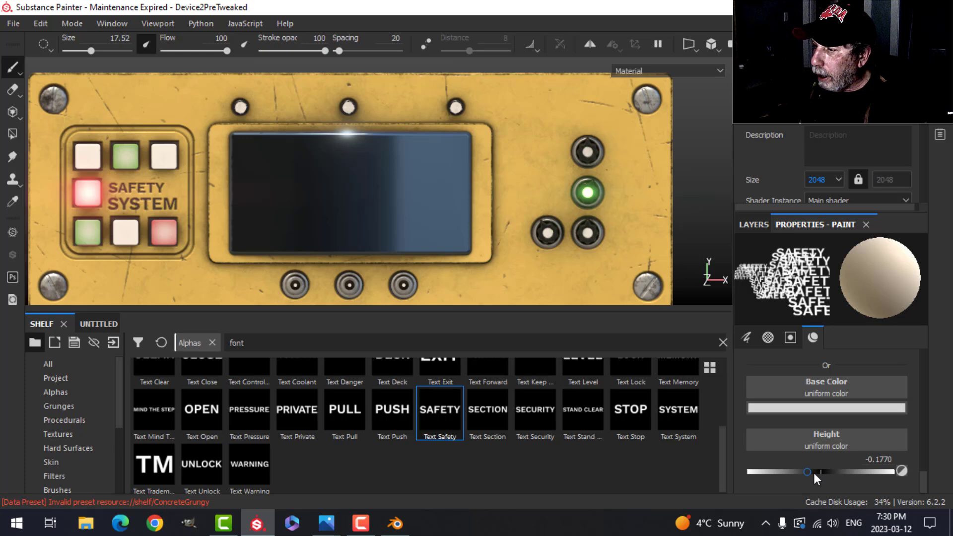
# Step: Turn off the height channel in the paint material so that only color is painted
pyautogui.scroll(10, 827, 385)
pyautogui.scroll(-8, 806, 415)
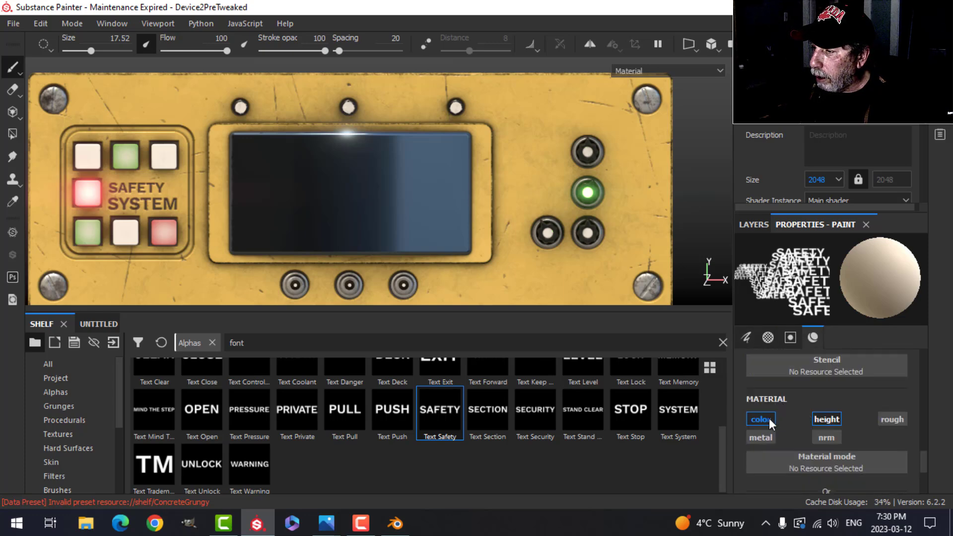
pyautogui.scroll(3, 213, 389)
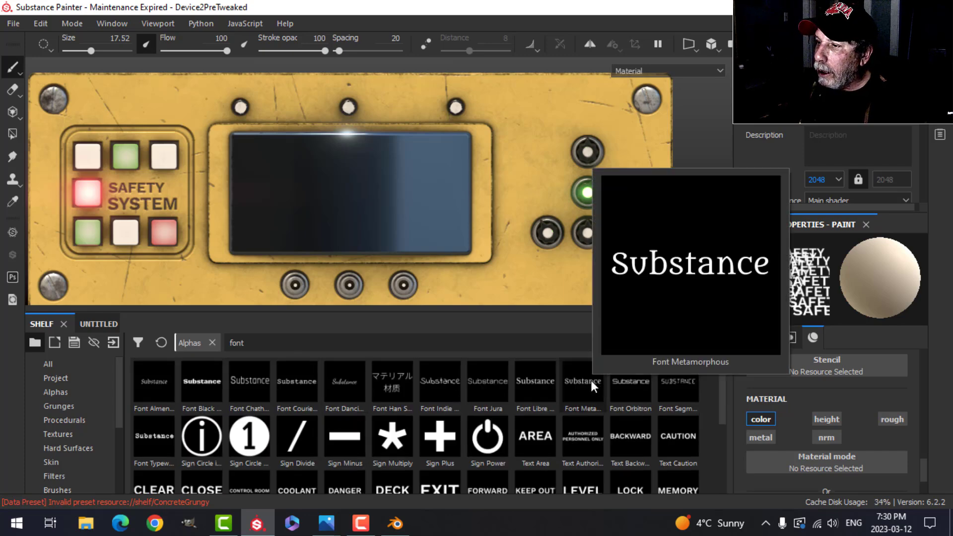
# Step: Load the Font Orbitron alpha with the text A1 and enlarge the brush size to 37.81
pyautogui.click(625, 380)
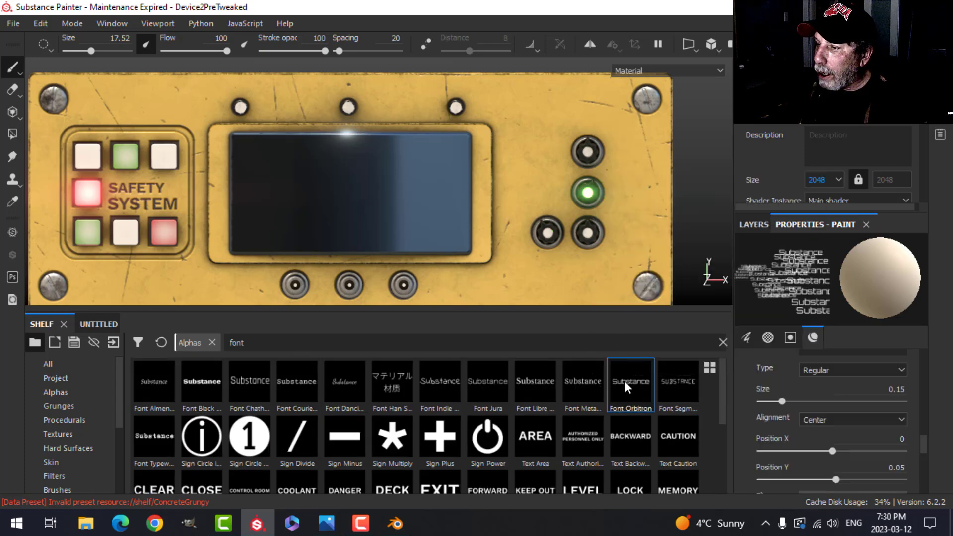
pyautogui.moveTo(835, 408); pyautogui.dragTo(769, 412)
pyautogui.write('A1')
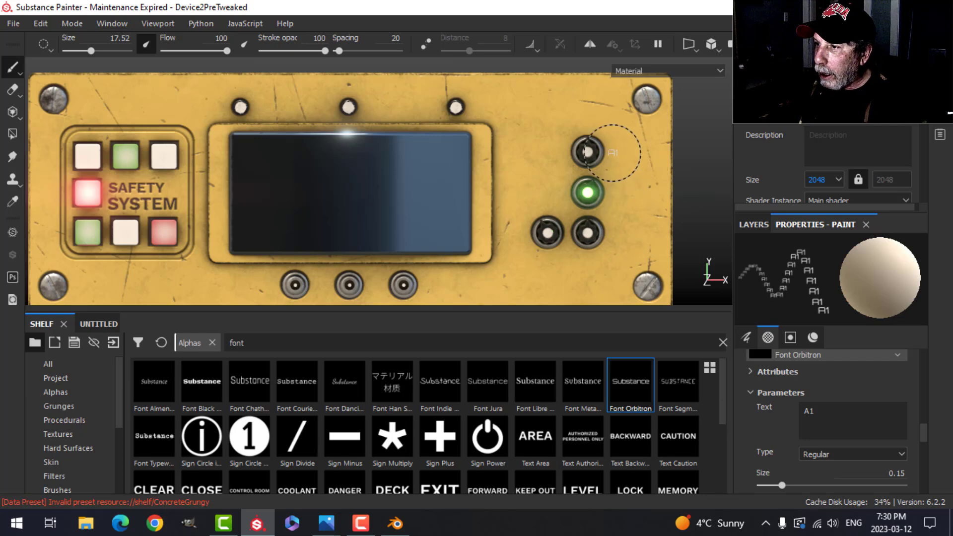
pyautogui.moveTo(613, 153)
pyautogui.keyDown('ctrl'); pyautogui.mouseDown(button='right')
pyautogui.moveTo(655, 153)
pyautogui.moveTo(616, 159)
pyautogui.mouseUp(button='right'); pyautogui.keyUp('ctrl')
pyautogui.click(615, 159)
pyautogui.scroll(-1, 664, 234)
pyautogui.scroll(2, 664, 233)
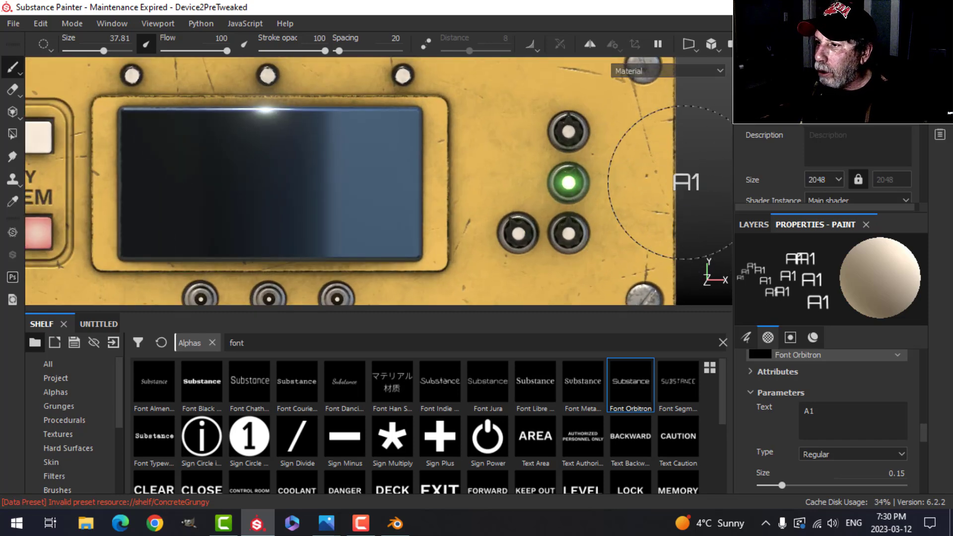
# Step: Switch to the Font Segment14 alpha and stamp A1 beside the topmost knob and A2 beside the green-lit knob
pyautogui.click(666, 383)
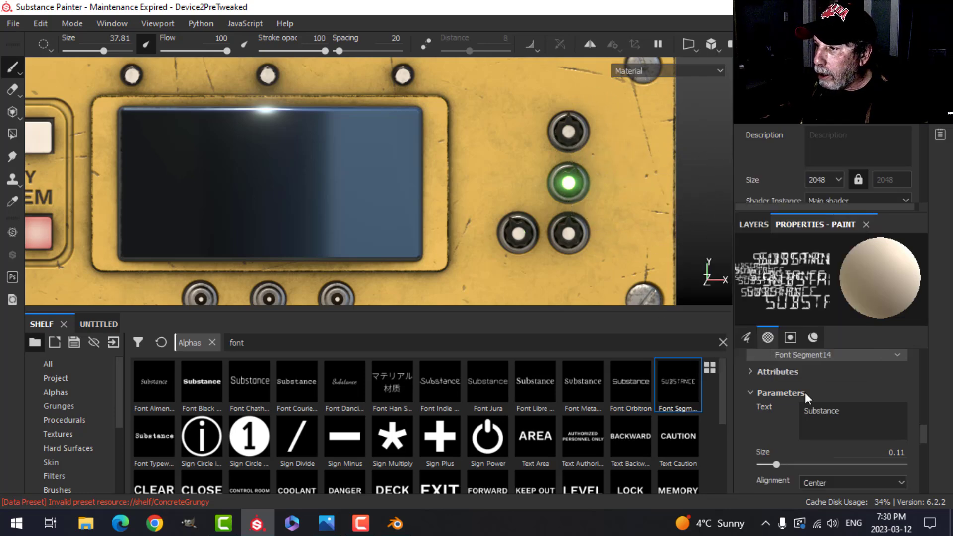
pyautogui.write('A1')
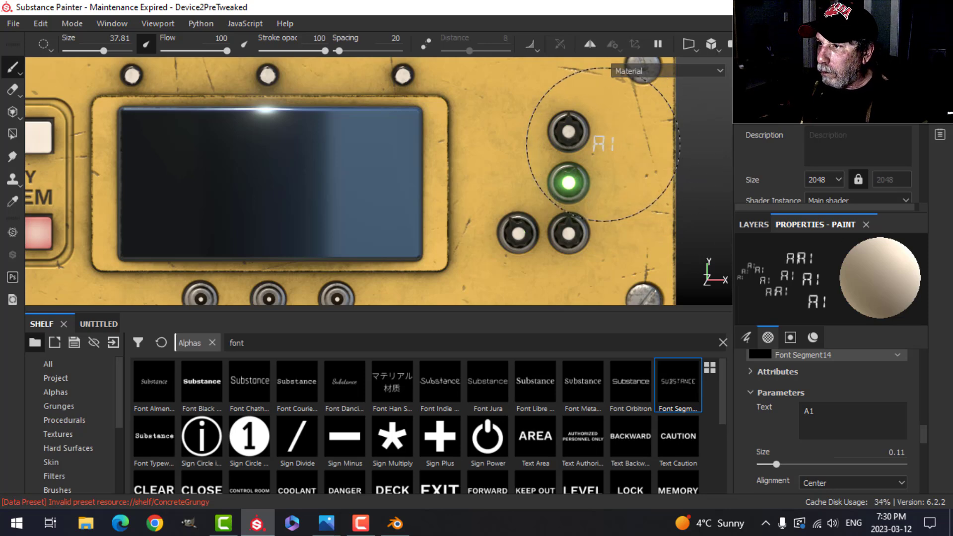
pyautogui.click(604, 144)
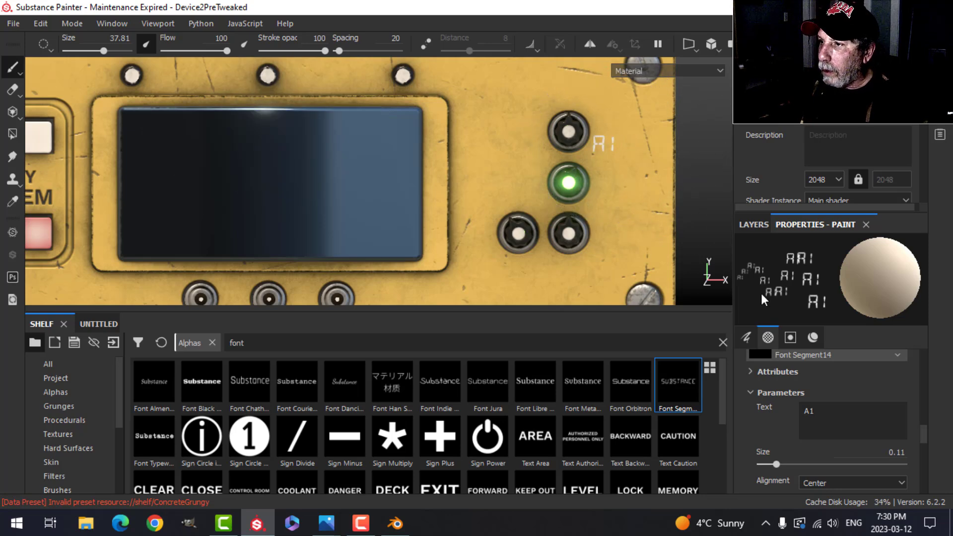
pyautogui.press('BackSpace')
pyautogui.write('2')
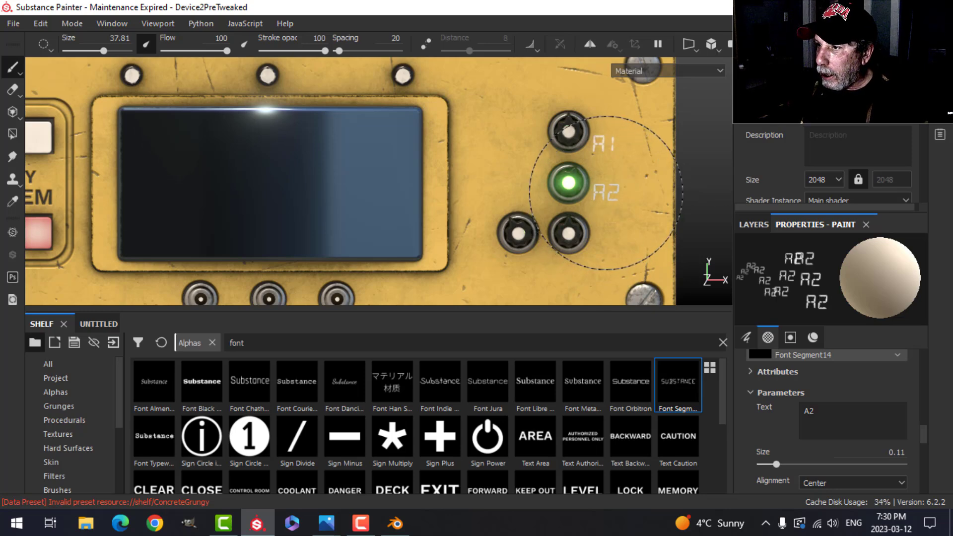
pyautogui.click(606, 193)
# Step: Stamp B1 to the right of the lower right knob and B2 at the lower left of its neighboring knob
pyautogui.click(809, 411)
pyautogui.press('BackSpace')
pyautogui.write('b')
pyautogui.press('BackSpace')
pyautogui.press('BackSpace')
pyautogui.write('B1')
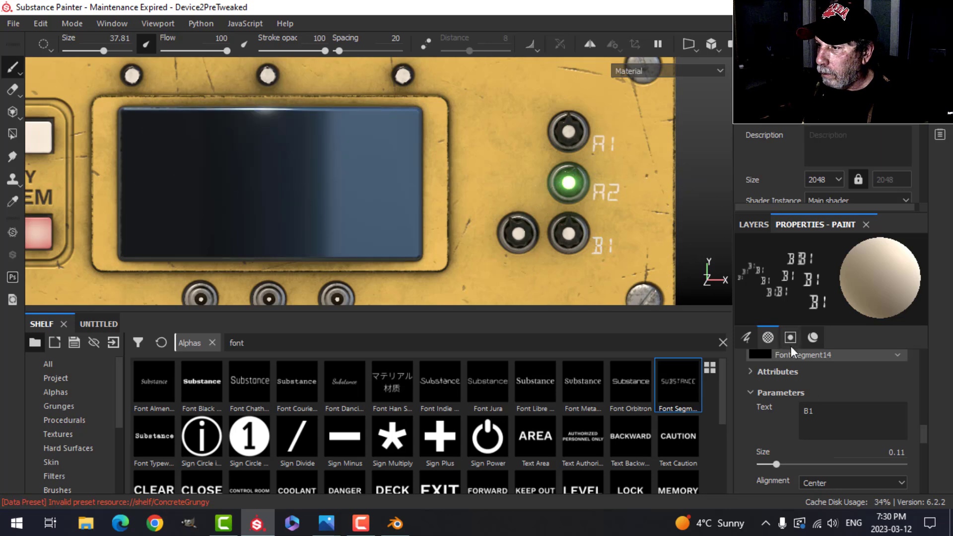
pyautogui.press('BackSpace')
pyautogui.write('2')
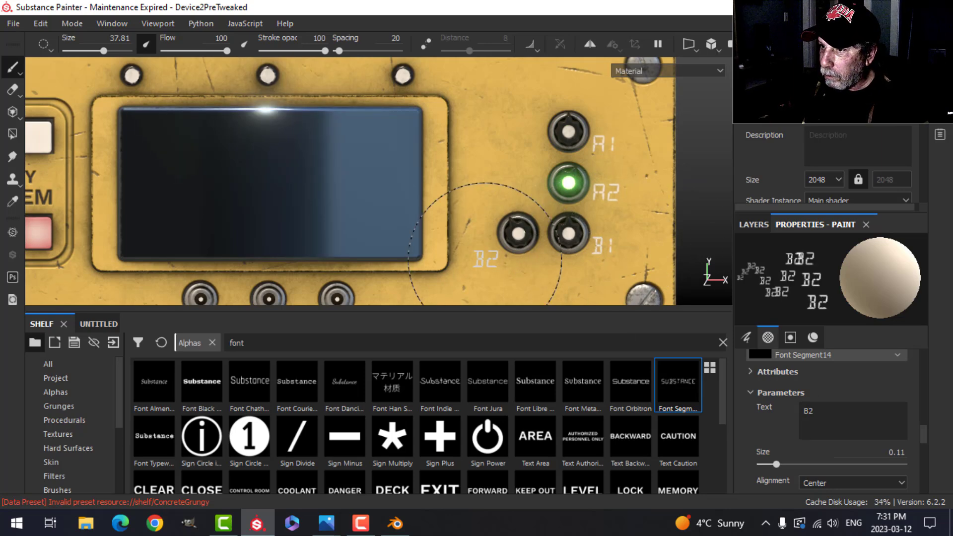
pyautogui.click(486, 257)
# Step: Stamp FORE and AFT beside the first and second small knobs above the display in straight front view
pyautogui.scroll(-4, 581, 242)
pyautogui.moveTo(545, 226)
pyautogui.keyDown('alt'); pyautogui.mouseDown()
pyautogui.moveTo(608, 230)
pyautogui.moveTo(616, 243)
pyautogui.mouseUp(); pyautogui.keyUp('alt')
pyautogui.keyDown('alt'); pyautogui.keyDown('shift'); pyautogui.moveTo(539, 251); pyautogui.dragTo(499, 249); pyautogui.keyUp('shift'); pyautogui.keyUp('alt')
pyautogui.keyDown('alt'); pyautogui.moveTo(489, 247); pyautogui.dragTo(526, 245, button='middle'); pyautogui.keyUp('alt')
pyautogui.keyDown('alt'); pyautogui.moveTo(508, 211); pyautogui.dragTo(533, 230, button='middle'); pyautogui.keyUp('alt')
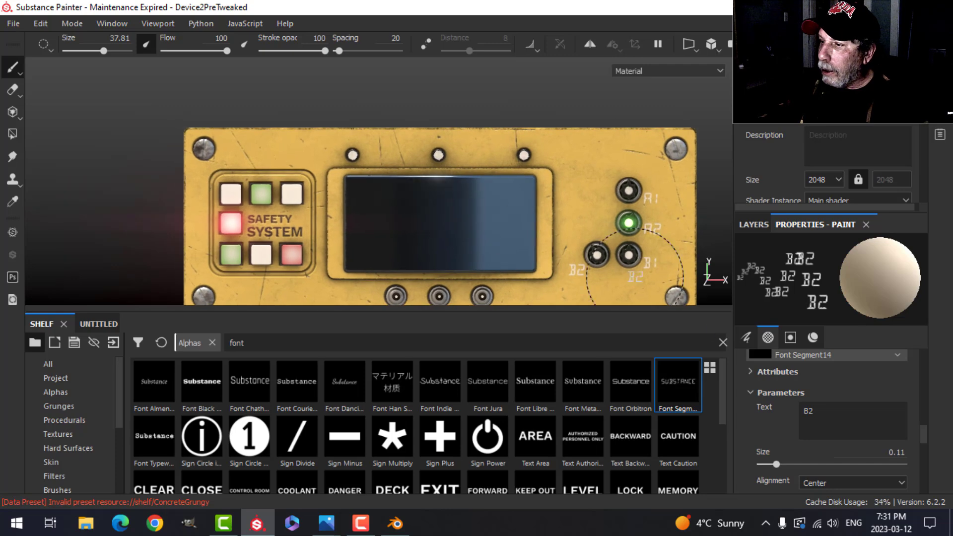
pyautogui.scroll(2, 705, 298)
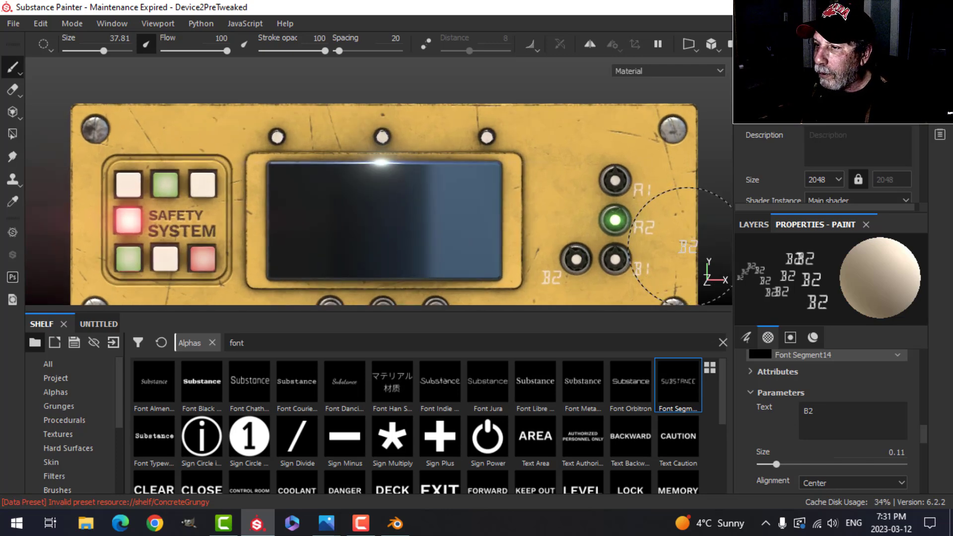
pyautogui.keyDown('alt'); pyautogui.moveTo(660, 255); pyautogui.dragTo(644, 235, button='middle'); pyautogui.keyUp('alt')
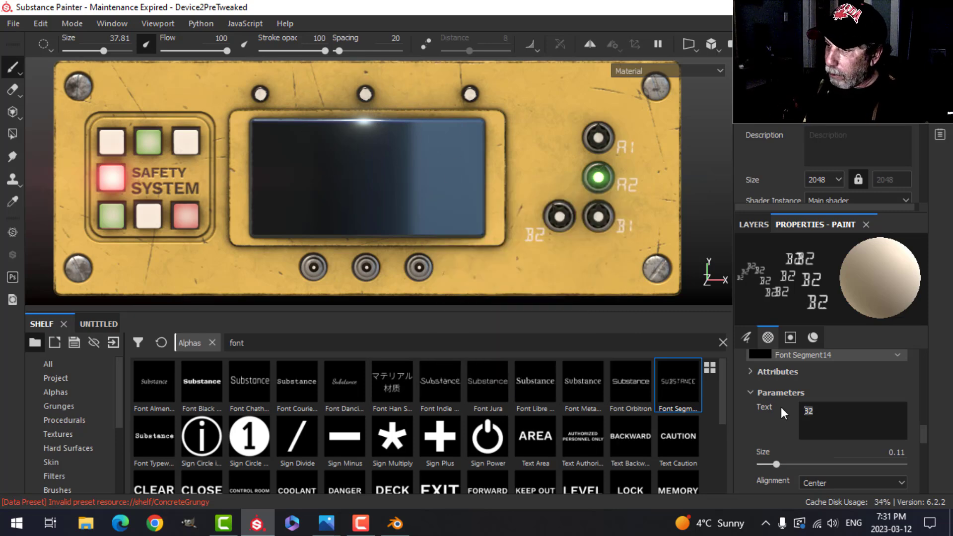
pyautogui.press('capslock')
pyautogui.write('FORE')
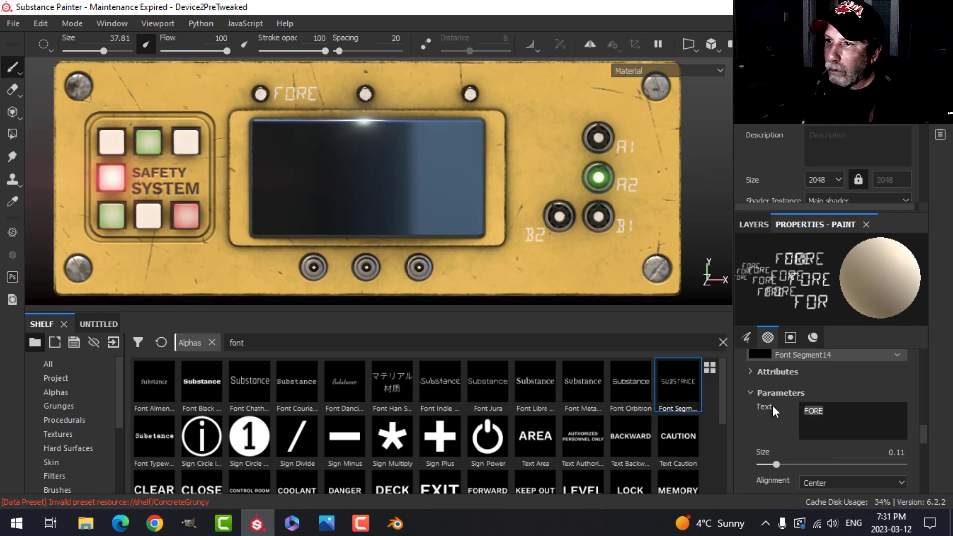
pyautogui.write('AFT')
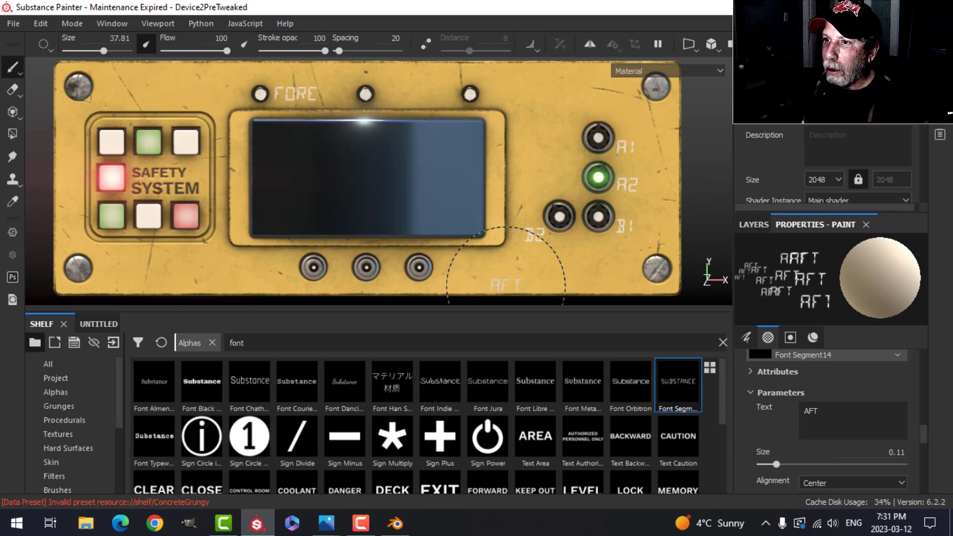
pyautogui.click(395, 94)
# Step: Stamp SIDE beside the third small knob above the display in straight front view
pyautogui.scroll(-3, 453, 159)
pyautogui.keyDown('alt'); pyautogui.moveTo(453, 160); pyautogui.dragTo(472, 177); pyautogui.keyUp('alt')
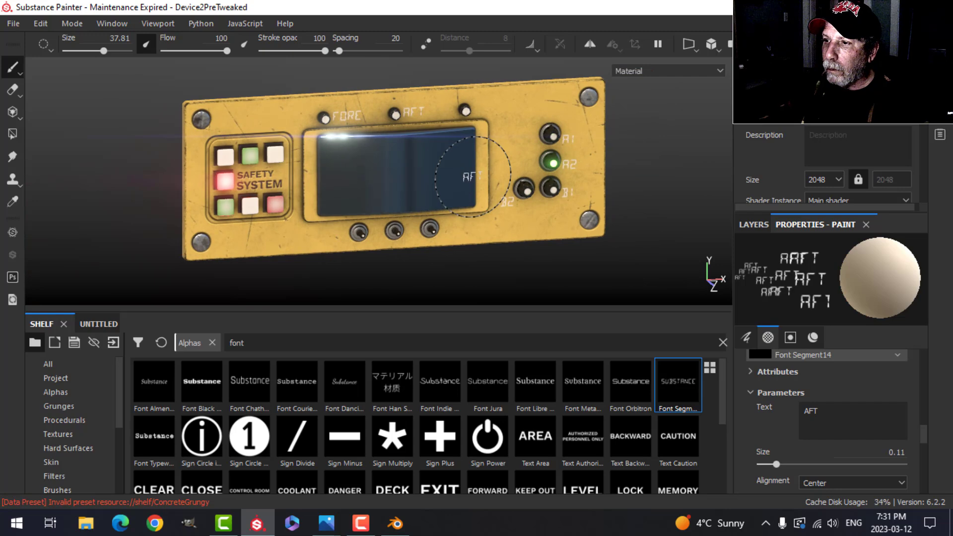
pyautogui.scroll(4, 473, 177)
pyautogui.scroll(-3, 473, 178)
pyautogui.keyDown('alt'); pyautogui.moveTo(473, 178); pyautogui.dragTo(472, 201, button='middle'); pyautogui.keyUp('alt')
pyautogui.scroll(1, 478, 200)
pyautogui.scroll(2, 478, 200)
pyautogui.write('SIDE')
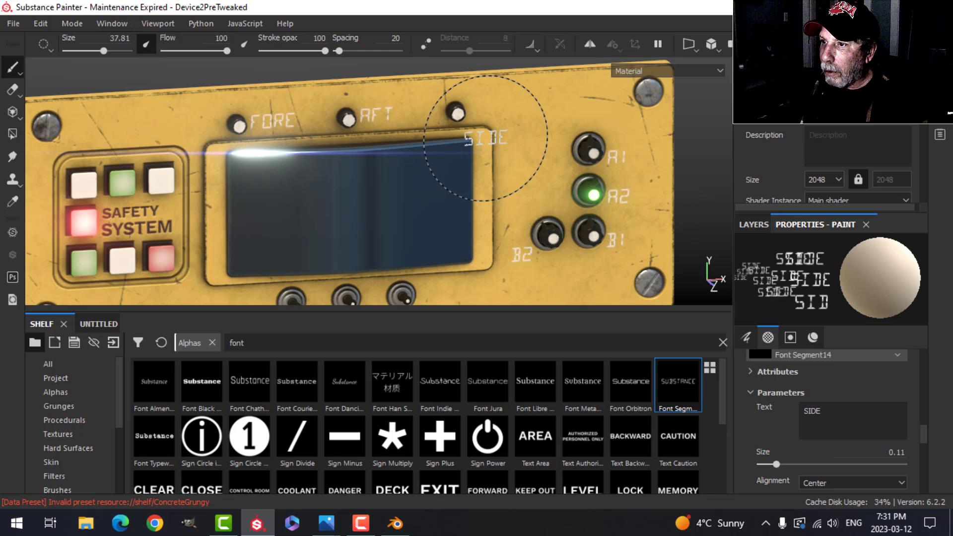
pyautogui.moveTo(484, 152)
pyautogui.keyDown('alt'); pyautogui.mouseDown()
pyautogui.moveTo(415, 143)
pyautogui.moveTo(437, 107)
pyautogui.mouseUp(); pyautogui.keyUp('alt')
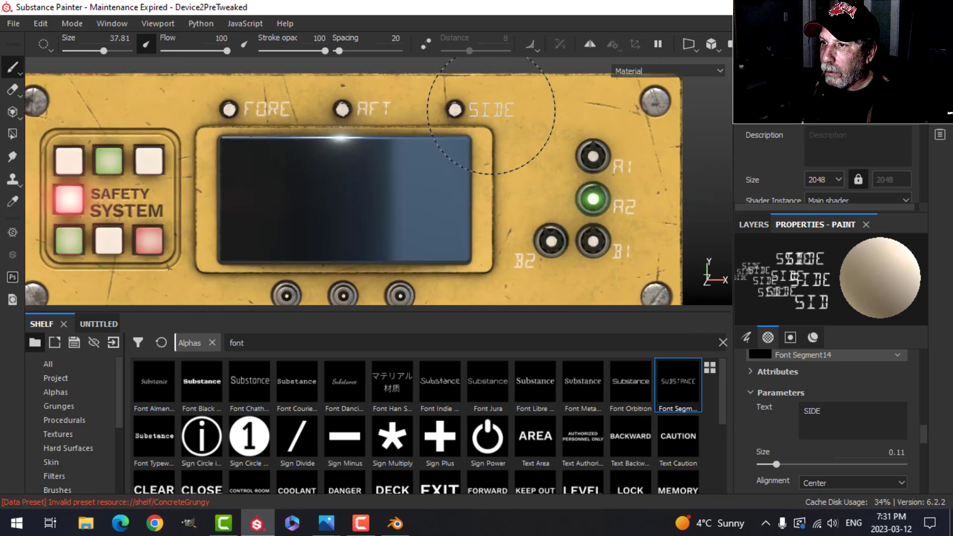
# Step: Check the white lettering from an angle and rename its paint layer TEXT
pyautogui.scroll(-4, 382, 198)
pyautogui.moveTo(362, 211)
pyautogui.keyDown('alt'); pyautogui.mouseDown()
pyautogui.moveTo(459, 198)
pyautogui.moveTo(599, 268)
pyautogui.mouseUp(); pyautogui.keyUp('alt')
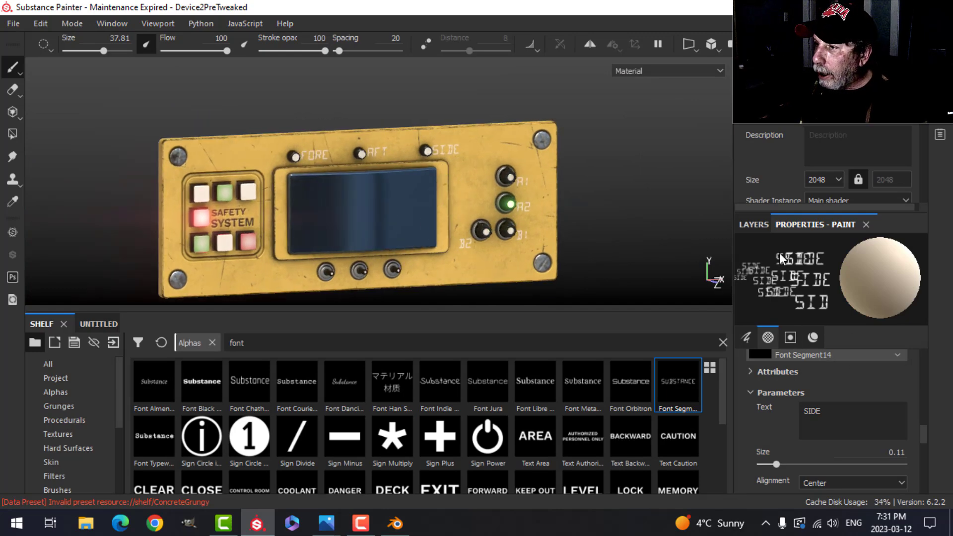
pyautogui.click(755, 225)
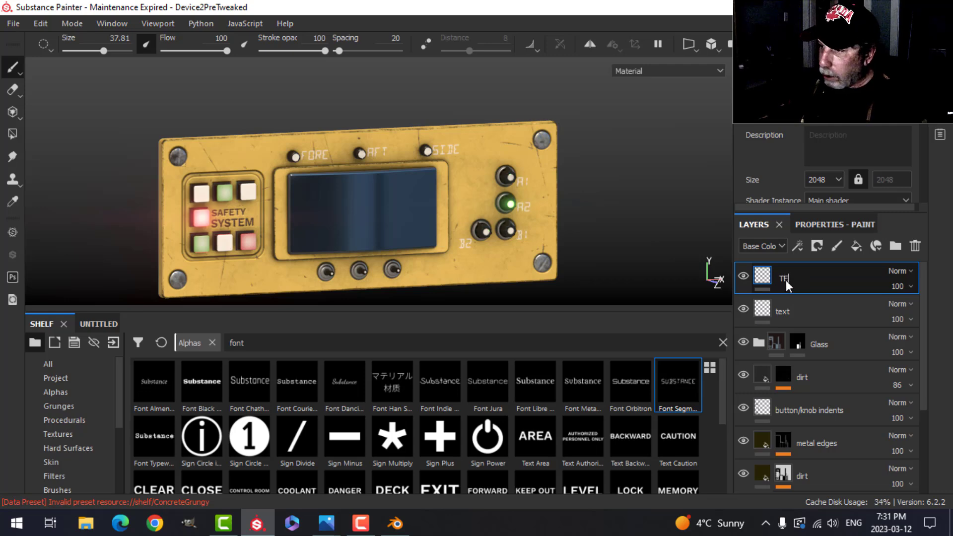
pyautogui.press('Return')
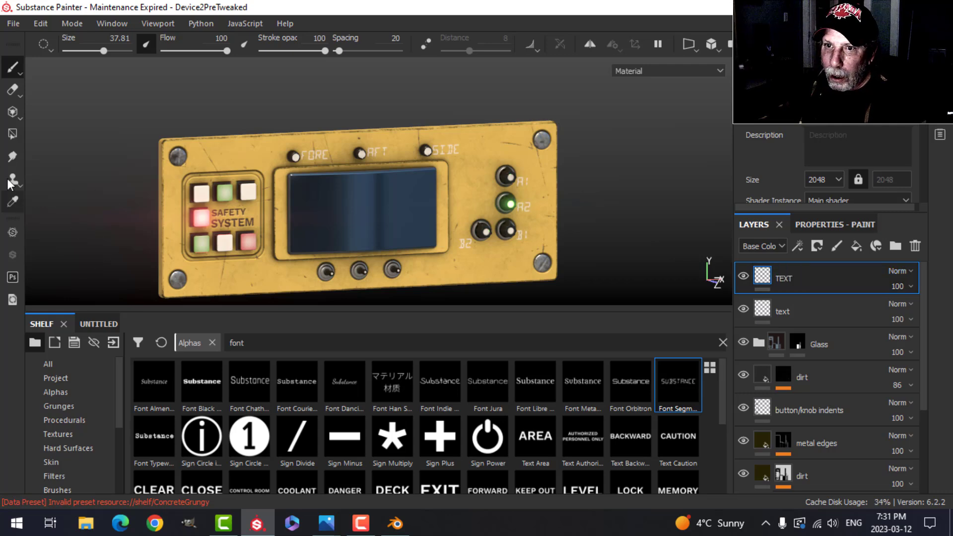
# Step: Set up the eraser with the Dirt 1 brush and a flow of 61
pyautogui.click(15, 91)
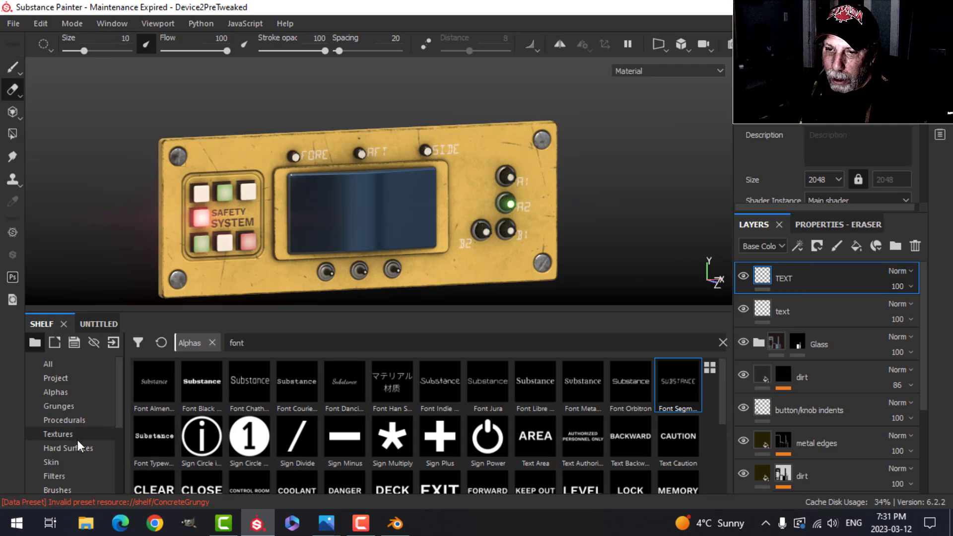
pyautogui.scroll(-1, 77, 462)
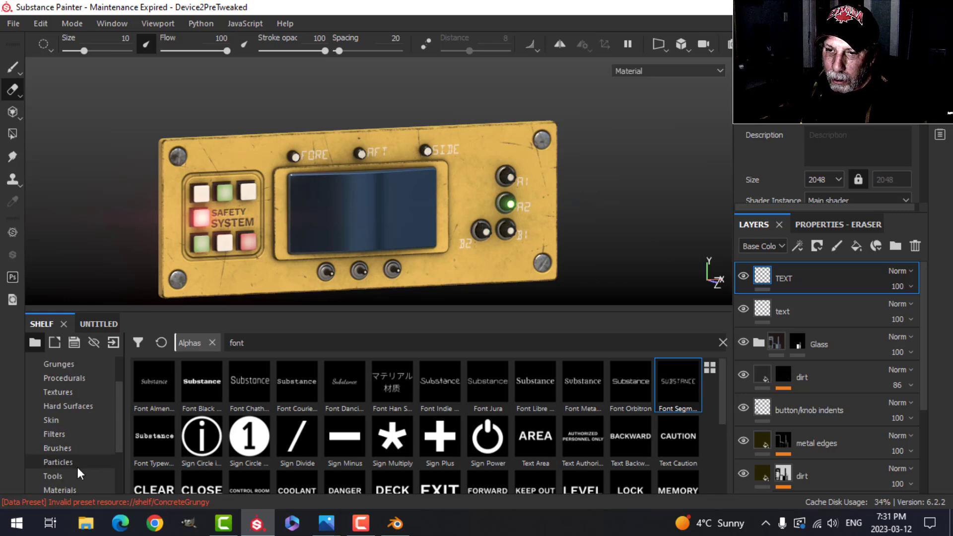
pyautogui.click(70, 447)
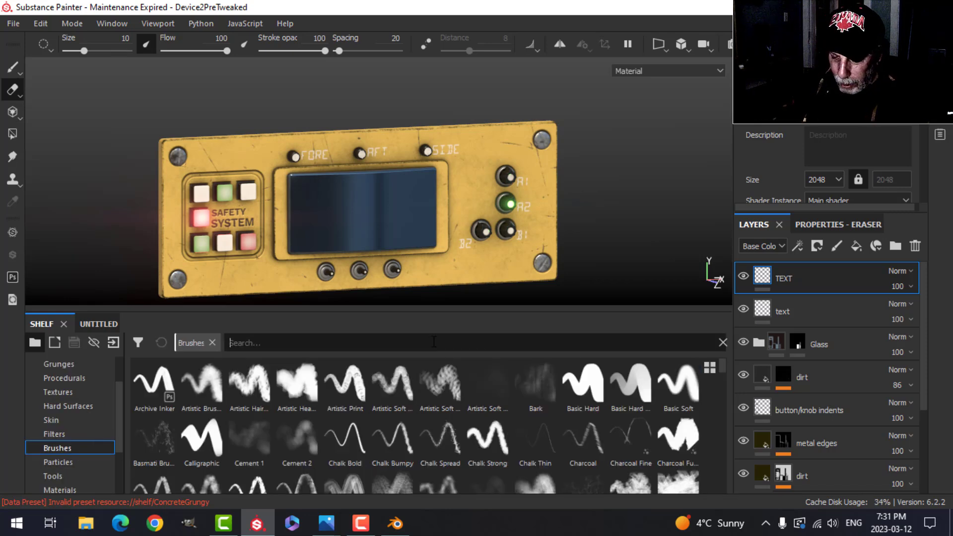
pyautogui.write('DIRT')
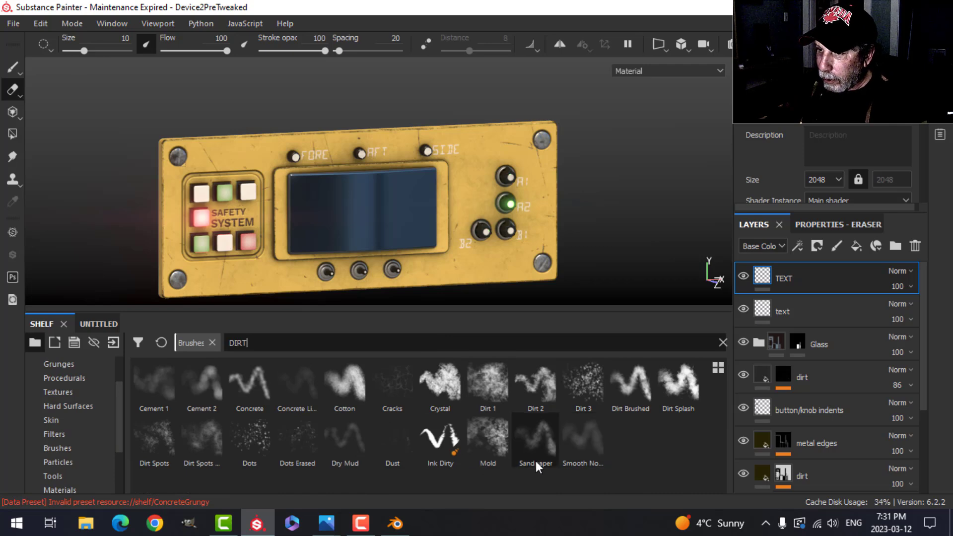
pyautogui.click(489, 386)
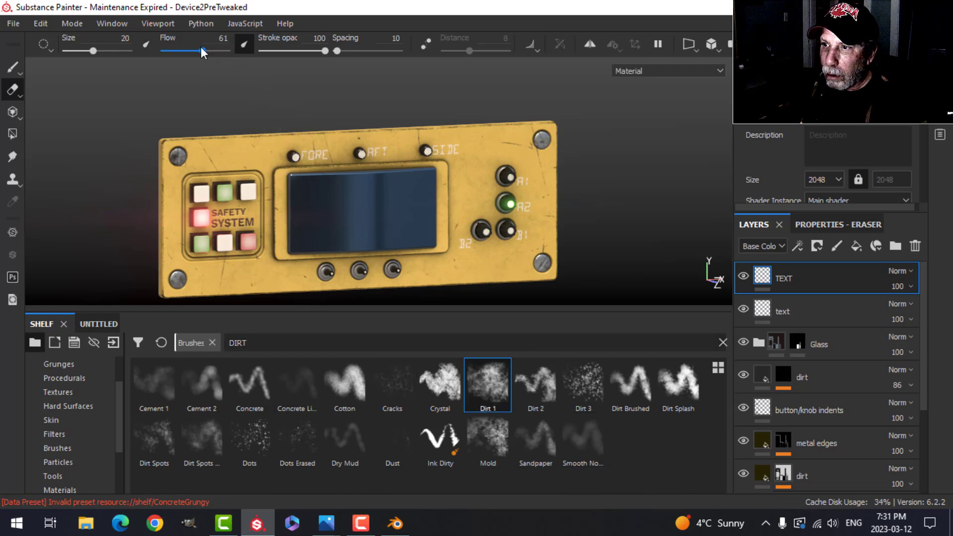
# Step: Wear away parts of the white knob labels with the dirt eraser, raising its flow to 76
pyautogui.scroll(2, 356, 143)
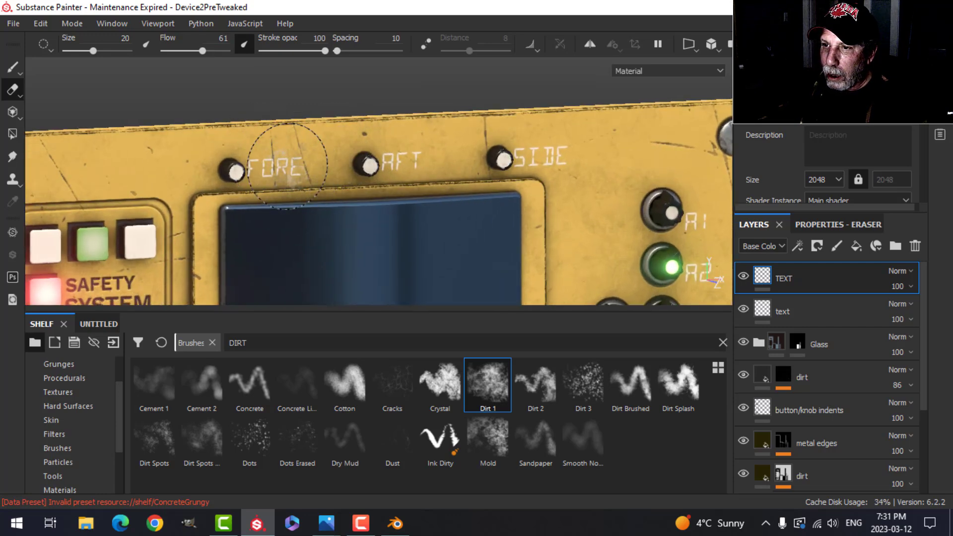
pyautogui.click(353, 154)
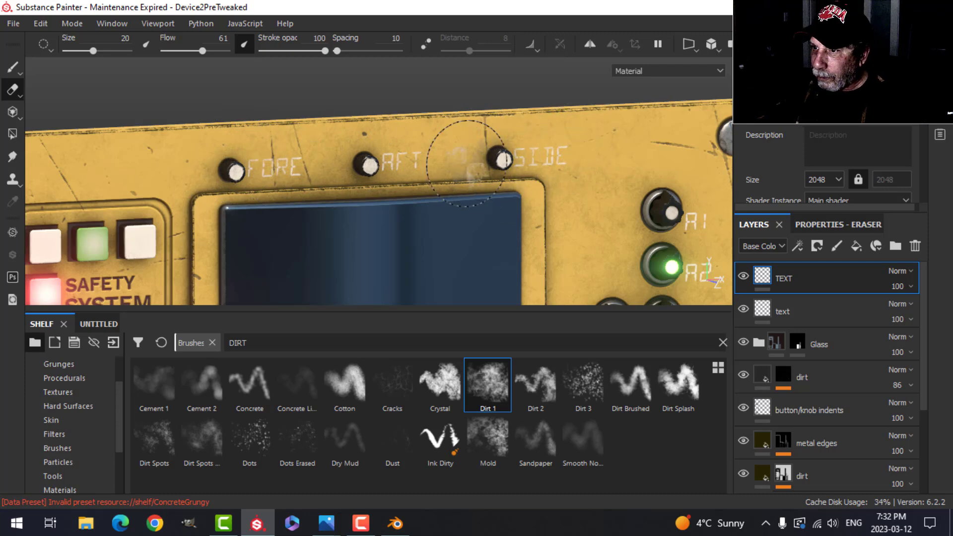
pyautogui.scroll(-2, 617, 237)
pyautogui.keyDown('alt'); pyautogui.moveTo(612, 233); pyautogui.dragTo(560, 211, button='middle'); pyautogui.keyUp('alt')
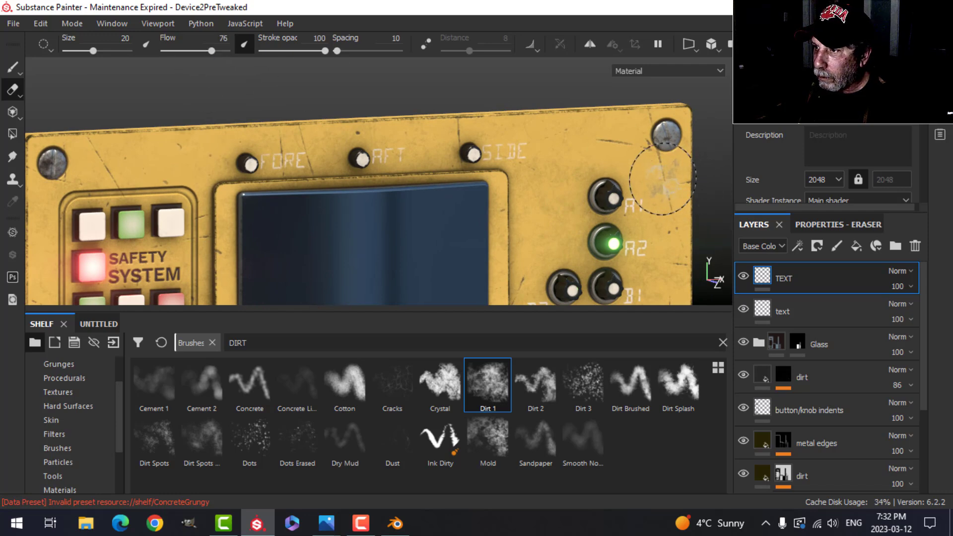
pyautogui.scroll(-1, 663, 273)
pyautogui.moveTo(663, 273); pyautogui.dragTo(603, 190, button='middle')
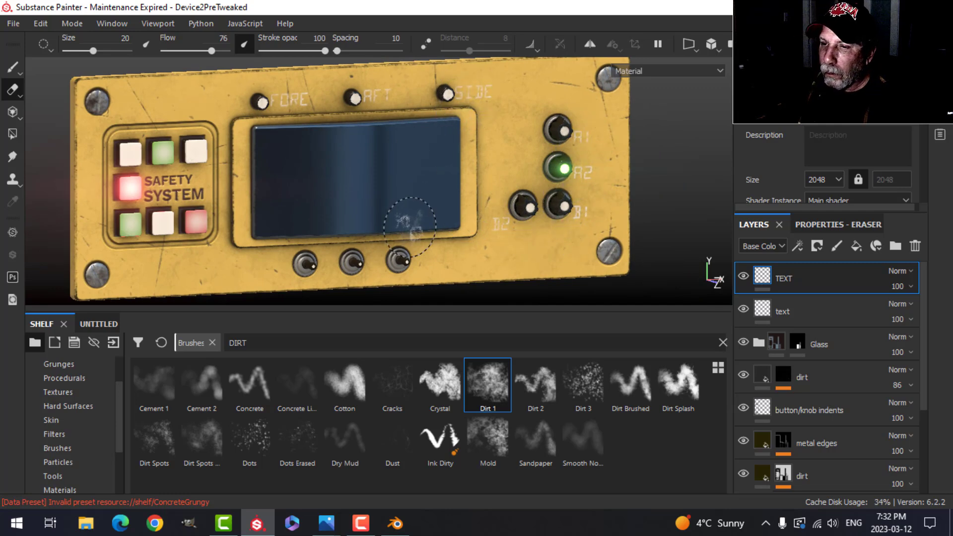
# Step: Wear the engraved SAFETY SYSTEM lettering on its text layer with the dirt eraser and return to the paint brush
pyautogui.click(825, 317)
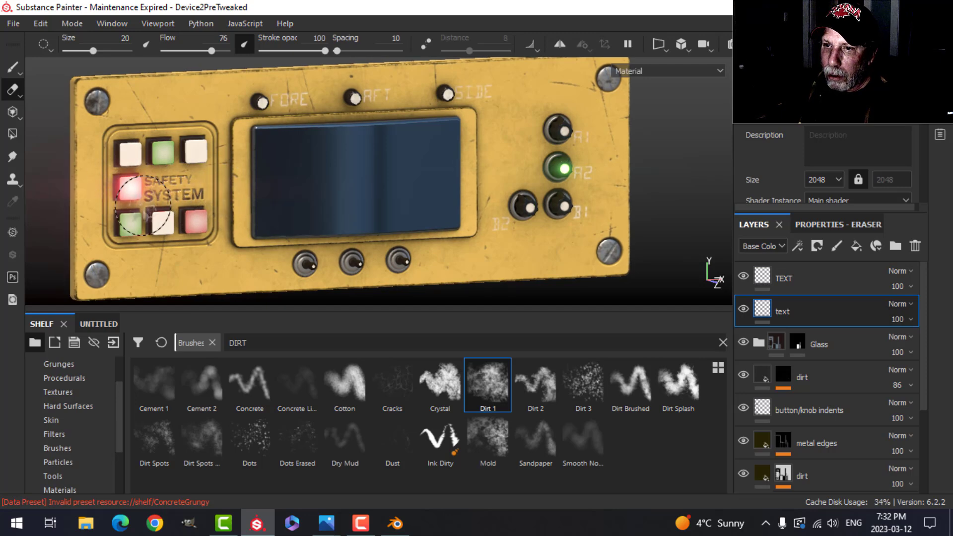
pyautogui.click(14, 71)
pyautogui.keyDown('alt'); pyautogui.moveTo(576, 171); pyautogui.dragTo(498, 162); pyautogui.keyUp('alt')
pyautogui.scroll(-3, 503, 205)
pyautogui.keyDown('alt'); pyautogui.moveTo(500, 208); pyautogui.dragTo(522, 246, button='middle'); pyautogui.keyUp('alt')
pyautogui.moveTo(514, 224)
pyautogui.keyDown('alt'); pyautogui.mouseDown()
pyautogui.moveTo(509, 204)
pyautogui.moveTo(579, 199)
pyautogui.moveTo(584, 222)
pyautogui.moveTo(557, 200)
pyautogui.moveTo(557, 227)
pyautogui.mouseUp(); pyautogui.keyUp('alt')
pyautogui.scroll(3, 582, 225)
pyautogui.keyDown('alt'); pyautogui.moveTo(556, 228); pyautogui.dragTo(543, 215, button='middle'); pyautogui.keyUp('alt')
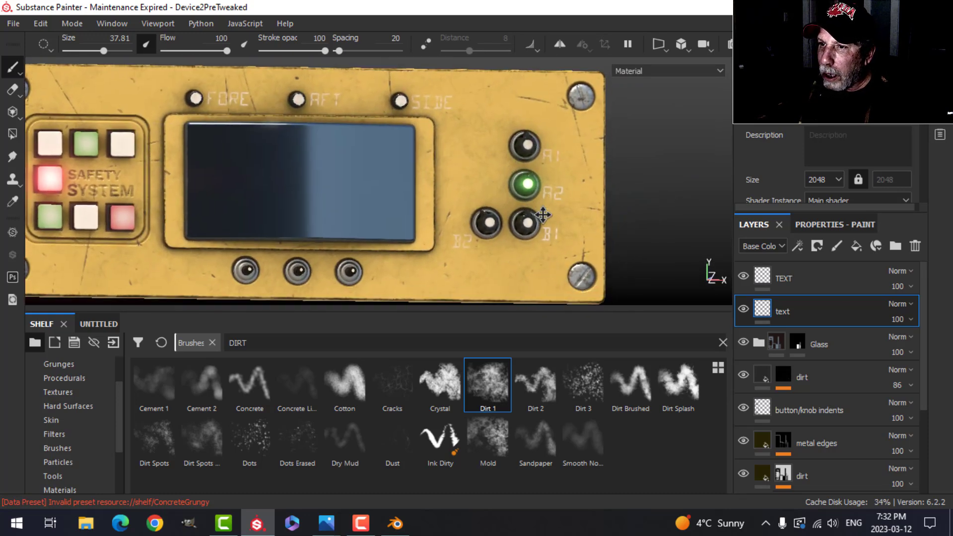
# Step: Add a black-masked fill layer above the TEXT layer, using only color and height, with the height at -0.1005
pyautogui.click(788, 278)
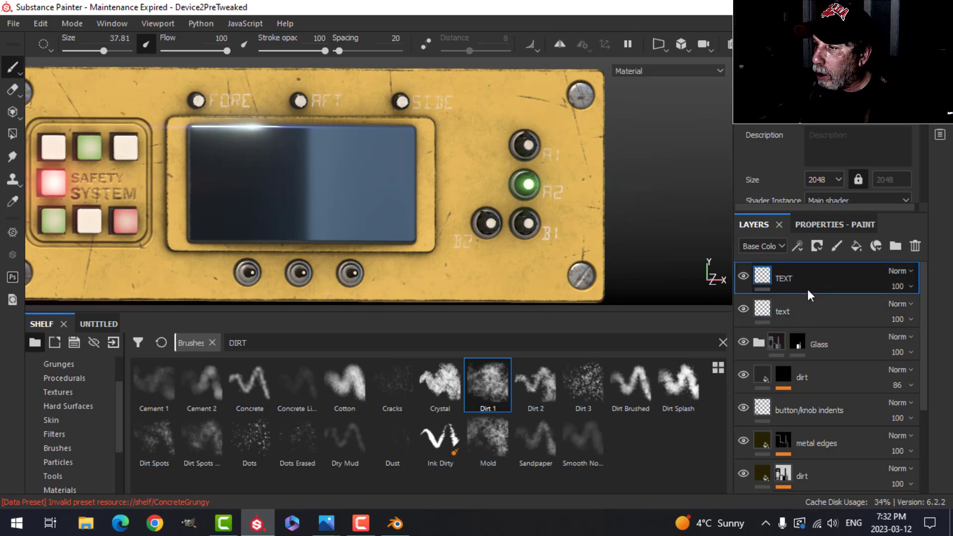
pyautogui.click(856, 245)
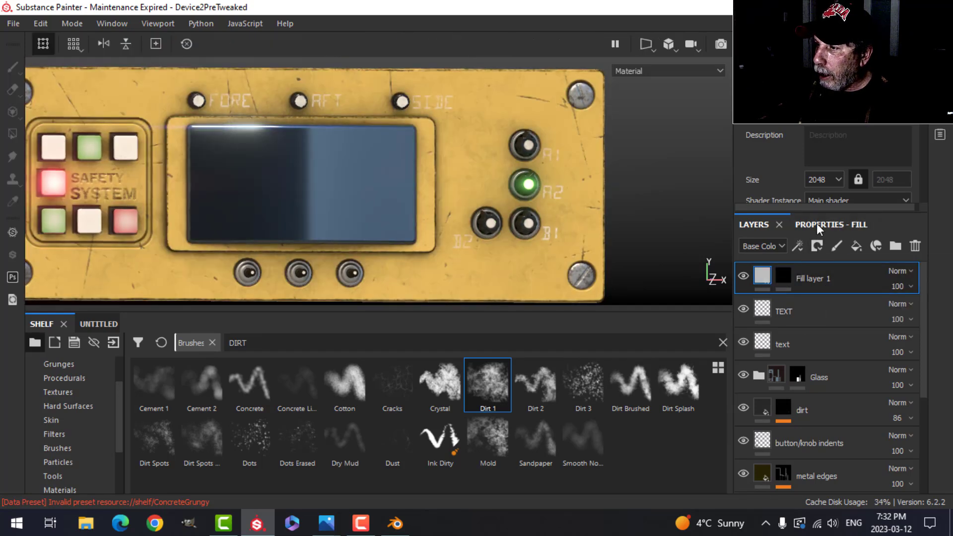
pyautogui.click(831, 225)
pyautogui.keyDown('alt'); pyautogui.click(772, 310); pyautogui.keyUp('alt')
pyautogui.click(833, 310)
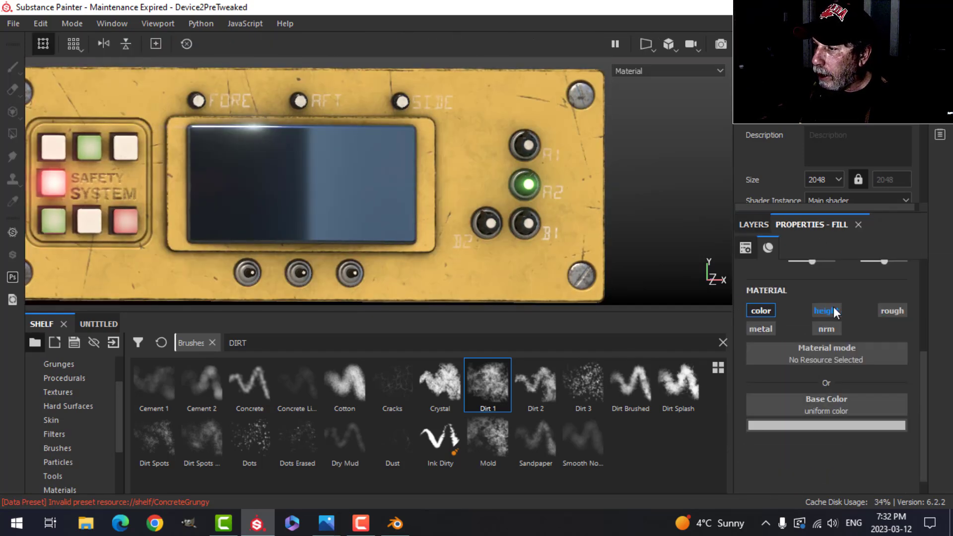
pyautogui.scroll(-1, 872, 445)
pyautogui.moveTo(823, 468); pyautogui.dragTo(813, 470)
# Step: Add a paint effect to the black mask of the new fill layer
pyautogui.click(753, 225)
pyautogui.click(782, 280)
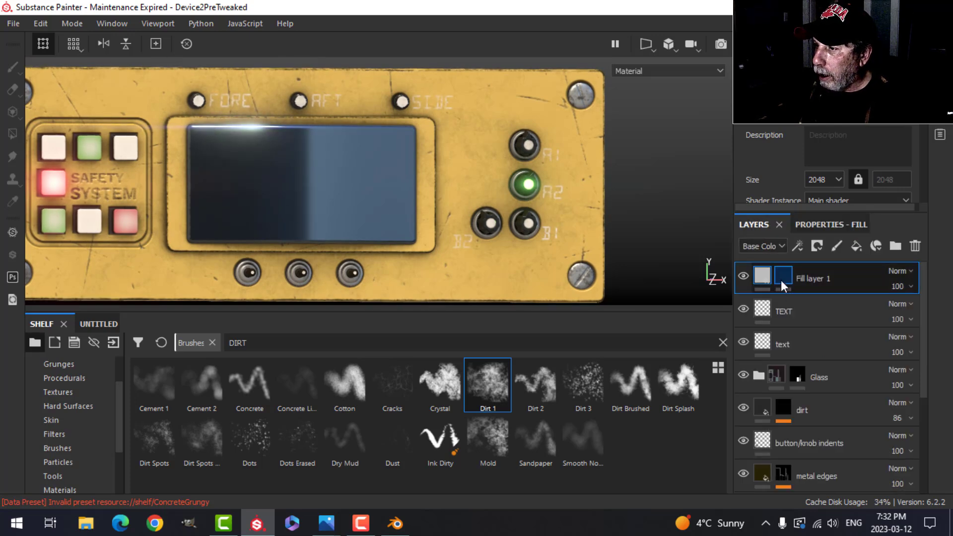
pyautogui.rightClick(782, 281)
pyautogui.click(807, 308)
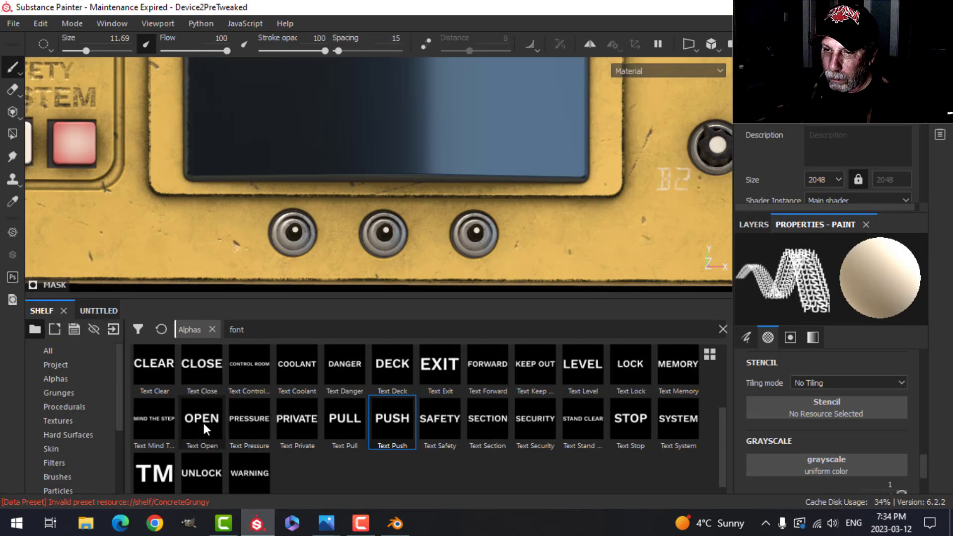
# Step: Choose the Text Open alpha and set the fill layer's base color to dark grey with a value of 0.018
pyautogui.click(203, 422)
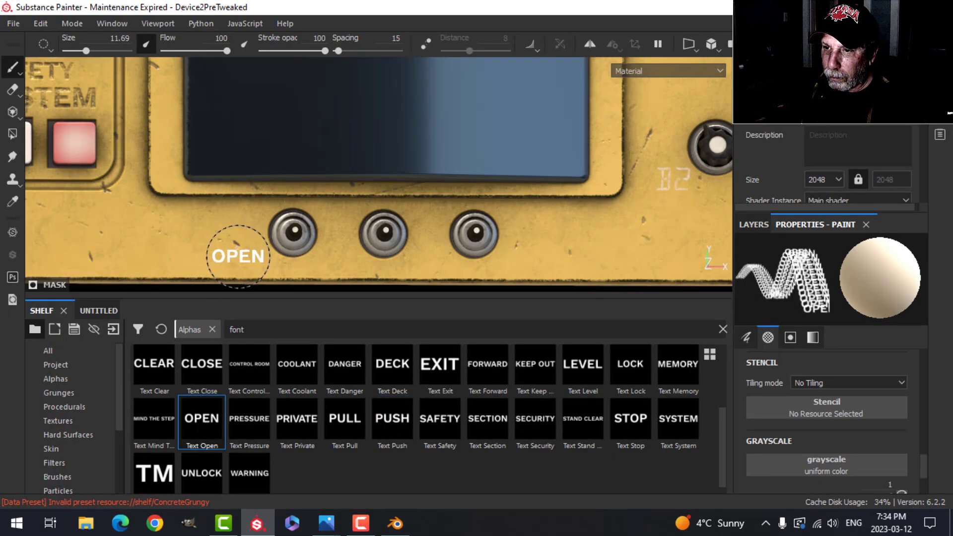
pyautogui.keyDown('shift'); pyautogui.moveTo(278, 256); pyautogui.dragTo(264, 257, button='right'); pyautogui.keyUp('shift')
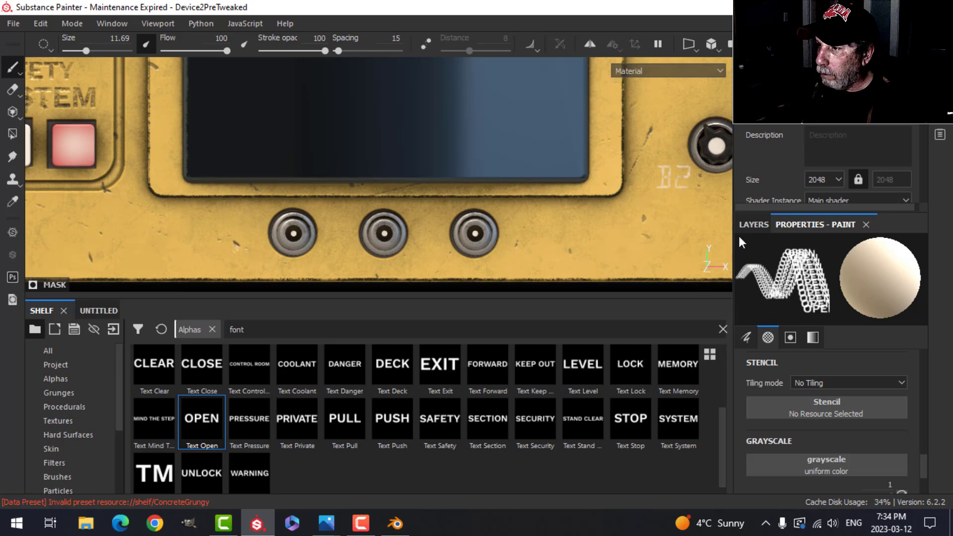
pyautogui.click(753, 225)
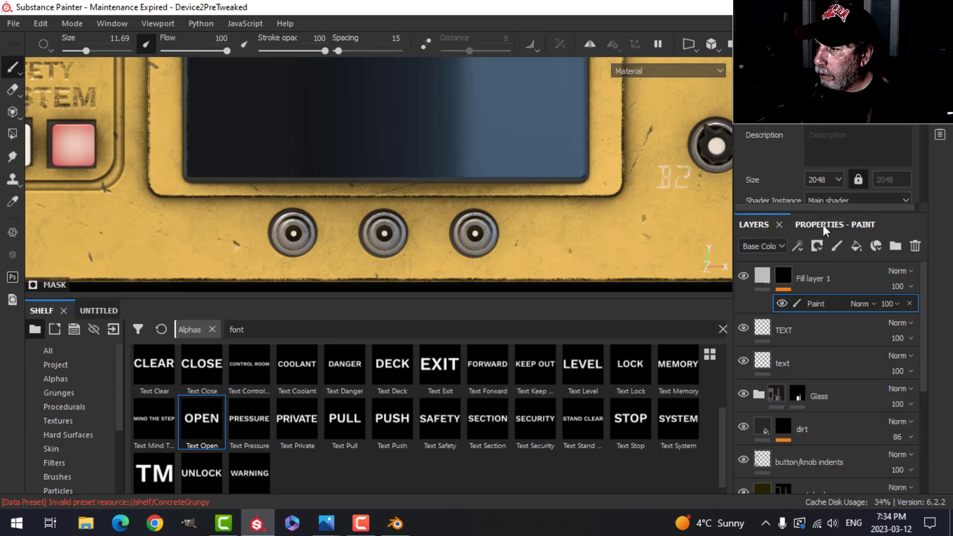
pyautogui.click(762, 276)
pyautogui.click(823, 222)
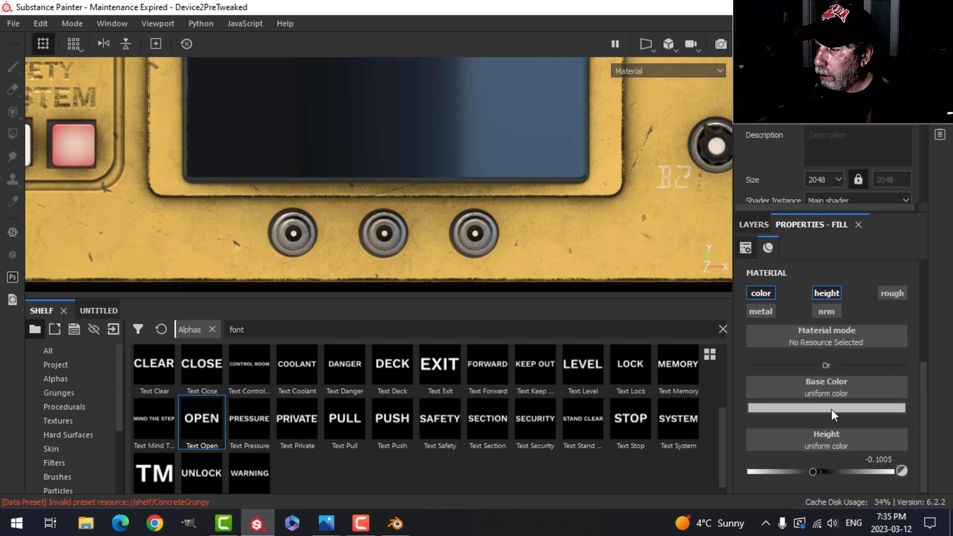
pyautogui.click(832, 410)
pyautogui.moveTo(765, 349); pyautogui.dragTo(756, 361)
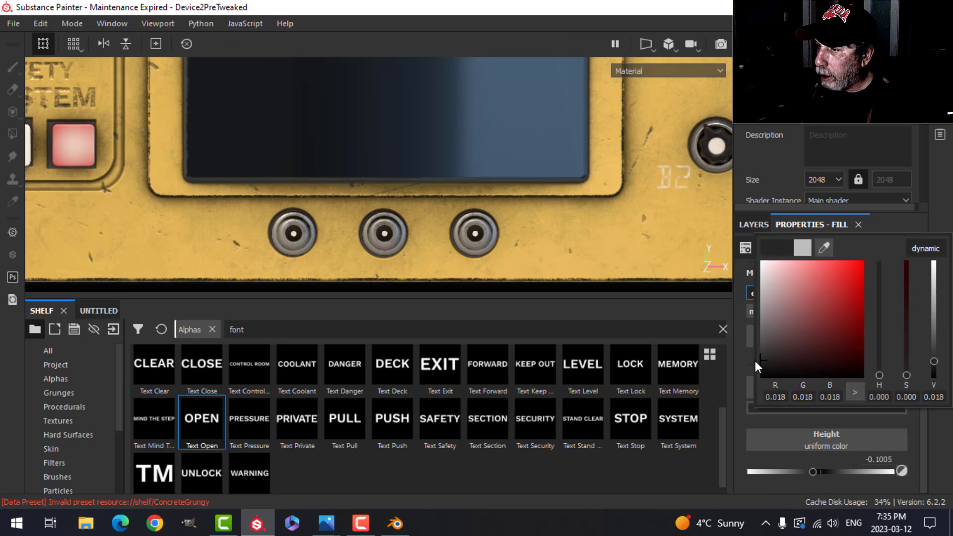
pyautogui.click(939, 216)
pyautogui.click(754, 225)
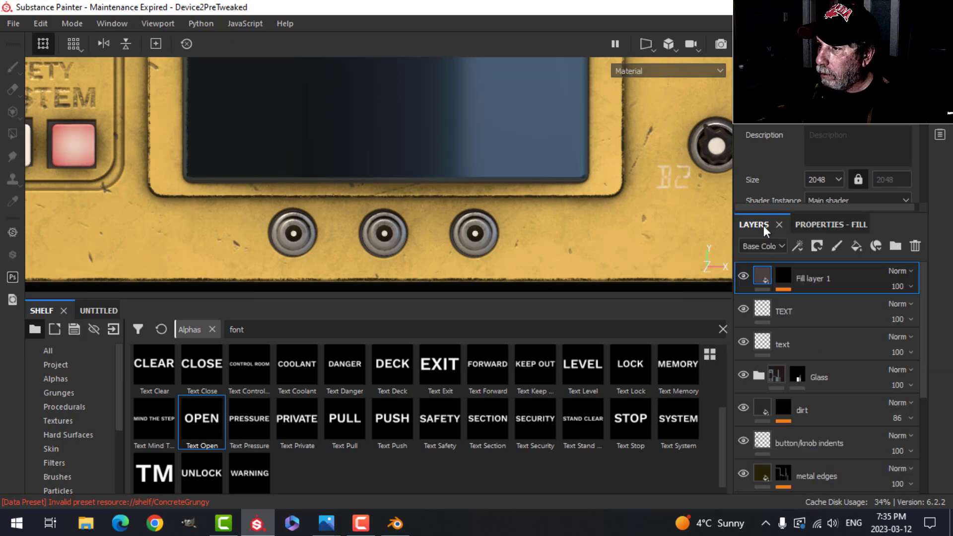
# Step: Stamp OPEN, CLOSE and CLEAR on the fill mask beside the three toggle switches at brush size 11.69
pyautogui.click(795, 296)
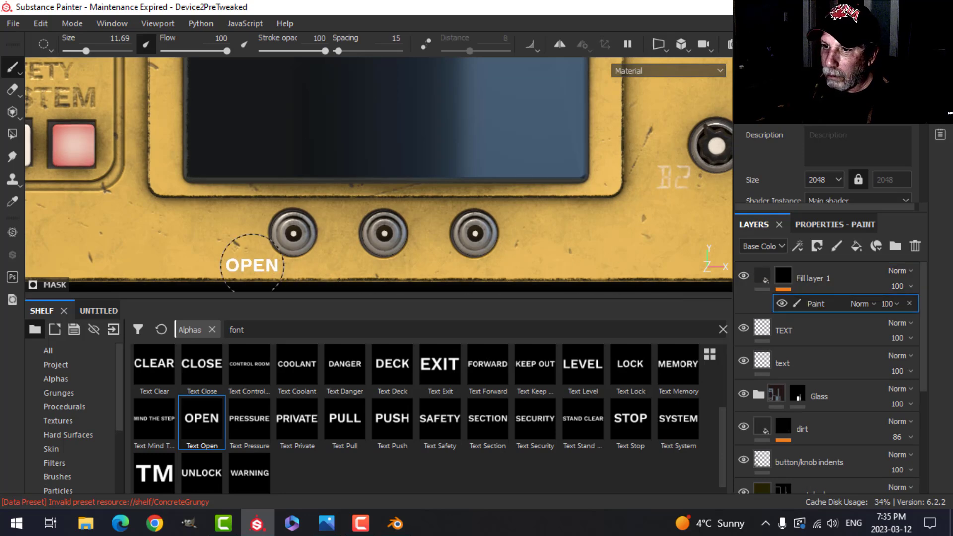
pyautogui.click(242, 258)
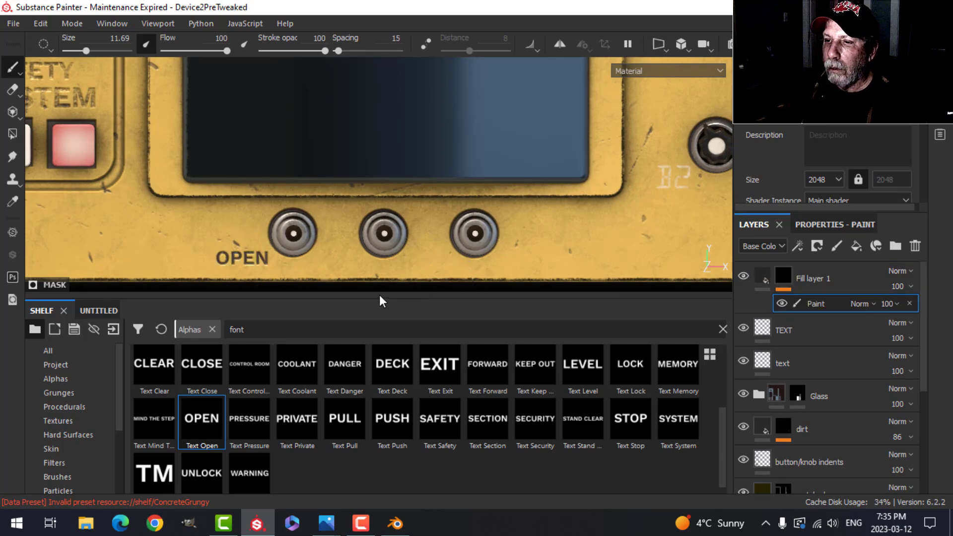
pyautogui.click(201, 369)
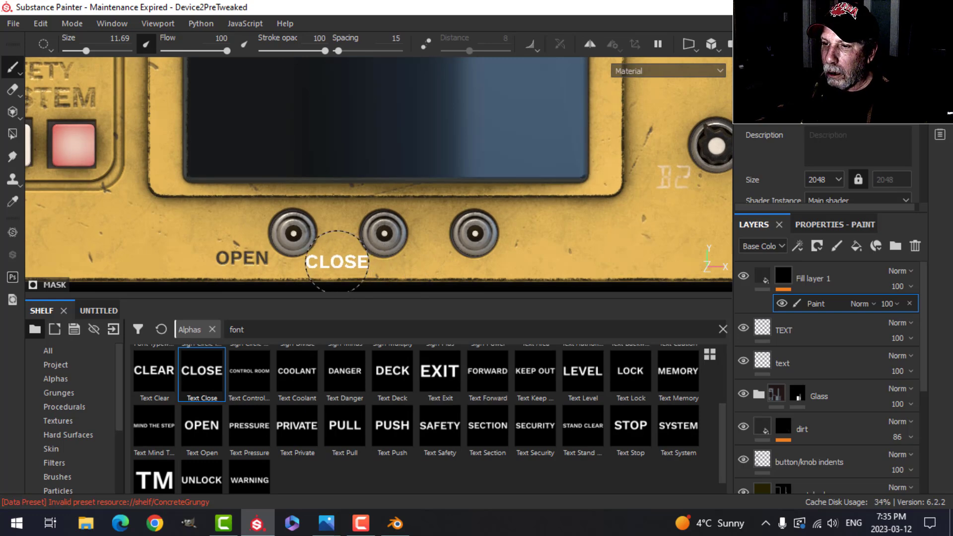
pyautogui.click(339, 262)
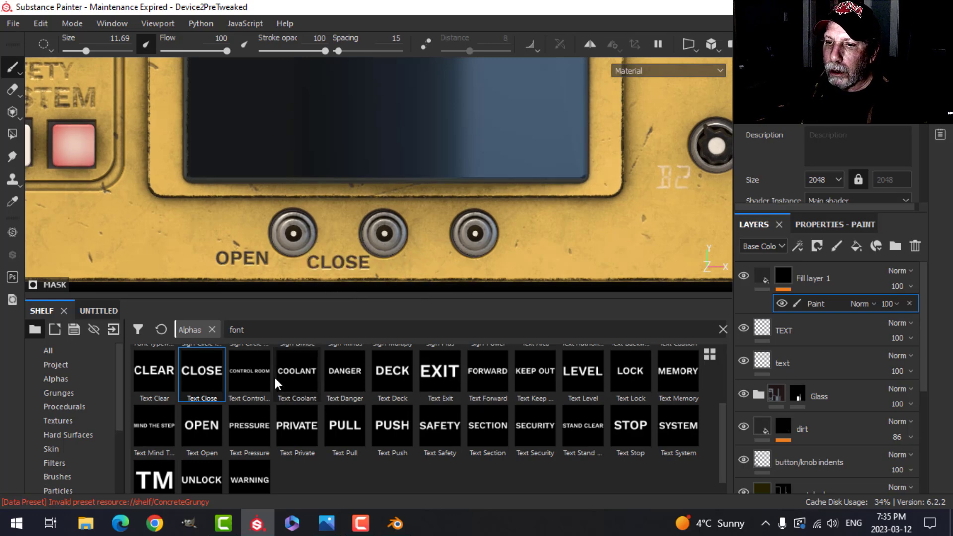
pyautogui.click(150, 392)
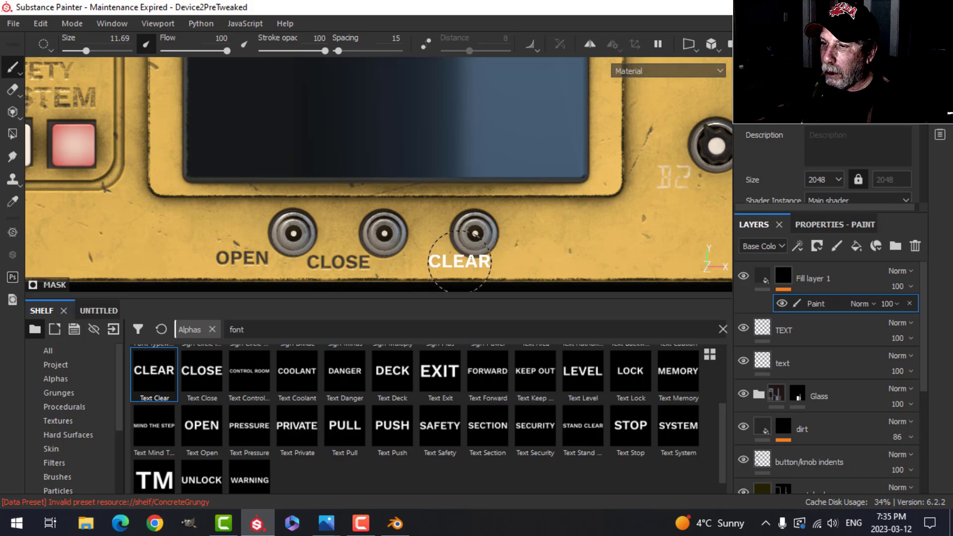
pyautogui.click(430, 262)
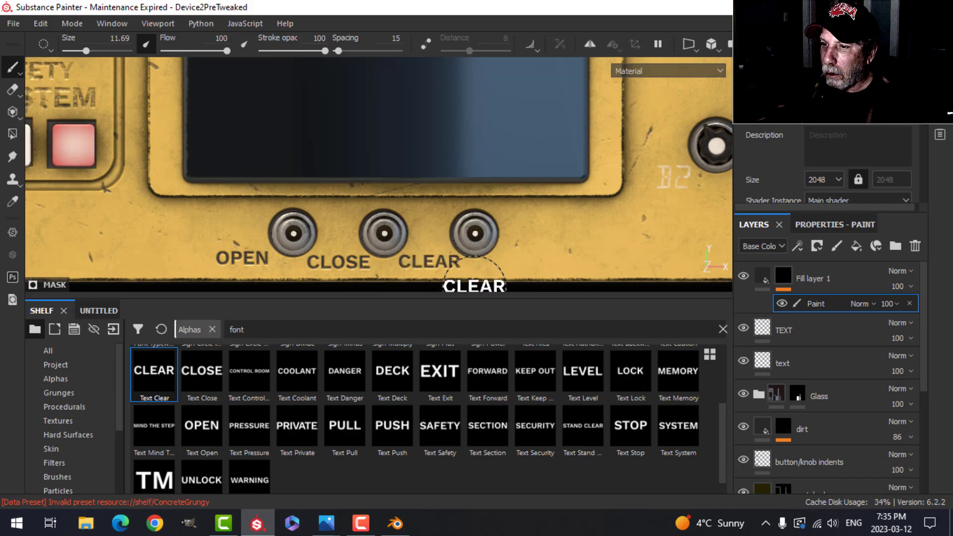
# Step: Restamp OPEN, CLOSE and CLEAR centred beneath the three toggle switches at a smaller brush size of 6.54
pyautogui.scroll(-3, 462, 278)
pyautogui.moveTo(444, 259)
pyautogui.keyDown('alt'); pyautogui.mouseDown()
pyautogui.moveTo(532, 228)
pyautogui.moveTo(556, 254)
pyautogui.moveTo(453, 248)
pyautogui.mouseUp(); pyautogui.keyUp('alt')
pyautogui.scroll(1, 498, 258)
pyautogui.keyDown('ctrl'); pyautogui.moveTo(498, 260); pyautogui.dragTo(494, 260, button='right'); pyautogui.keyUp('ctrl')
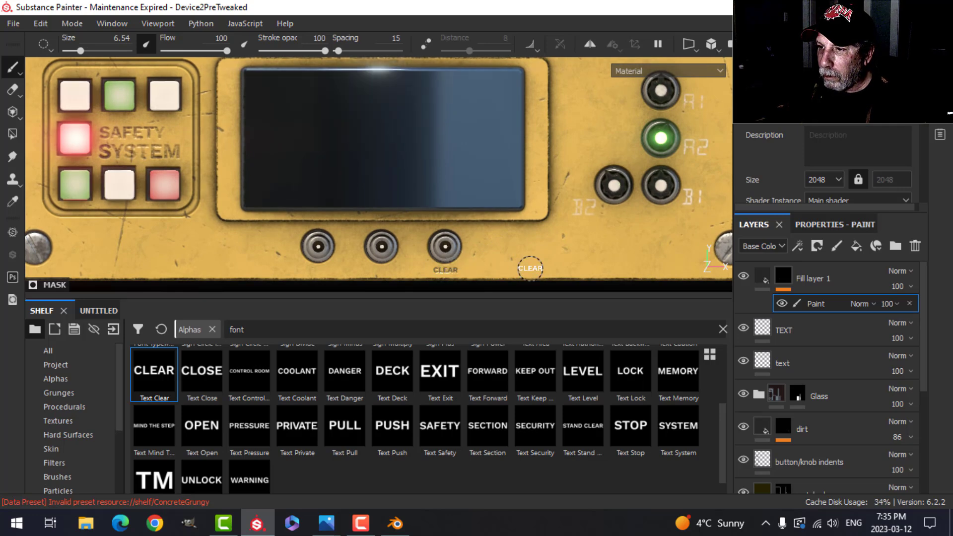
pyautogui.scroll(-3, 531, 269)
pyautogui.scroll(6, 532, 269)
pyautogui.keyDown('alt'); pyautogui.moveTo(535, 264); pyautogui.dragTo(667, 222, button='middle'); pyautogui.keyUp('alt')
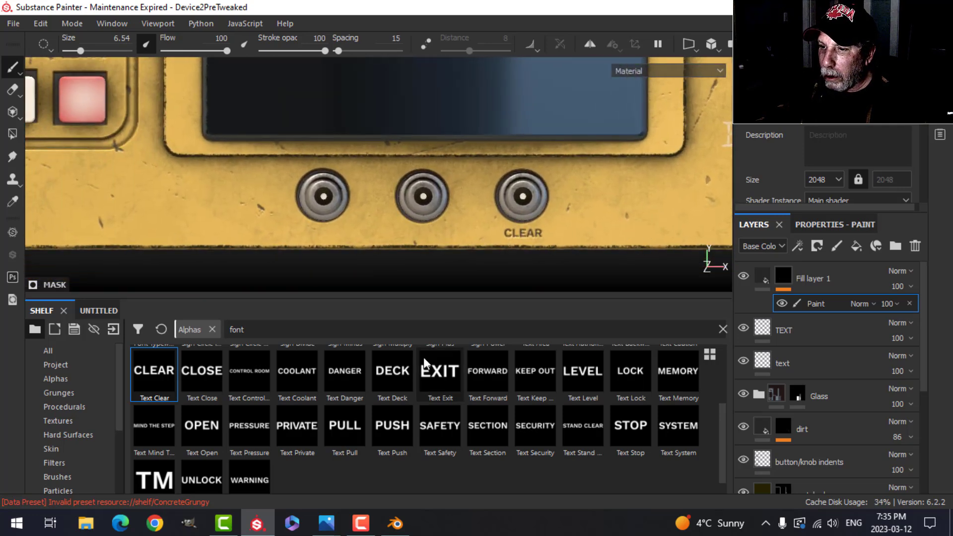
pyautogui.click(209, 385)
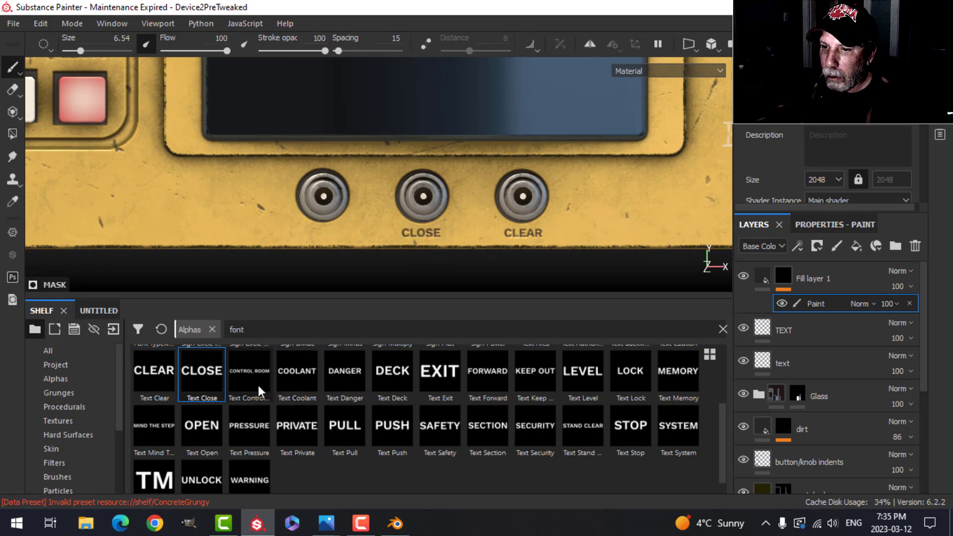
pyautogui.click(206, 426)
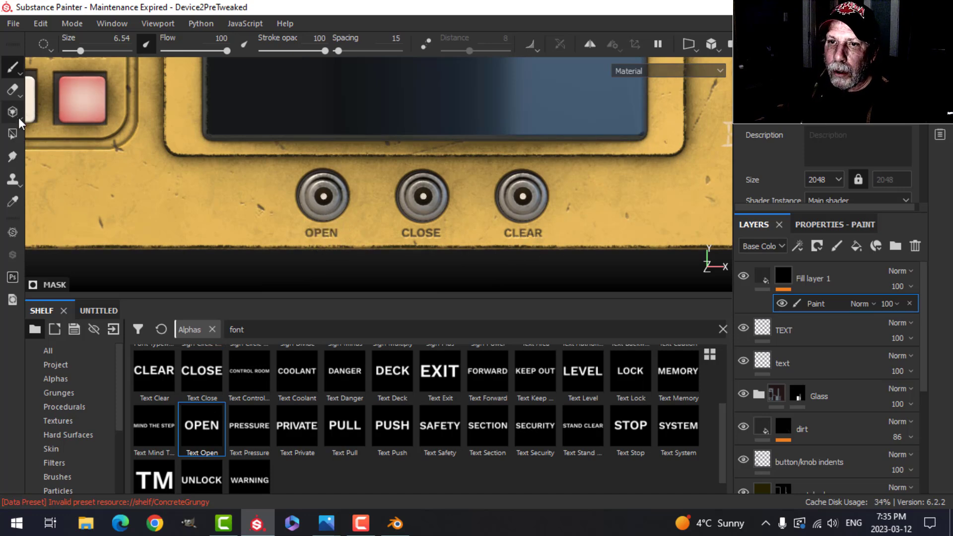
# Step: Set up the eraser with the Cotton brush, filtering the brushes for dirt
pyautogui.click(15, 90)
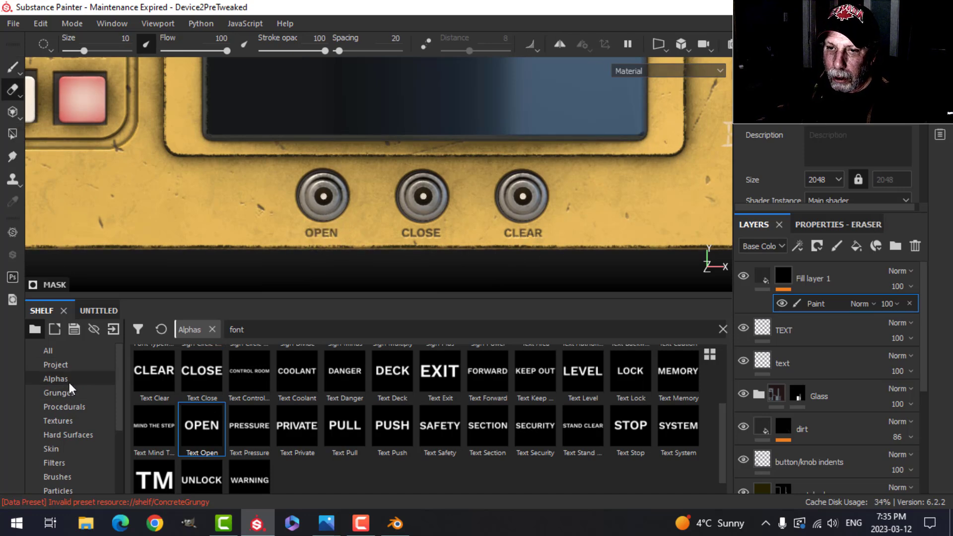
pyautogui.scroll(-3, 79, 393)
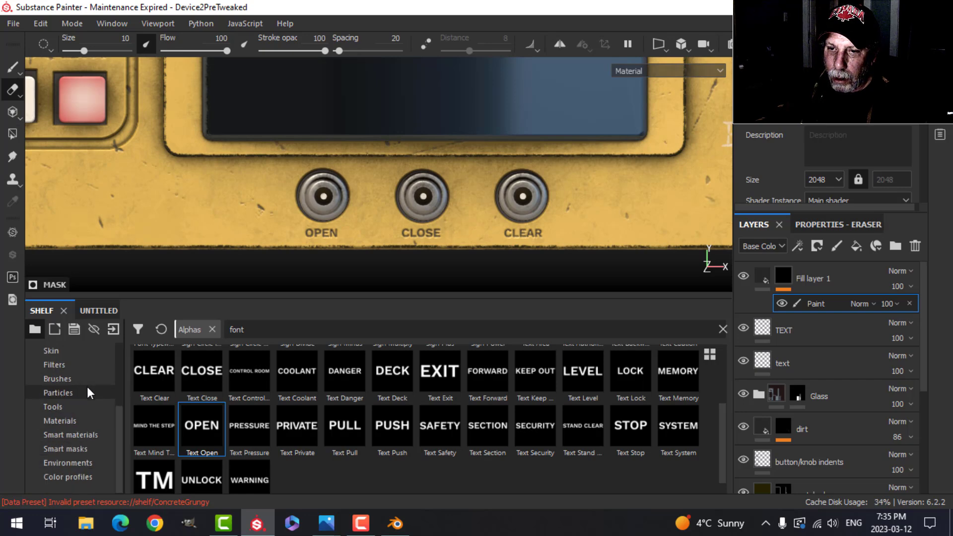
pyautogui.click(67, 380)
pyautogui.write('dirt')
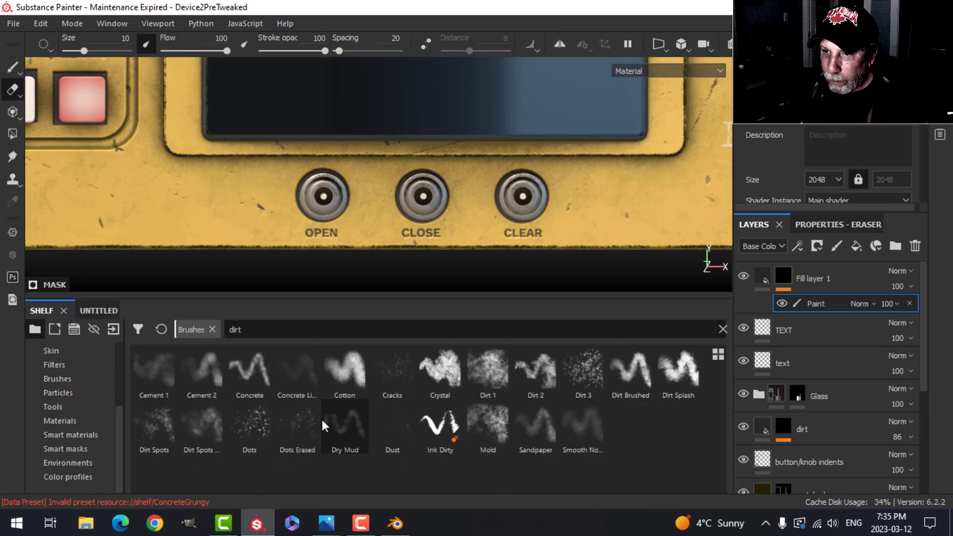
pyautogui.click(158, 370)
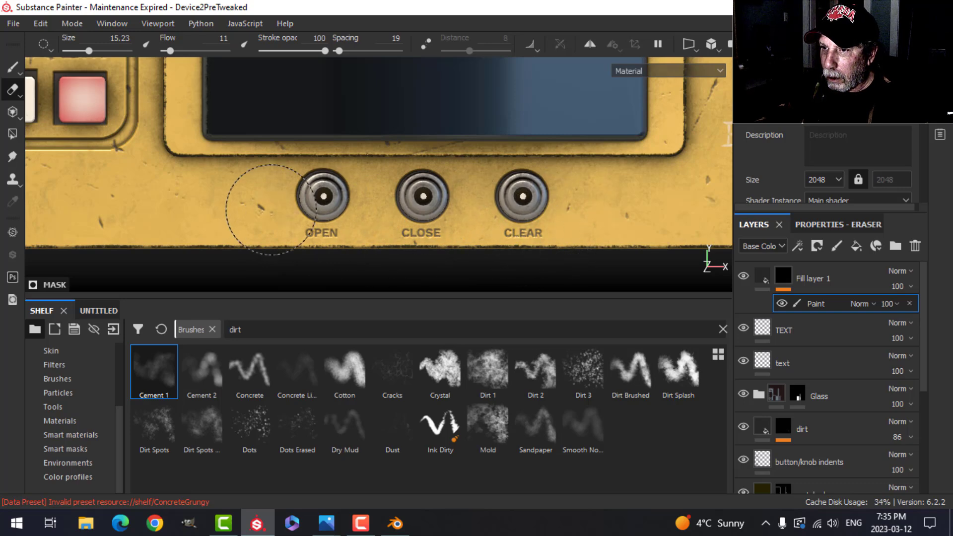
pyautogui.click(345, 372)
# Step: Wear away parts of the OPEN, CLOSE and CLEAR labels with the Cotton eraser
pyautogui.moveTo(319, 255); pyautogui.dragTo(366, 263)
pyautogui.moveTo(286, 231); pyautogui.dragTo(314, 232)
pyautogui.moveTo(384, 253)
pyautogui.mouseDown()
pyautogui.moveTo(405, 228)
pyautogui.moveTo(506, 251)
pyautogui.moveTo(546, 226)
pyautogui.mouseUp()
# Step: Examine the worn toggle switch labels and the whole panel from several angles
pyautogui.scroll(-3, 215, 213)
pyautogui.keyDown('alt'); pyautogui.moveTo(245, 233); pyautogui.dragTo(345, 253, button='middle'); pyautogui.keyUp('alt')
pyautogui.keyDown('alt'); pyautogui.moveTo(344, 253); pyautogui.dragTo(494, 230); pyautogui.keyUp('alt')
pyautogui.scroll(-3, 560, 226)
pyautogui.keyDown('alt'); pyautogui.moveTo(567, 216); pyautogui.dragTo(490, 246, button='middle'); pyautogui.keyUp('alt')
pyautogui.scroll(1, 465, 238)
pyautogui.keyDown('alt'); pyautogui.moveTo(489, 247); pyautogui.dragTo(490, 241); pyautogui.keyUp('alt')
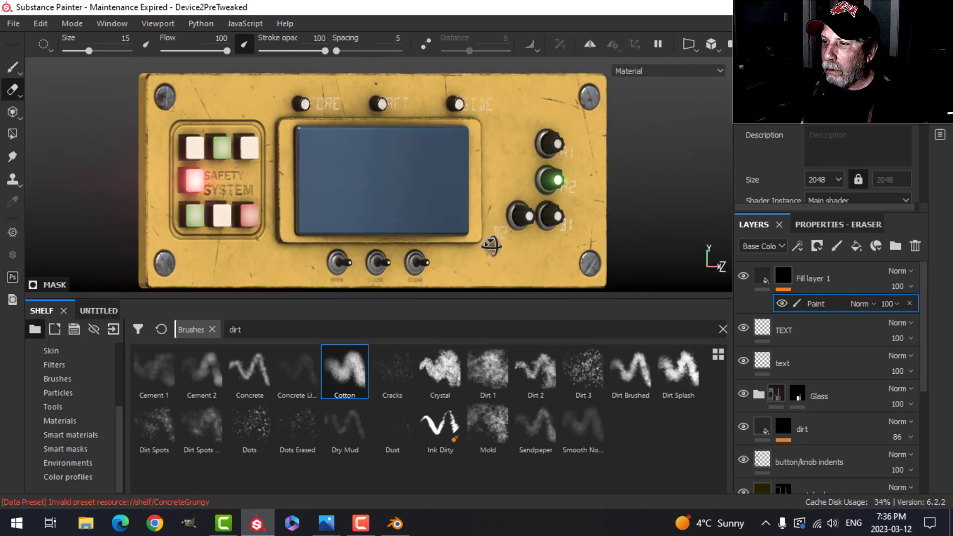
pyautogui.scroll(3, 556, 288)
pyautogui.keyDown('alt'); pyautogui.moveTo(560, 278); pyautogui.dragTo(526, 272); pyautogui.keyUp('alt')
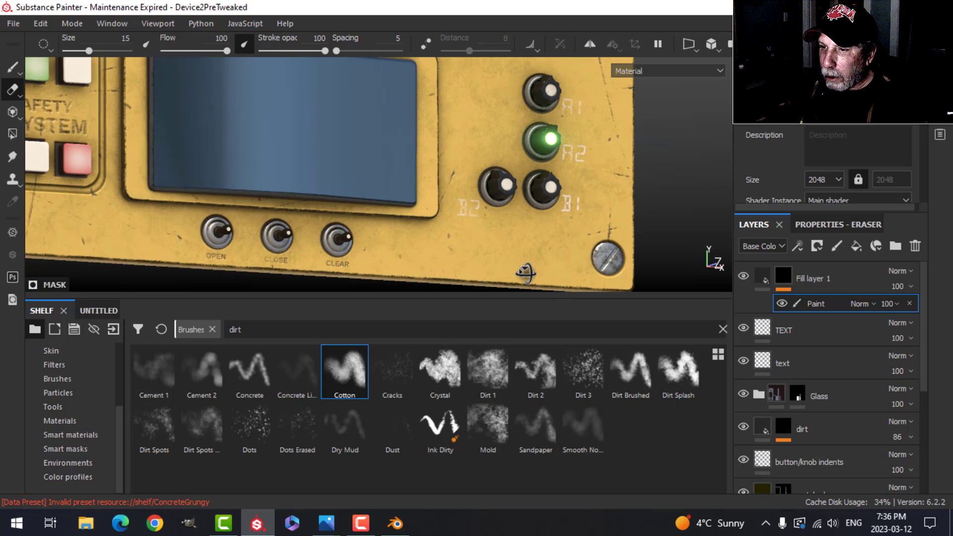
pyautogui.keyDown('alt'); pyautogui.moveTo(562, 276); pyautogui.dragTo(574, 255, button='middle'); pyautogui.keyUp('alt')
pyautogui.keyDown('alt'); pyautogui.moveTo(575, 255); pyautogui.dragTo(592, 263); pyautogui.keyUp('alt')
# Step: Set the base color of the toggle label fill layer to light grey with a value of 0.693
pyautogui.click(777, 272)
pyautogui.click(817, 406)
pyautogui.moveTo(765, 295); pyautogui.dragTo(762, 272)
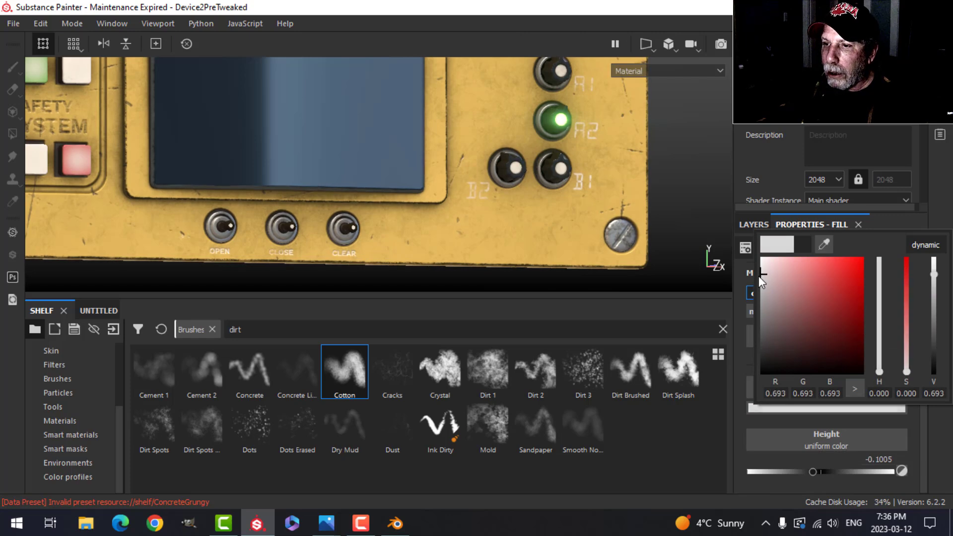
pyautogui.keyDown('alt'); pyautogui.moveTo(398, 213); pyautogui.dragTo(463, 200); pyautogui.keyUp('alt')
pyautogui.scroll(3, 459, 187)
pyautogui.keyDown('alt'); pyautogui.moveTo(462, 201); pyautogui.dragTo(481, 192, button='middle'); pyautogui.keyUp('alt')
pyautogui.scroll(-3, 472, 212)
pyautogui.keyDown('alt'); pyautogui.moveTo(481, 192); pyautogui.dragTo(506, 182); pyautogui.keyUp('alt')
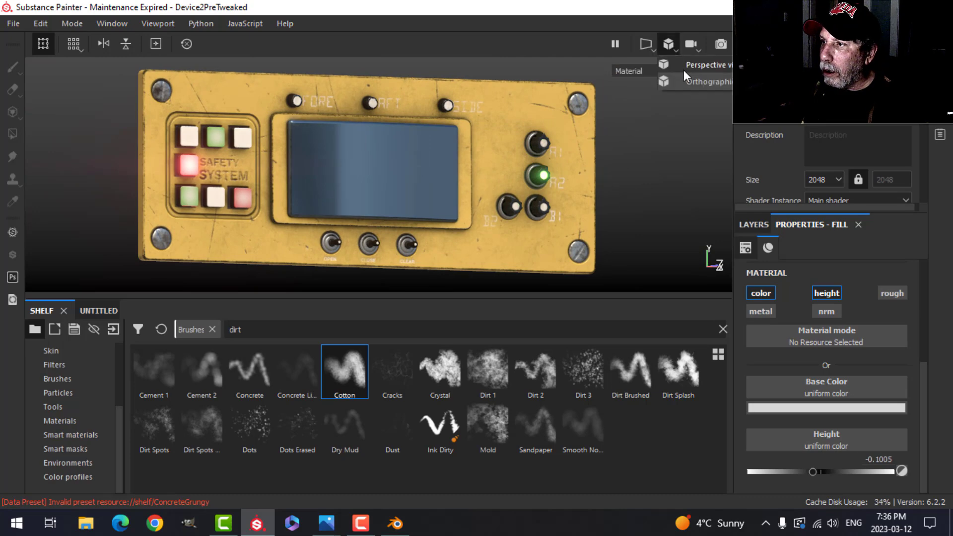
# Step: Switch the viewport to perspective view and hide the surrounding panels to show the device larger
pyautogui.click(684, 70)
pyautogui.scroll(5, 520, 179)
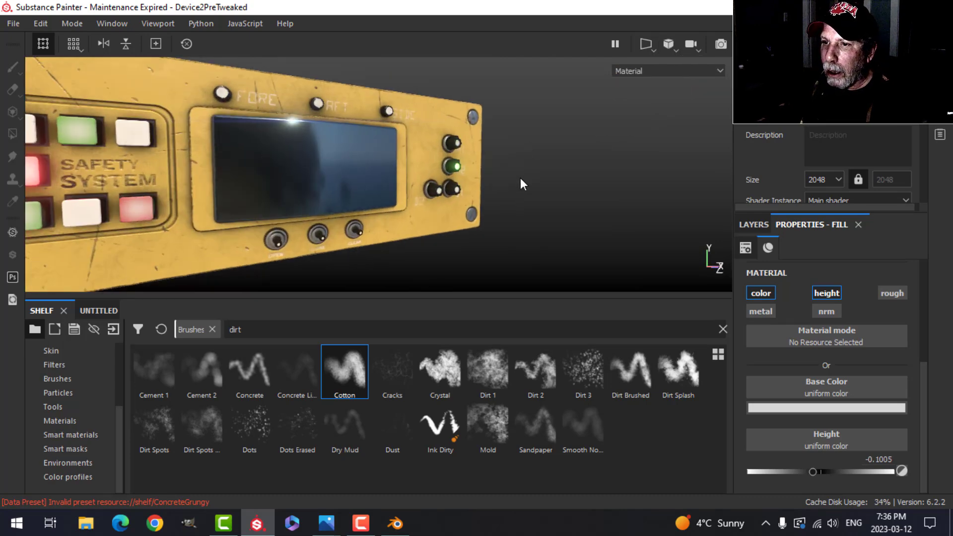
pyautogui.scroll(-3, 520, 178)
pyautogui.press('Tab')
pyautogui.keyDown('alt'); pyautogui.moveTo(621, 200); pyautogui.dragTo(609, 238); pyautogui.keyUp('alt')
pyautogui.keyDown('alt'); pyautogui.moveTo(609, 237); pyautogui.dragTo(631, 195, button='middle'); pyautogui.keyUp('alt')
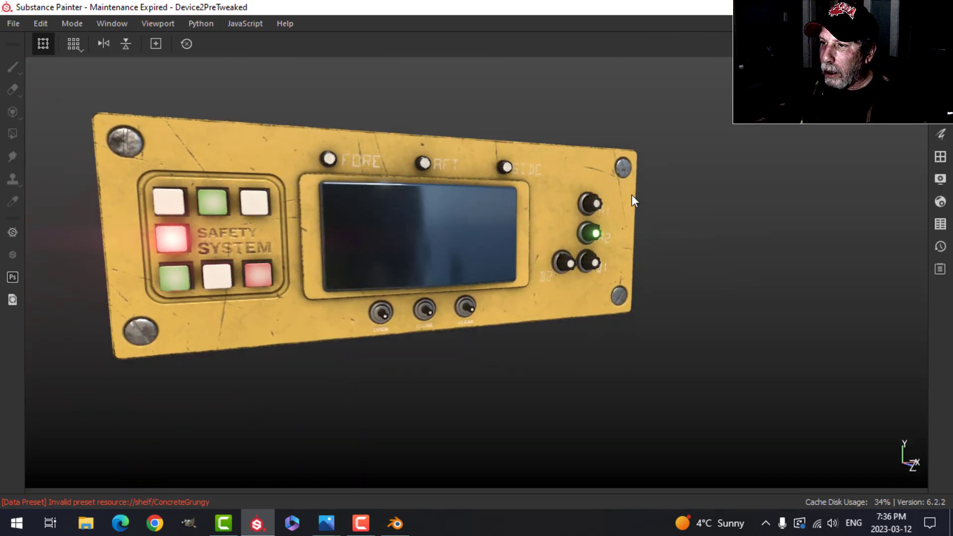
# Step: Examine the finished device from several angles in the enlarged perspective view
pyautogui.press('Tab')
pyautogui.press('Tab')
pyautogui.keyDown('alt'); pyautogui.moveTo(561, 240); pyautogui.dragTo(774, 253); pyautogui.keyUp('alt')
pyautogui.keyDown('alt'); pyautogui.moveTo(429, 265); pyautogui.dragTo(688, 245); pyautogui.keyUp('alt')
pyautogui.keyDown('alt'); pyautogui.moveTo(484, 281); pyautogui.dragTo(328, 285); pyautogui.keyUp('alt')
pyautogui.keyDown('alt'); pyautogui.moveTo(425, 287); pyautogui.dragTo(370, 248); pyautogui.keyUp('alt')
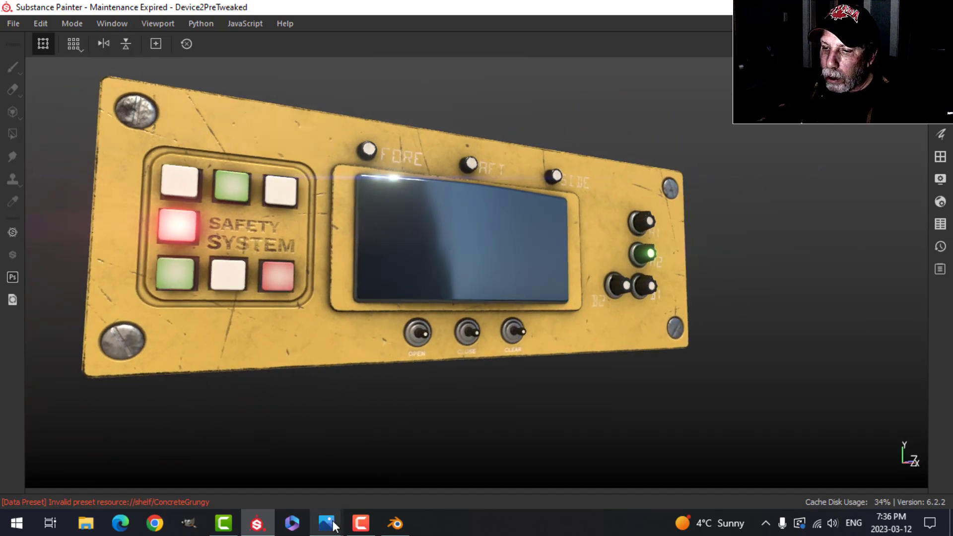
# Step: Switch to the Photos app and view the reference render Device2Blender.jpg
pyautogui.moveTo(336, 526)
pyautogui.click(262, 457)
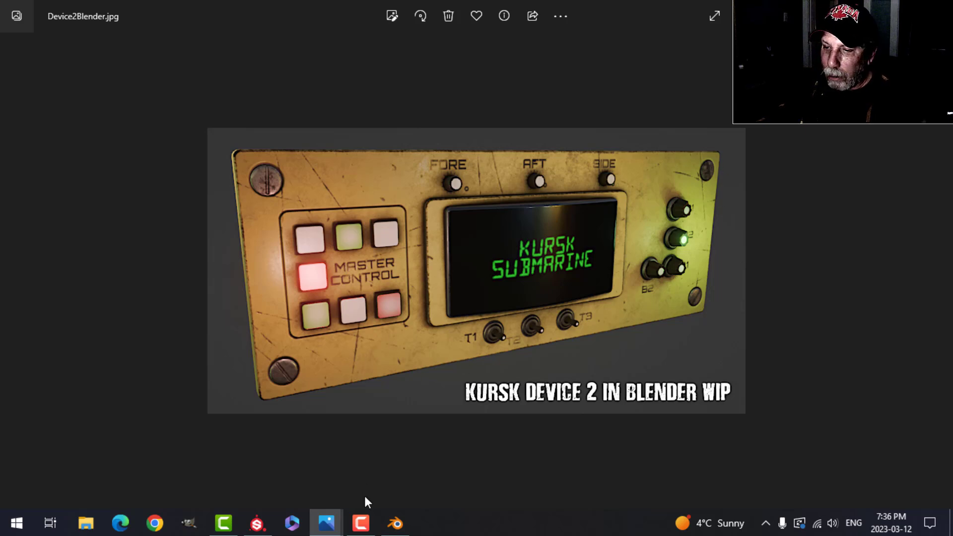
# Step: Switch back to Substance Painter, restore the hidden panels and reframe the device at an angle in the viewport
pyautogui.click(257, 523)
pyautogui.keyDown('alt'); pyautogui.moveTo(394, 271); pyautogui.dragTo(511, 299); pyautogui.keyUp('alt')
pyautogui.press('Tab')
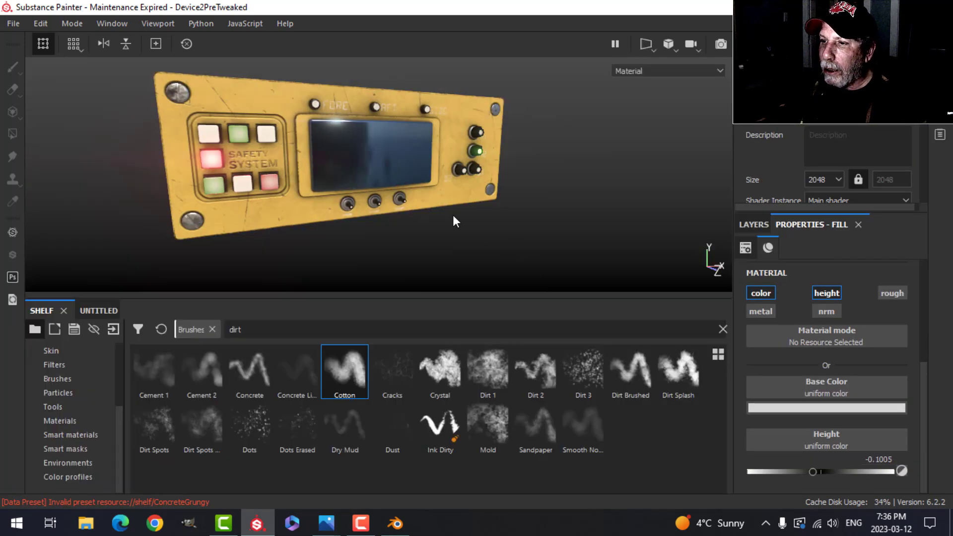
pyautogui.keyDown('alt'); pyautogui.moveTo(453, 216); pyautogui.dragTo(483, 245, button='middle'); pyautogui.keyUp('alt')
pyautogui.keyDown('alt'); pyautogui.moveTo(481, 246); pyautogui.dragTo(496, 236); pyautogui.keyUp('alt')
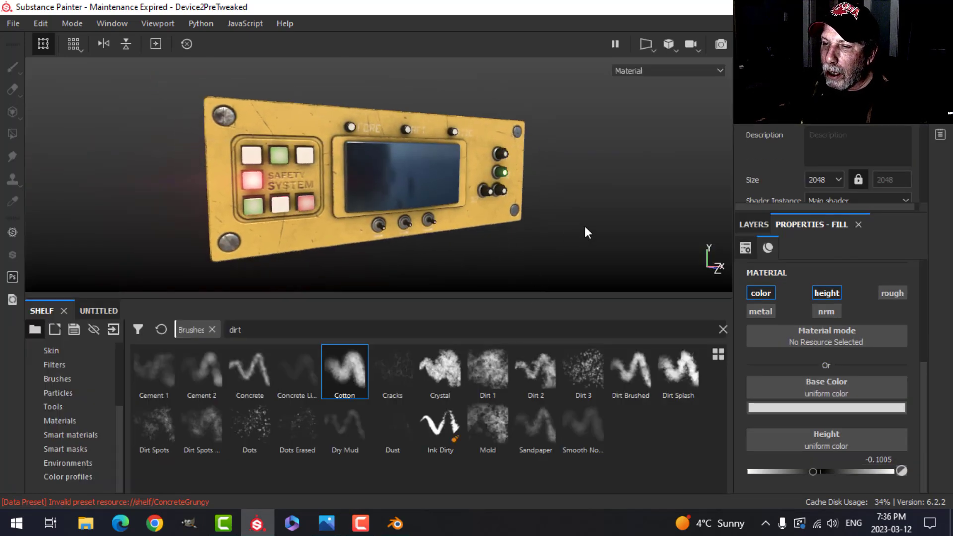
pyautogui.click(13, 23)
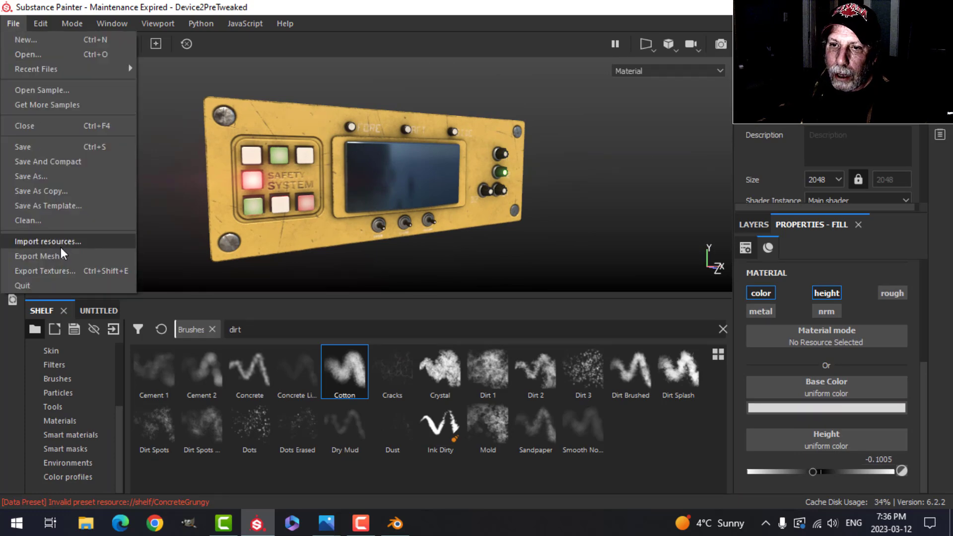
pyautogui.click(44, 270)
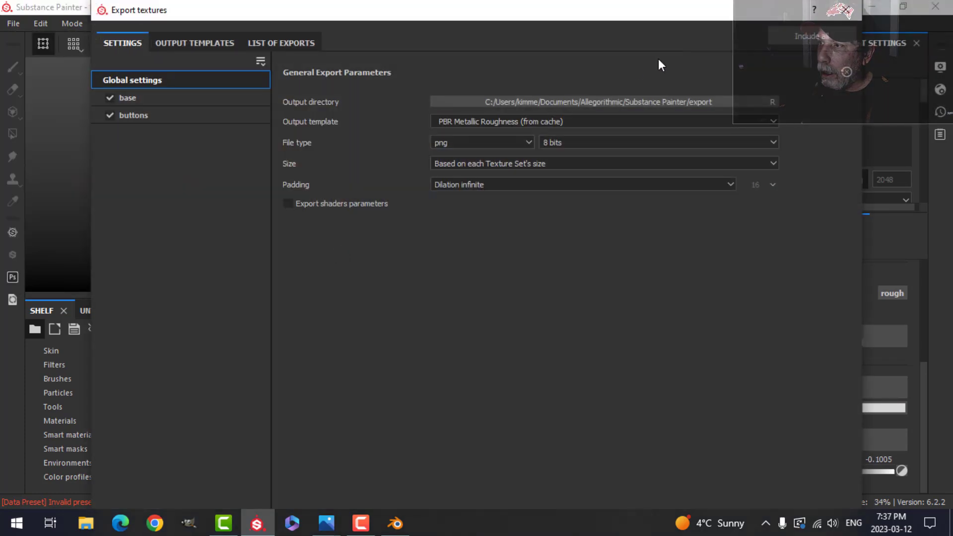
pyautogui.click(843, 10)
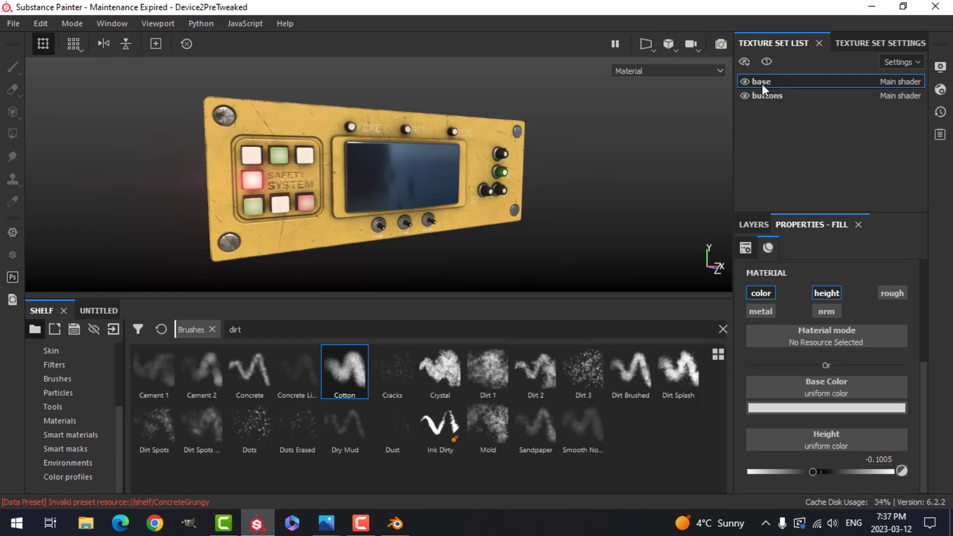
# Step: In the texture export's PBR Metallic Roughness template, assign the Normal OpenGL converted map to the Normal output's RGB channels
pyautogui.click(13, 23)
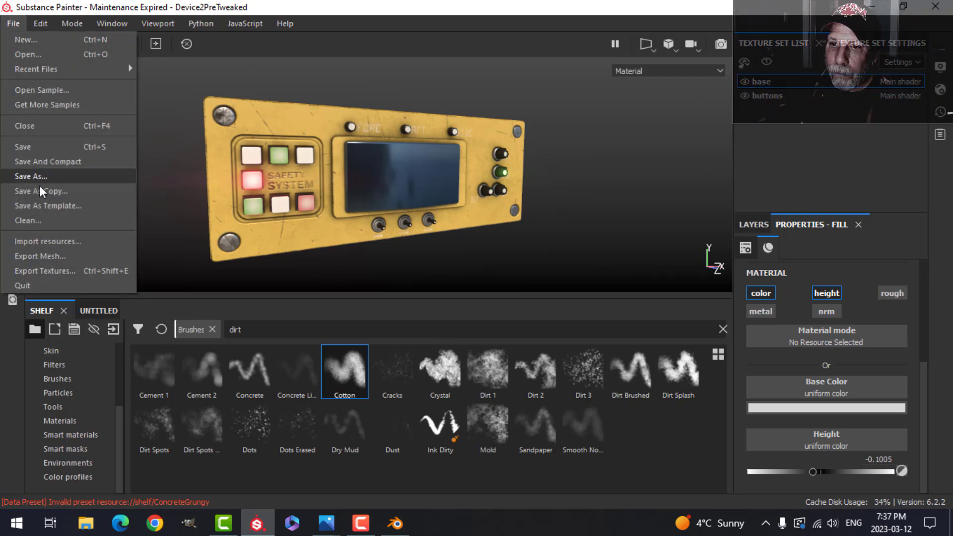
pyautogui.click(70, 270)
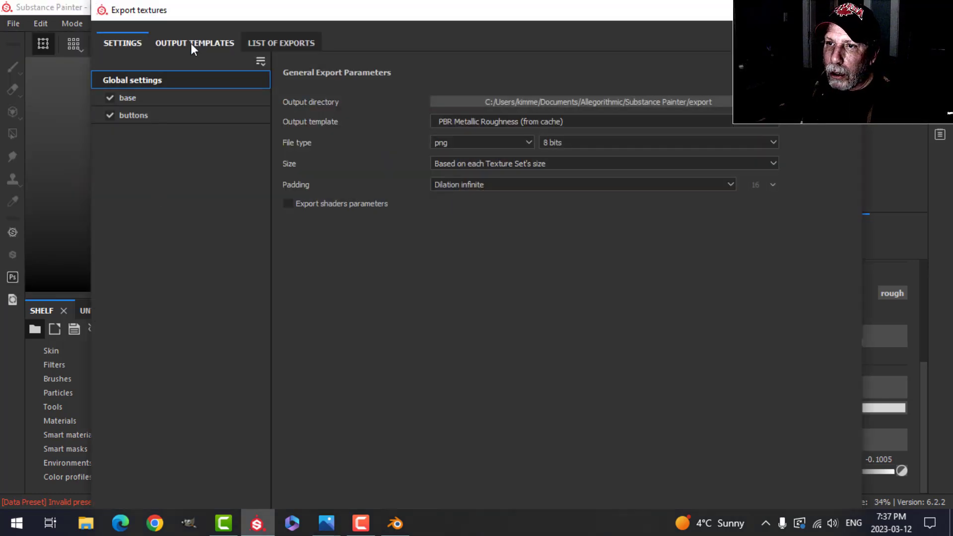
pyautogui.click(191, 43)
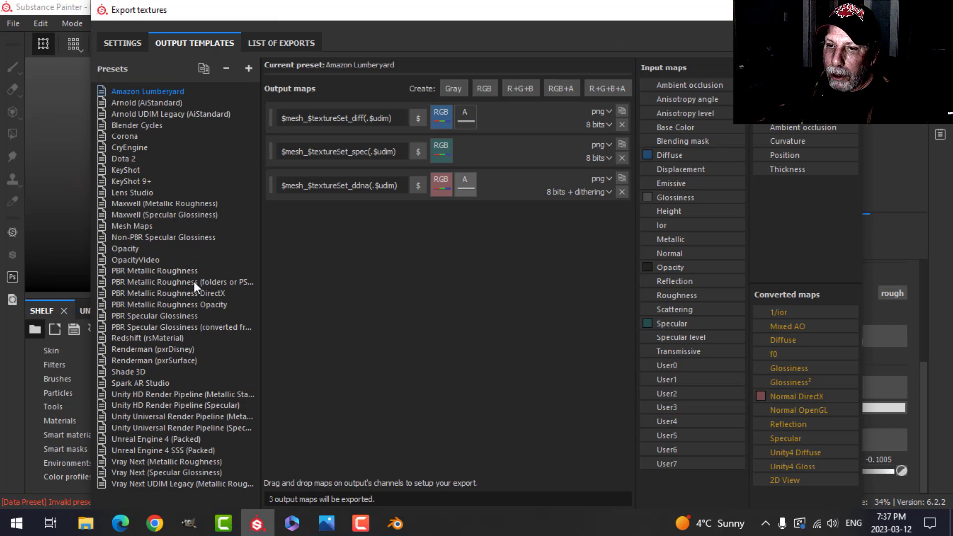
pyautogui.click(155, 271)
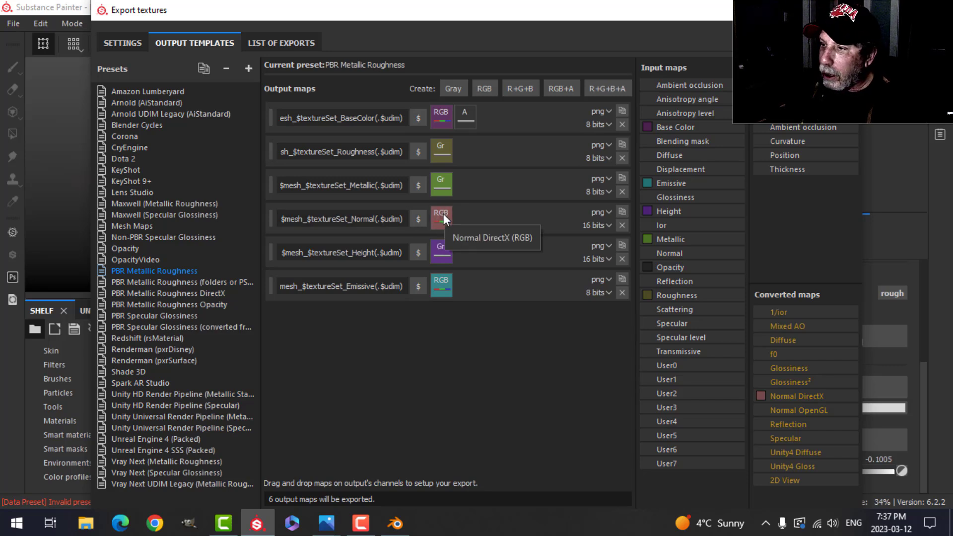
pyautogui.moveTo(806, 412); pyautogui.dragTo(448, 225)
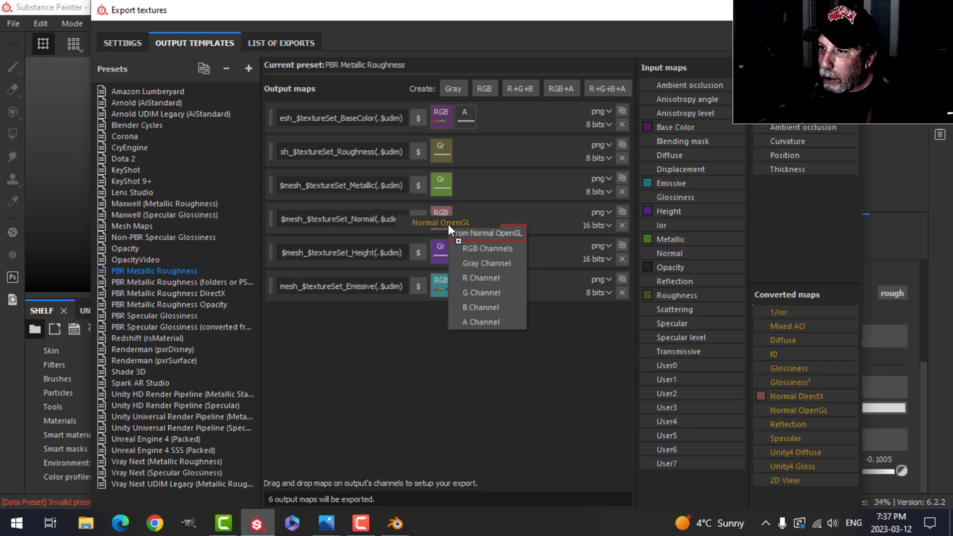
pyautogui.click(468, 245)
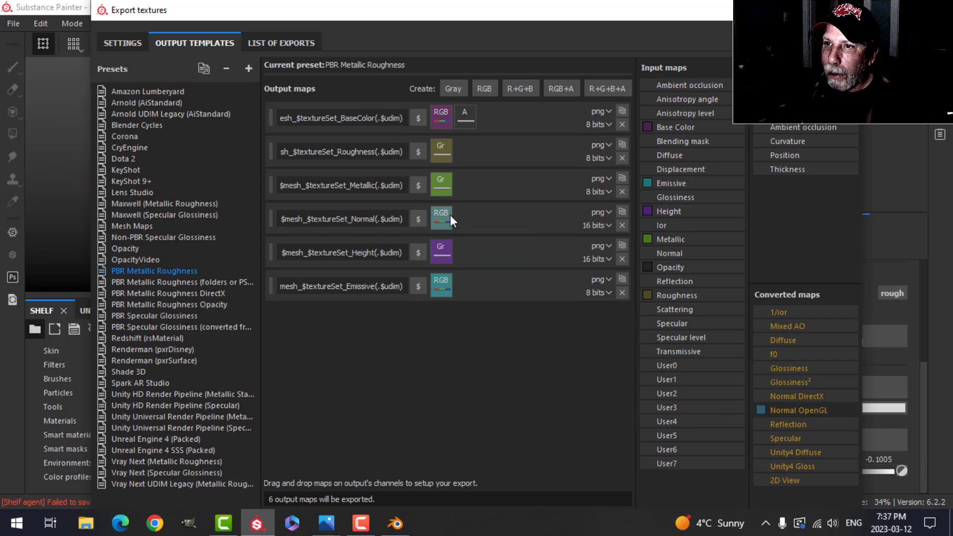
# Step: Export the base and buttons textures with the PBR Metallic Roughness template to D:/DOCUMENTS/BLENDER/TEXTURE TEST and close the export window
pyautogui.click(123, 44)
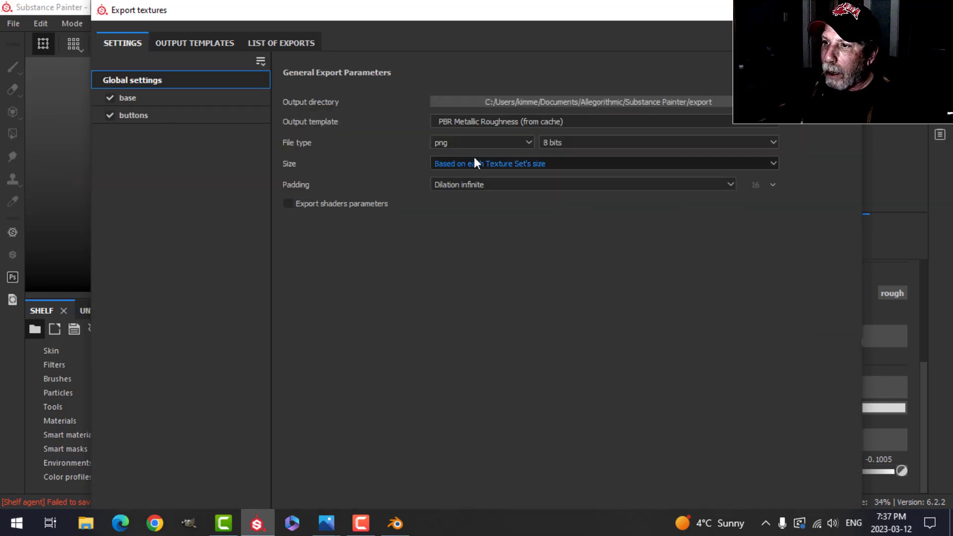
pyautogui.click(507, 121)
pyautogui.scroll(5, 512, 158)
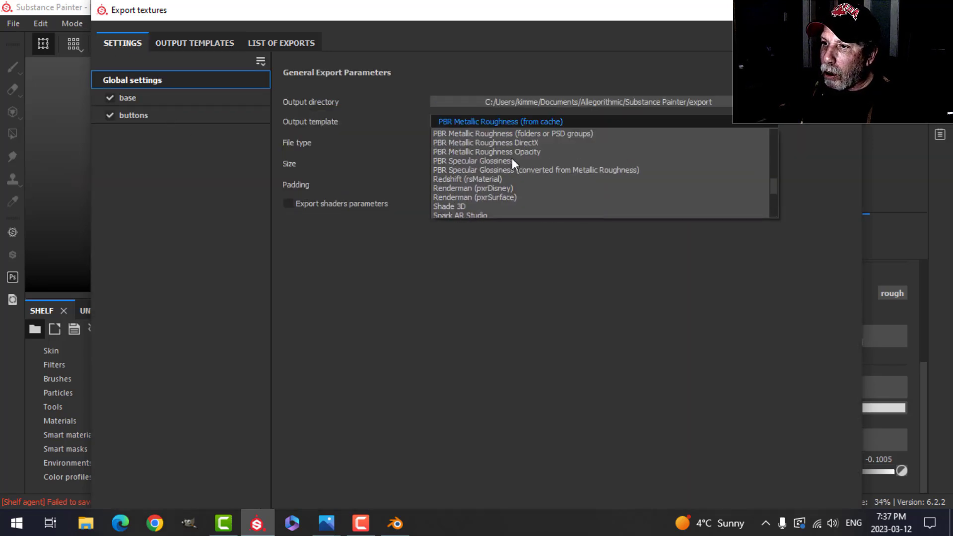
pyautogui.click(487, 152)
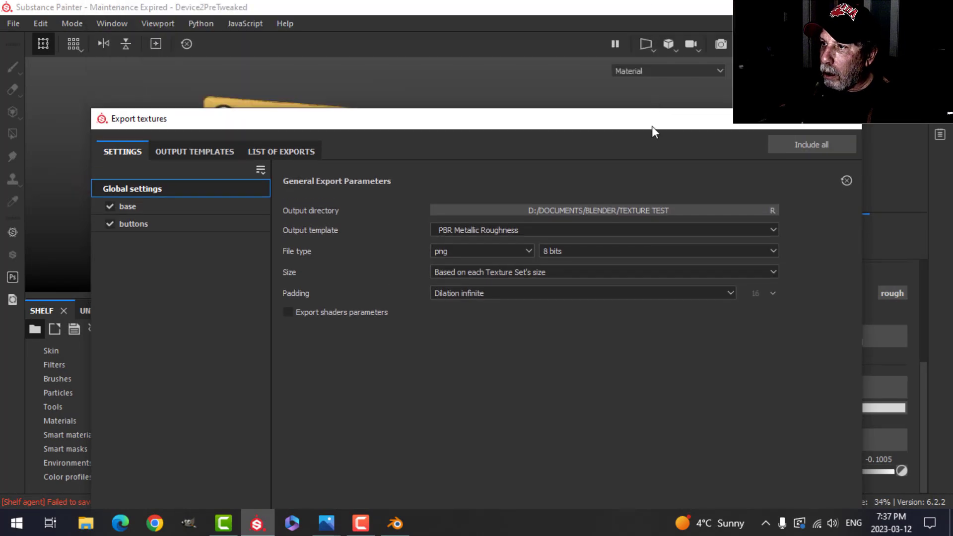
pyautogui.moveTo(651, 126); pyautogui.dragTo(575, 3)
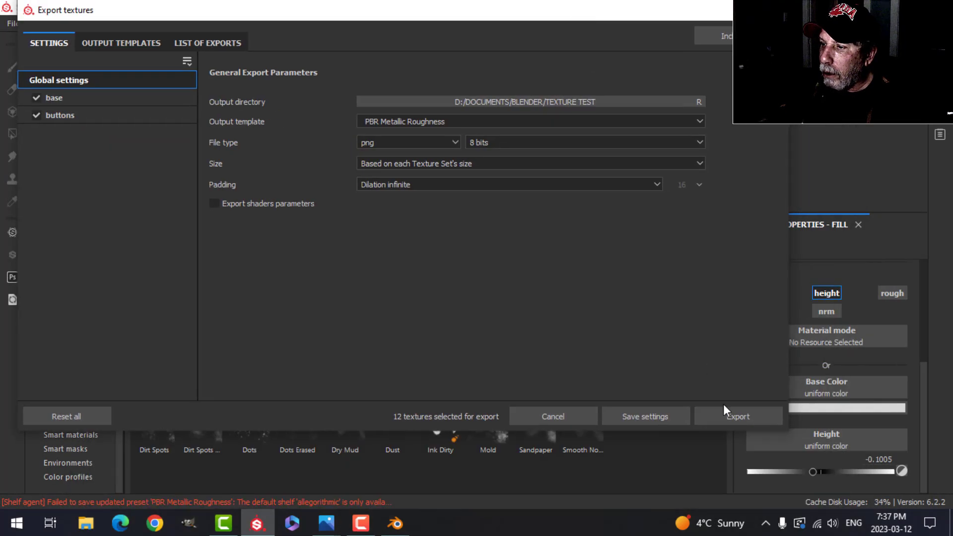
pyautogui.click(727, 414)
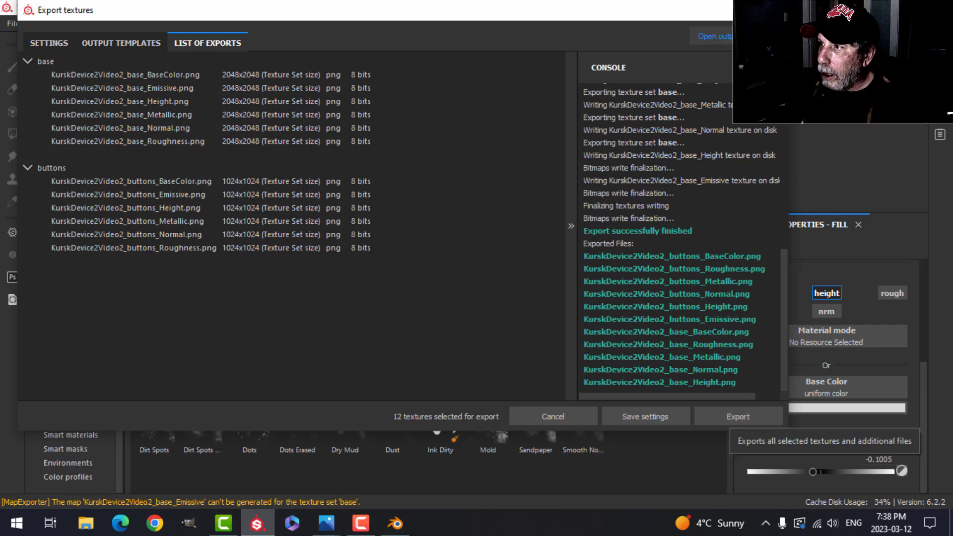
pyautogui.click(775, 10)
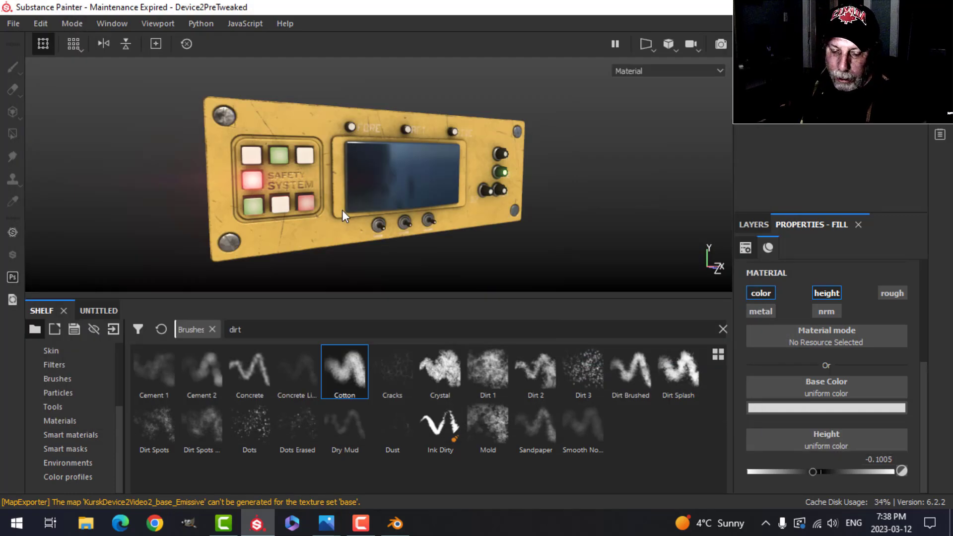
# Step: Switch to Blender, open the Shading workspace and select the device's base plate
pyautogui.click(327, 524)
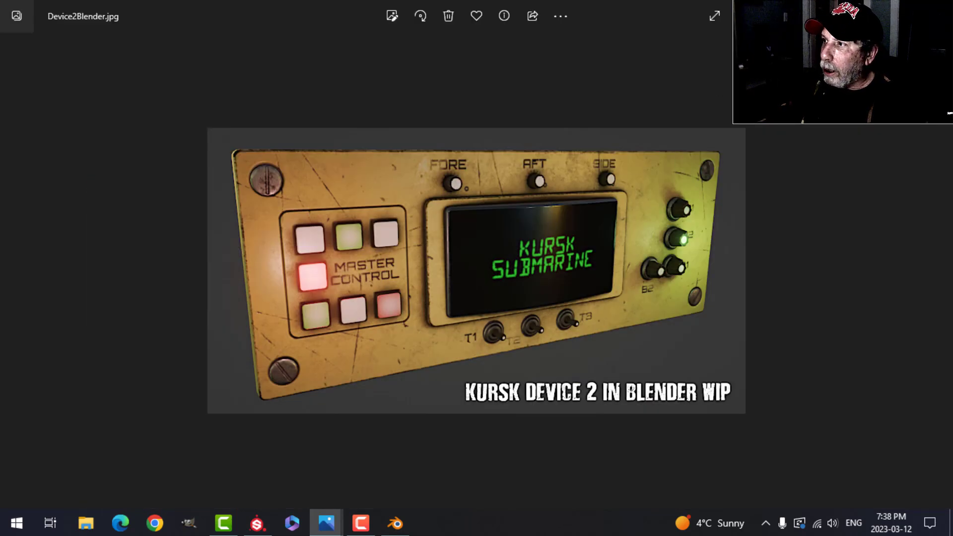
pyautogui.hotkey('alt', 'Tab')
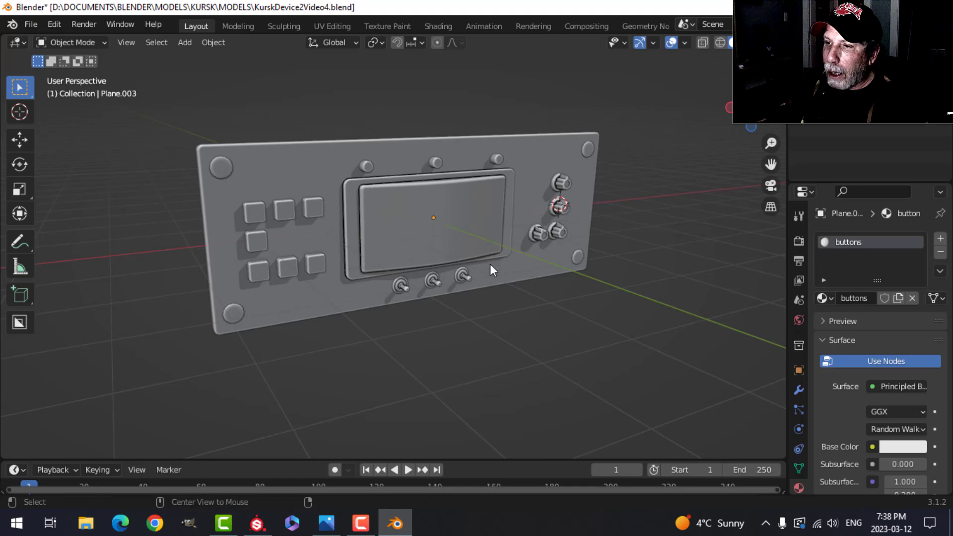
pyautogui.moveTo(407, 261); pyautogui.dragTo(479, 239, button='middle')
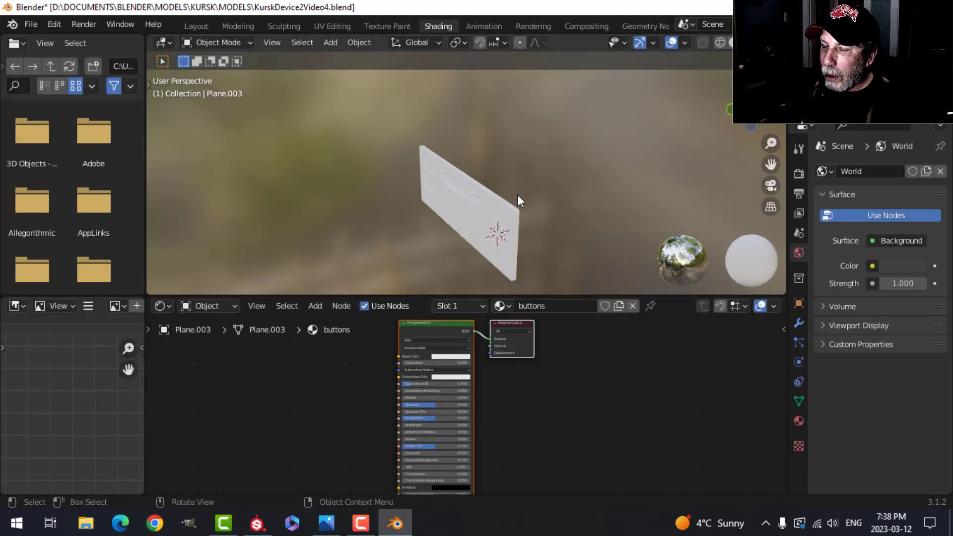
pyautogui.scroll(5, 538, 214)
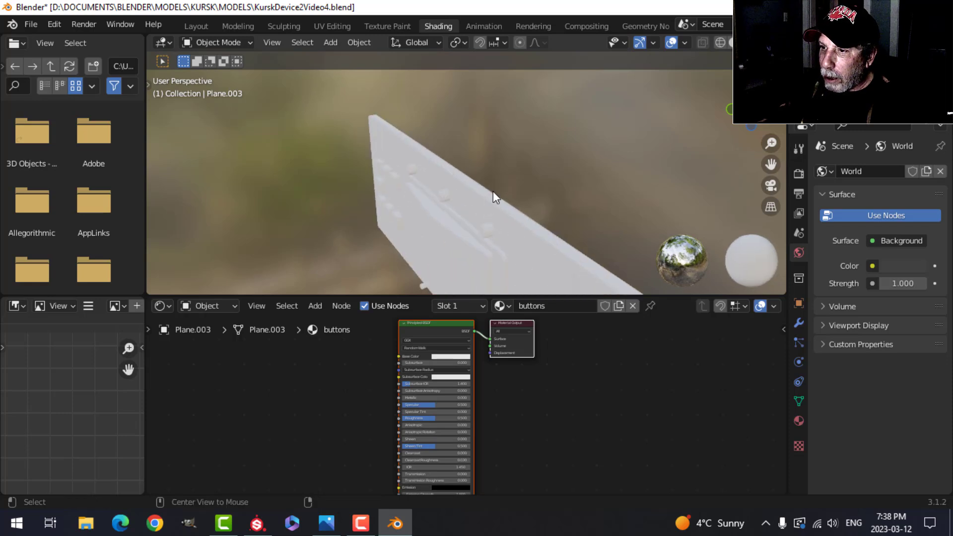
pyautogui.moveTo(505, 234); pyautogui.dragTo(546, 182, button='middle')
pyautogui.click(547, 183)
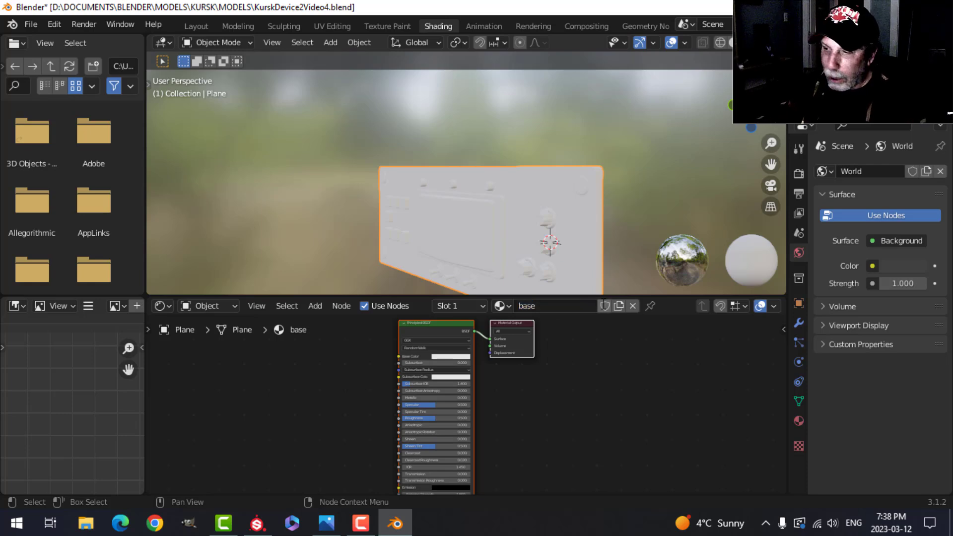
# Step: Run Principled Texture Setup on the base material with the KurskDevice2Video2_base BaseColor, Height, Metallic, Normal and Roughness textures from TEXTURE TEST
pyautogui.click(416, 326)
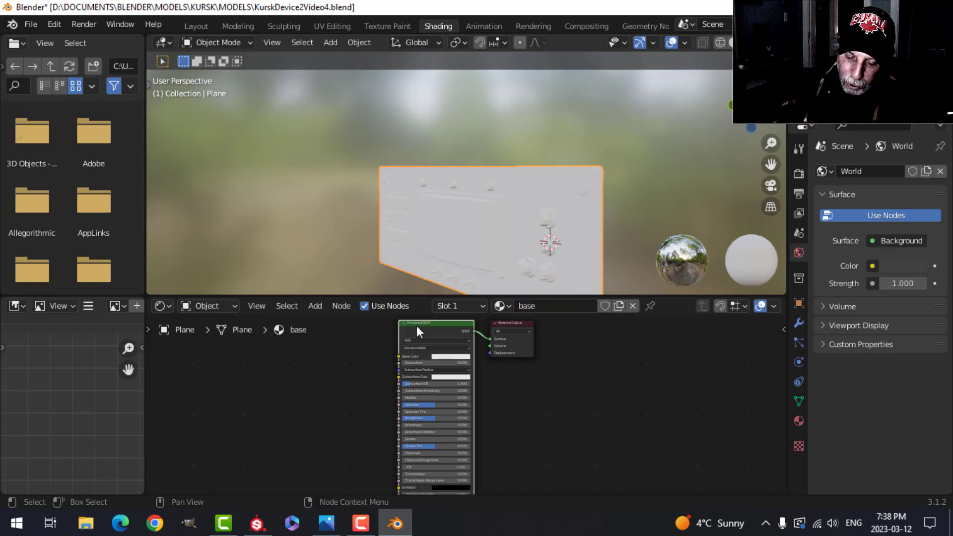
pyautogui.hotkey('ctrl', 'shift', 't')
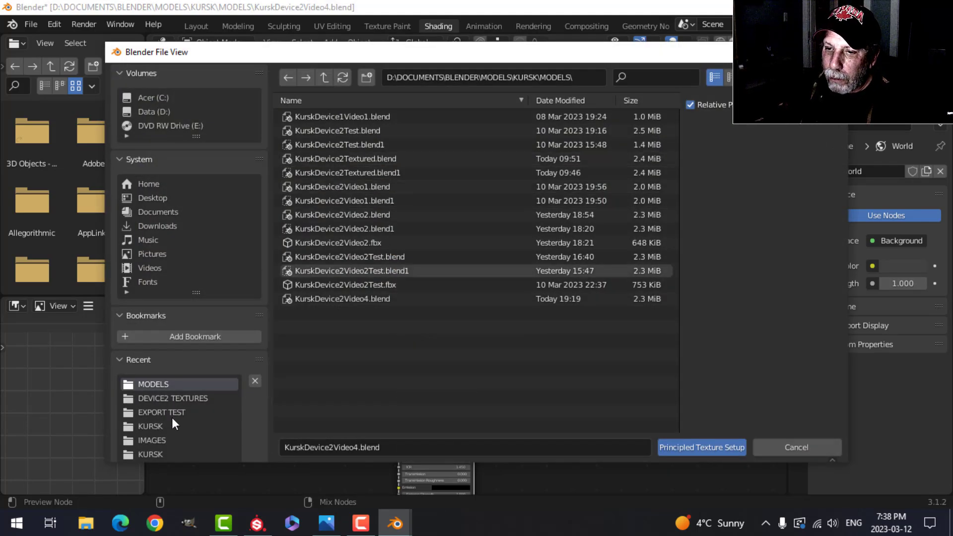
pyautogui.click(154, 430)
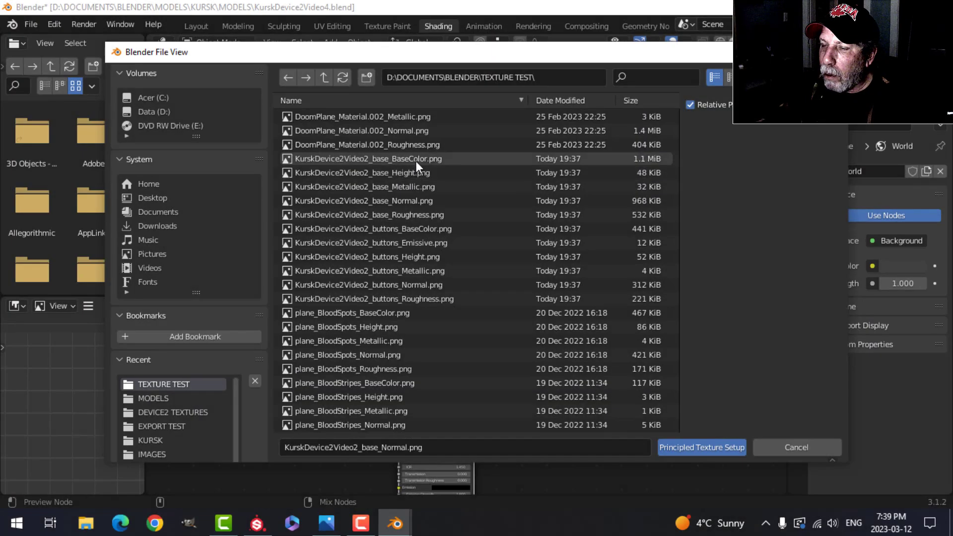
pyautogui.click(416, 159)
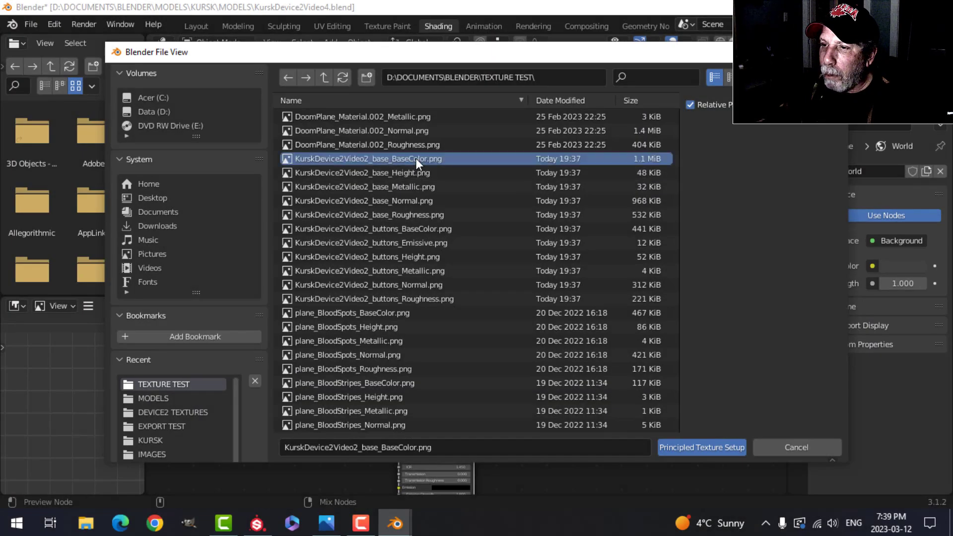
pyautogui.keyDown('shift'); pyautogui.click(413, 214); pyautogui.keyUp('shift')
pyautogui.click(698, 448)
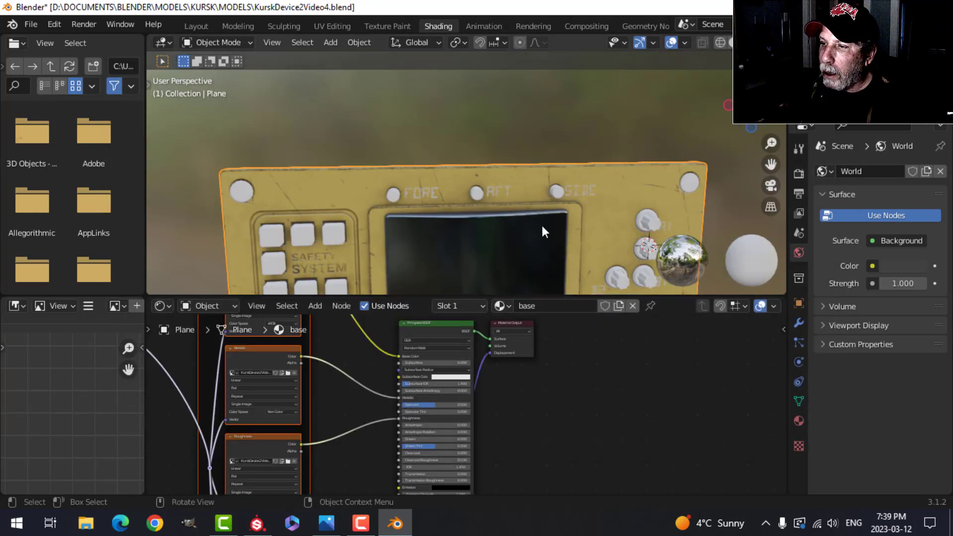
# Step: Run Principled Texture Setup on the buttons material with all KurskDevice2Video2_buttons textures, from BaseColor through Roughness
pyautogui.scroll(-2, 517, 196)
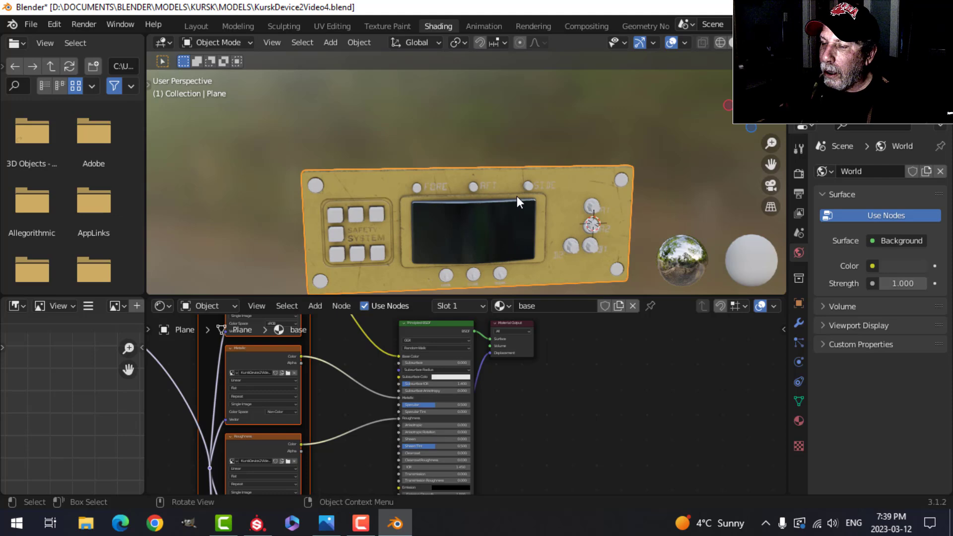
pyautogui.click(572, 247)
pyautogui.click(431, 329)
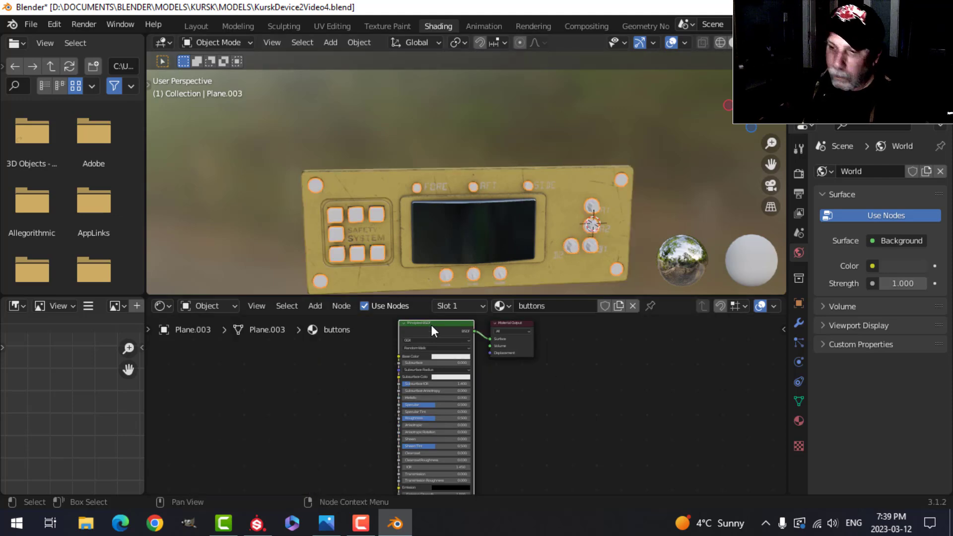
pyautogui.hotkey('ctrl', 'shift', 't')
pyautogui.scroll(-5, 401, 275)
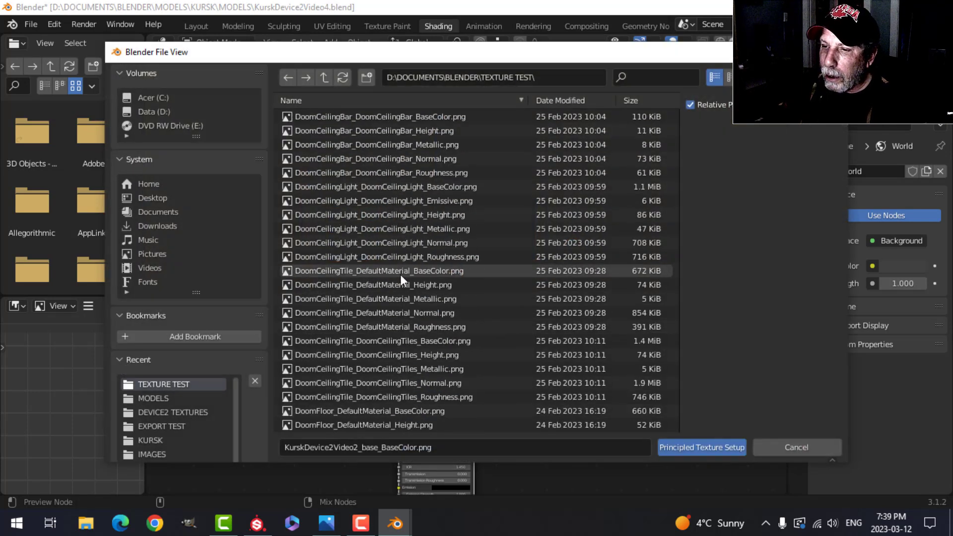
pyautogui.scroll(-8, 400, 279)
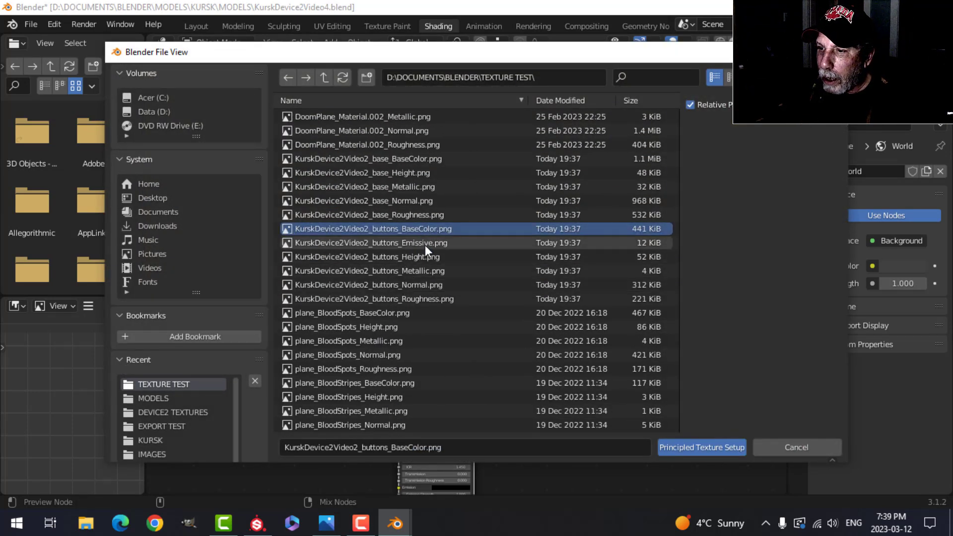
pyautogui.keyDown('shift'); pyautogui.click(425, 298); pyautogui.keyUp('shift')
pyautogui.click(665, 442)
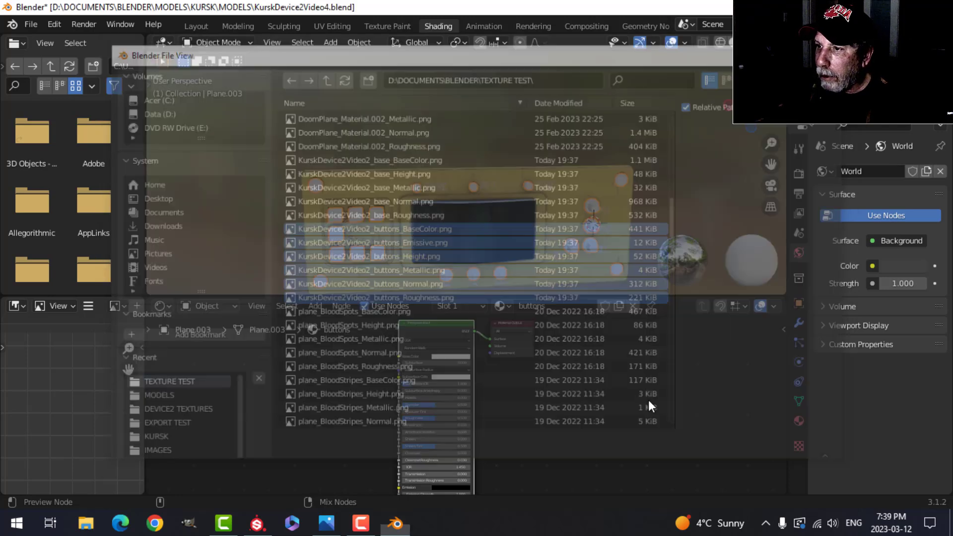
# Step: Return to the Layout workspace, display the device in material preview and clear the selection
pyautogui.click(196, 26)
pyautogui.click(747, 43)
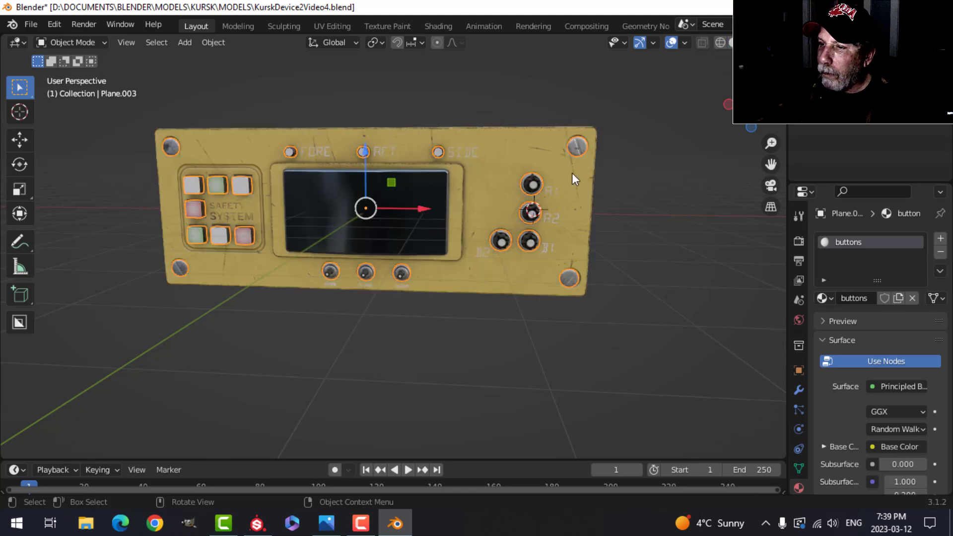
pyautogui.hotkey('alt', 'a')
# Step: In Edit Mode, select the front faces of all seven Safety System buttons and grow the selection twice
pyautogui.moveTo(309, 226); pyautogui.dragTo(343, 222, button='middle')
pyautogui.scroll(3, 368, 220)
pyautogui.click(254, 211)
pyautogui.press('Tab')
pyautogui.scroll(2, 332, 227)
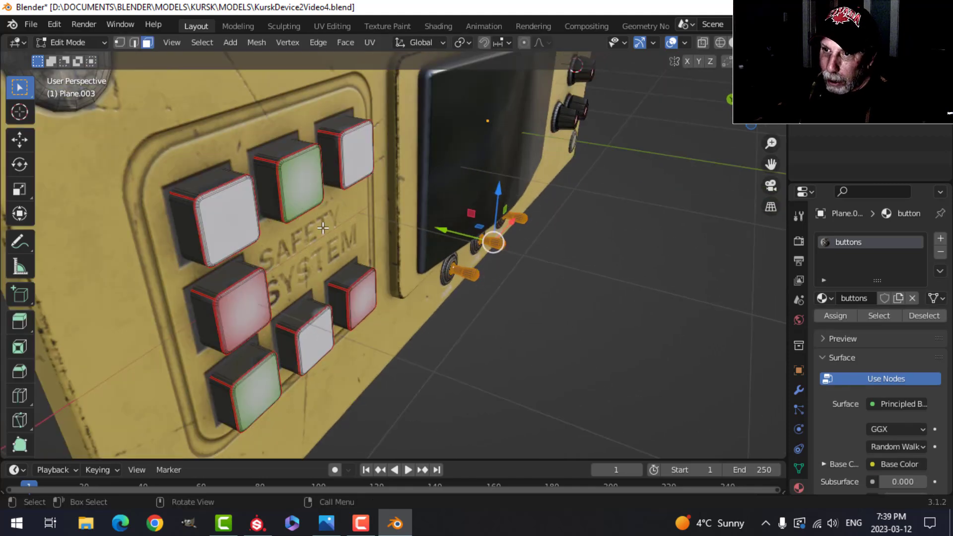
pyautogui.click(237, 219)
pyautogui.keyDown('shift'); pyautogui.click(308, 181); pyautogui.keyUp('shift')
pyautogui.keyDown('shift'); pyautogui.click(355, 154); pyautogui.keyUp('shift')
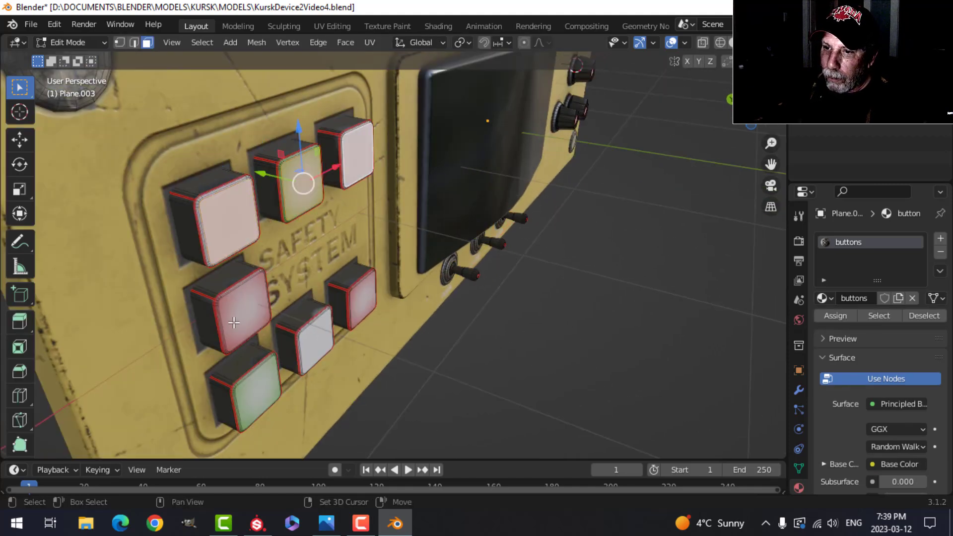
pyautogui.keyDown('shift'); pyautogui.click(236, 326); pyautogui.keyUp('shift')
pyautogui.keyDown('shift'); pyautogui.click(242, 309); pyautogui.keyUp('shift')
pyautogui.keyDown('shift'); pyautogui.click(312, 342); pyautogui.keyUp('shift')
pyautogui.keyDown('shift'); pyautogui.click(360, 298); pyautogui.keyUp('shift')
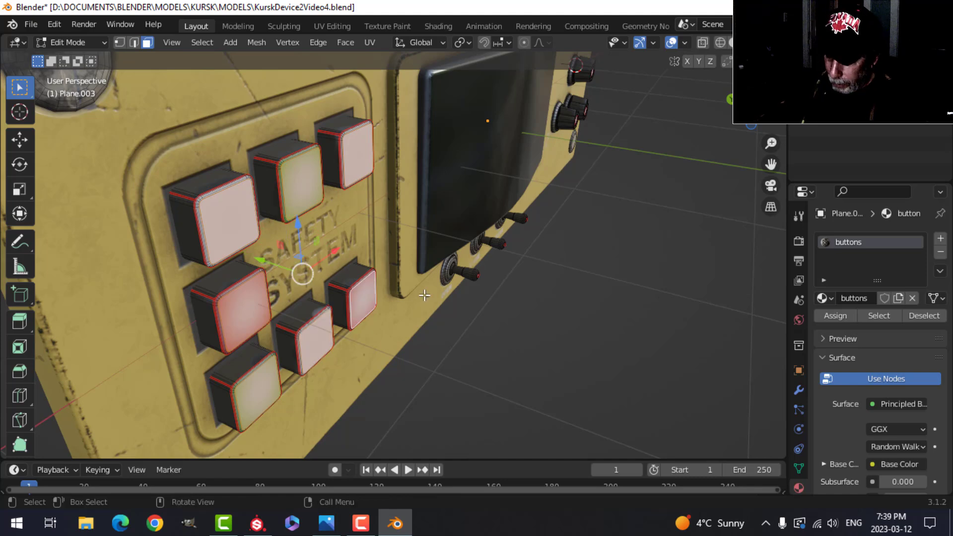
pyautogui.press('ctrl+KP_Add')
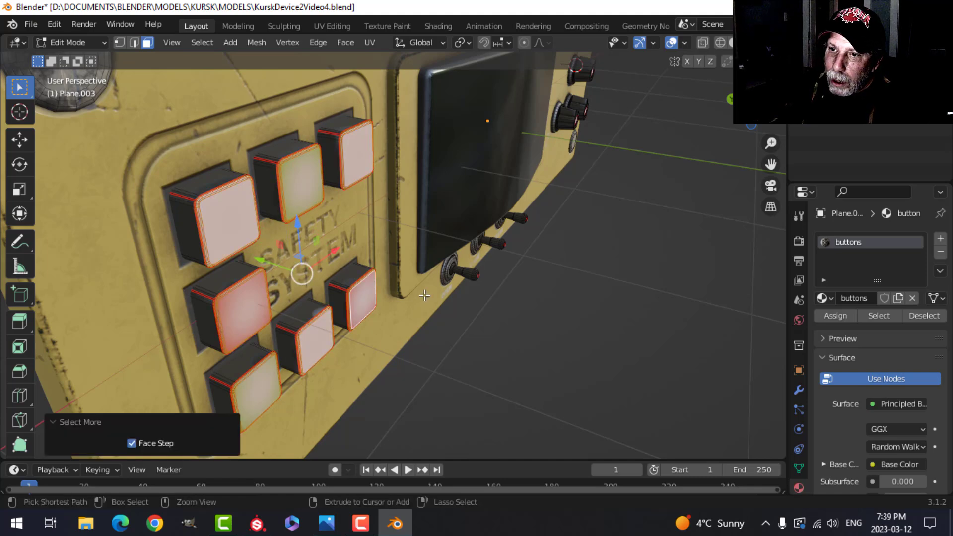
pyautogui.press('ctrl+KP_Add')
# Step: Push the selected Safety System buttons into the panel about 0.055 m along Y and return to Object Mode
pyautogui.moveTo(394, 293); pyautogui.dragTo(391, 286, button='middle')
pyautogui.press('g')
pyautogui.press('y')
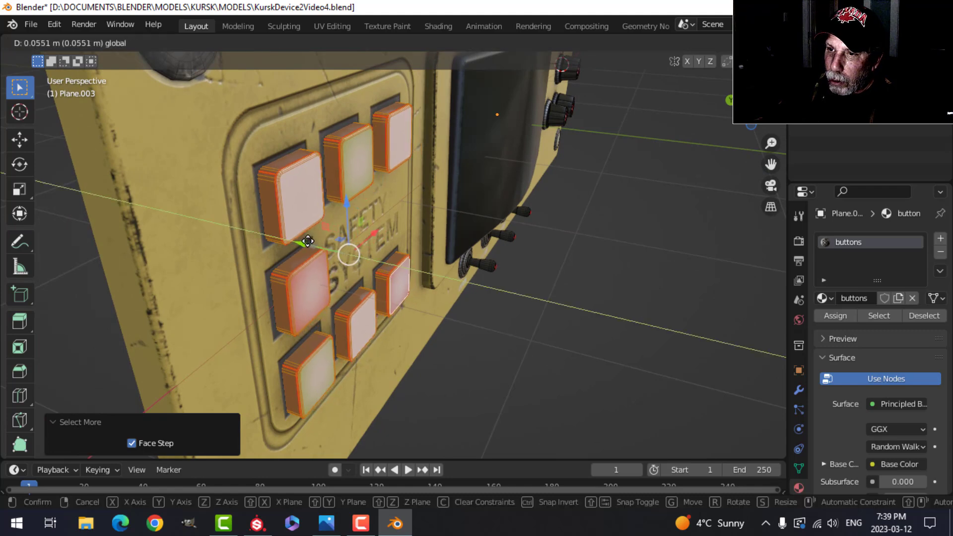
pyautogui.moveTo(308, 241); pyautogui.dragTo(308, 241)
pyautogui.press('Tab')
pyautogui.scroll(-4, 427, 234)
# Step: Clear the selection and examine the recessed buttons and the device's front from several angles
pyautogui.click(502, 248)
pyautogui.moveTo(501, 246); pyautogui.dragTo(394, 227, button='middle')
pyautogui.scroll(3, 484, 226)
pyautogui.moveTo(484, 226); pyautogui.dragTo(513, 221, button='middle')
pyautogui.scroll(4, 373, 242)
pyautogui.scroll(-6, 343, 243)
pyautogui.keyDown('shift'); pyautogui.moveTo(311, 243); pyautogui.dragTo(344, 253, button='middle'); pyautogui.keyUp('shift')
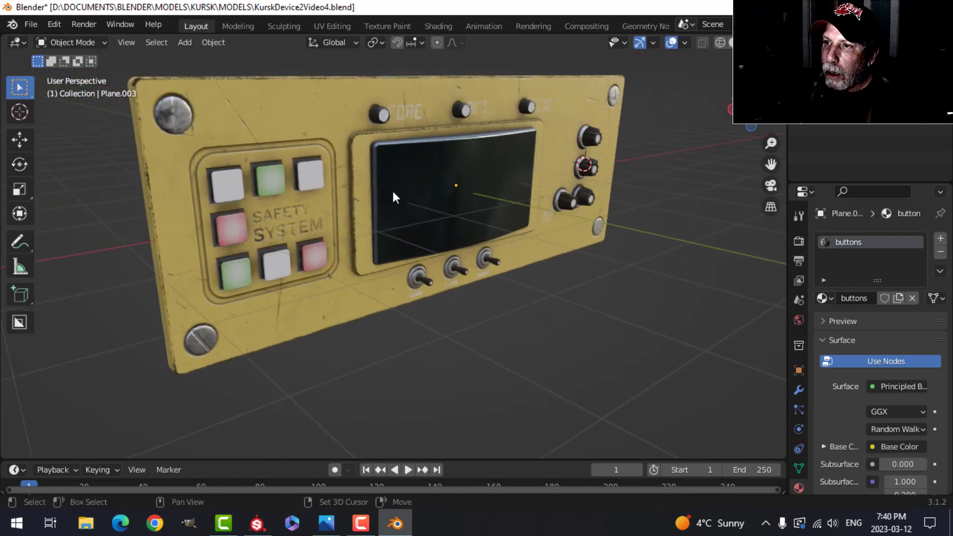
pyautogui.keyDown('shift'); pyautogui.moveTo(392, 191); pyautogui.dragTo(393, 201, button='middle'); pyautogui.keyUp('shift')
# Step: In the Shading workspace, maximise the node editor and delete the Displacement vector node from the buttons material
pyautogui.click(439, 26)
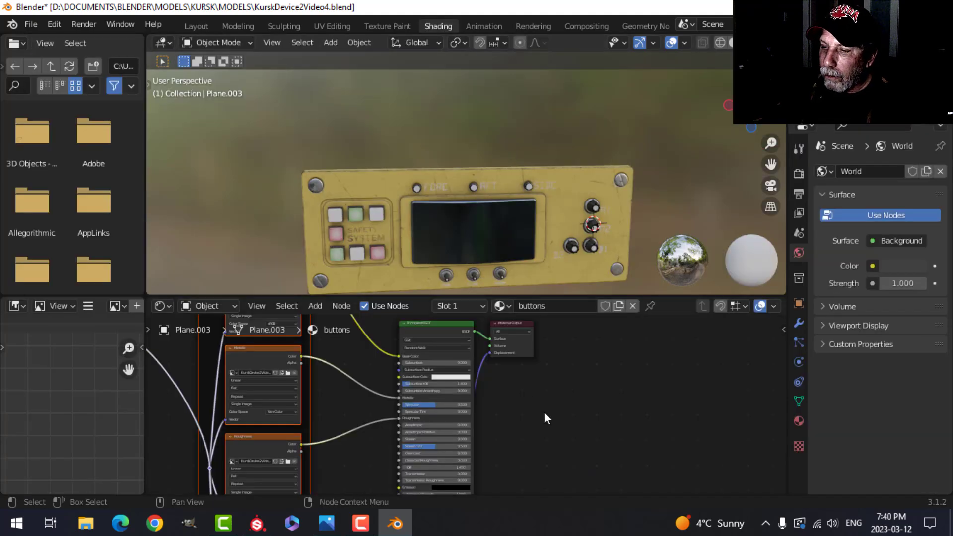
pyautogui.hotkey('ctrl', 'space')
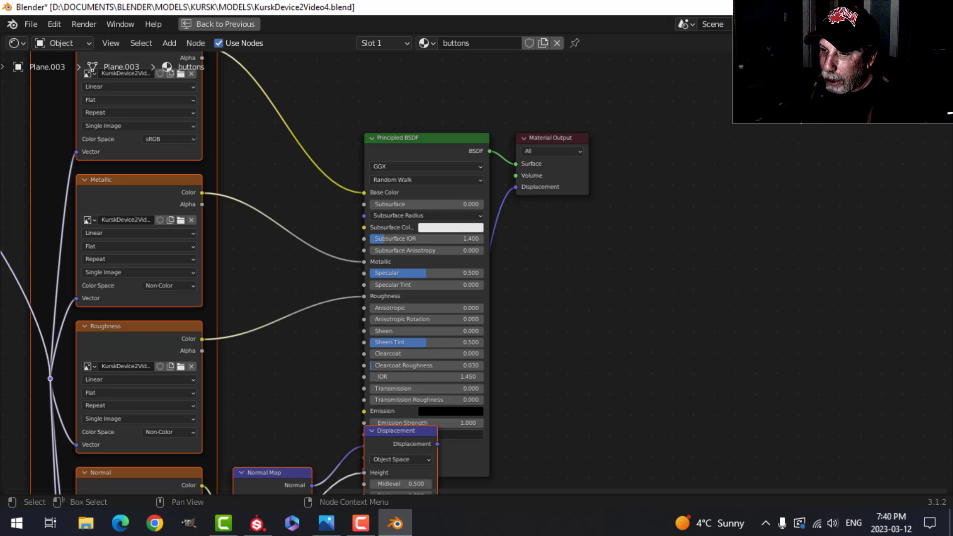
pyautogui.moveTo(575, 383); pyautogui.dragTo(565, 233, button='middle')
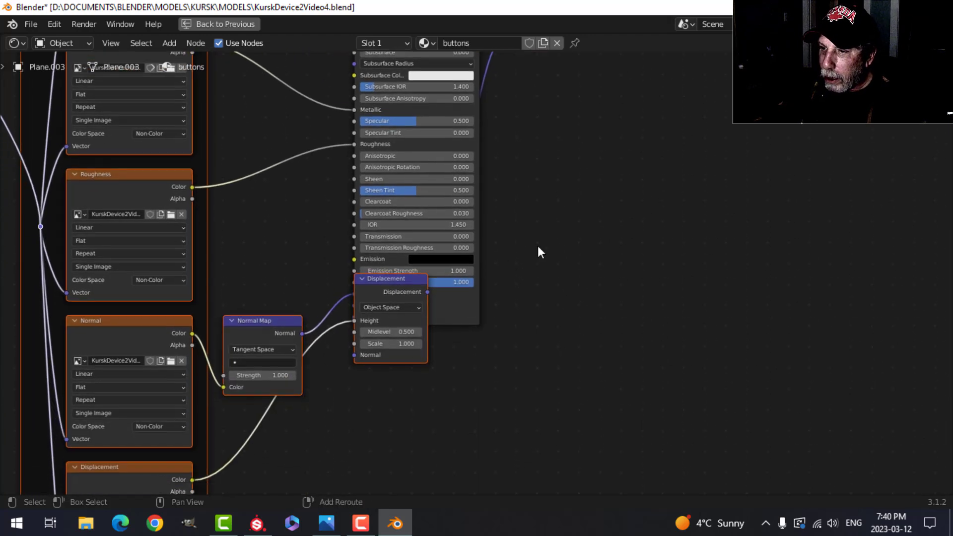
pyautogui.click(403, 358)
pyautogui.press('x')
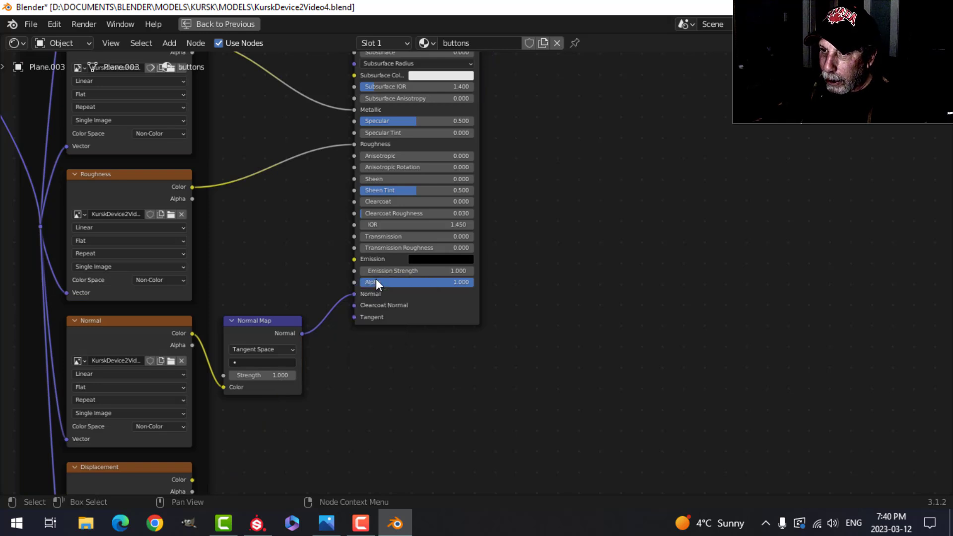
# Step: Relabel the buttons material's Displacement image texture node as Emissive
pyautogui.scroll(-1, 308, 392)
pyautogui.moveTo(308, 392); pyautogui.dragTo(395, 293, button='middle')
pyautogui.scroll(1, 394, 328)
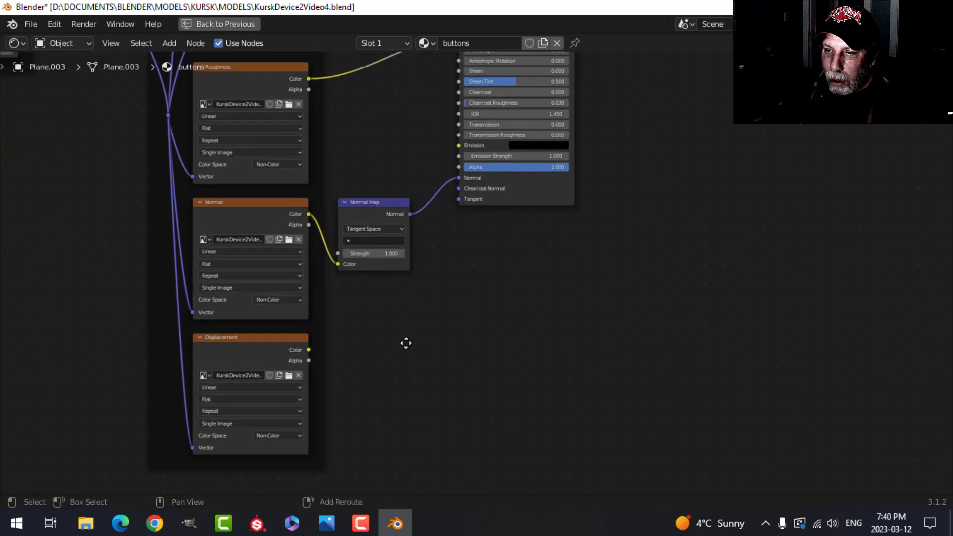
pyautogui.moveTo(394, 351); pyautogui.dragTo(440, 318, button='middle')
pyautogui.scroll(2, 304, 336)
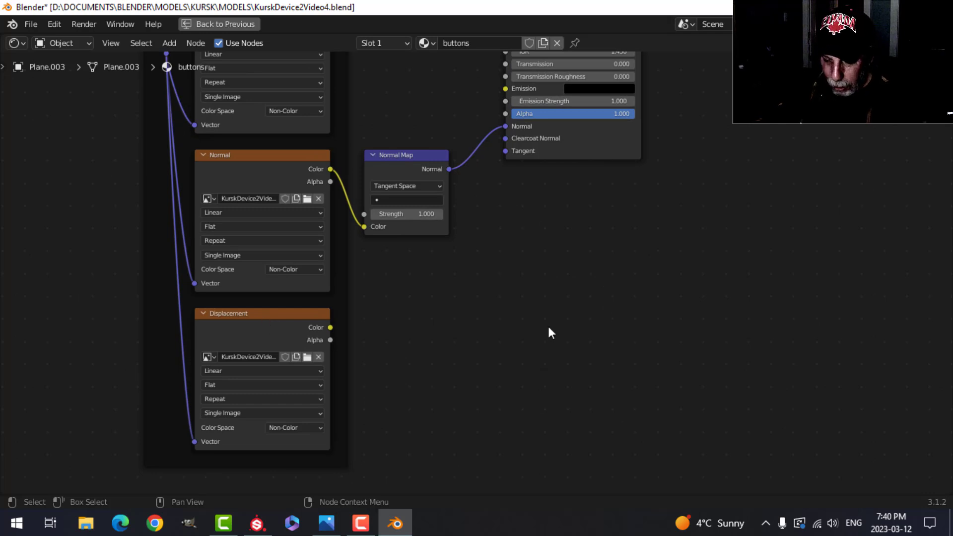
pyautogui.press('n')
pyautogui.click(183, 322)
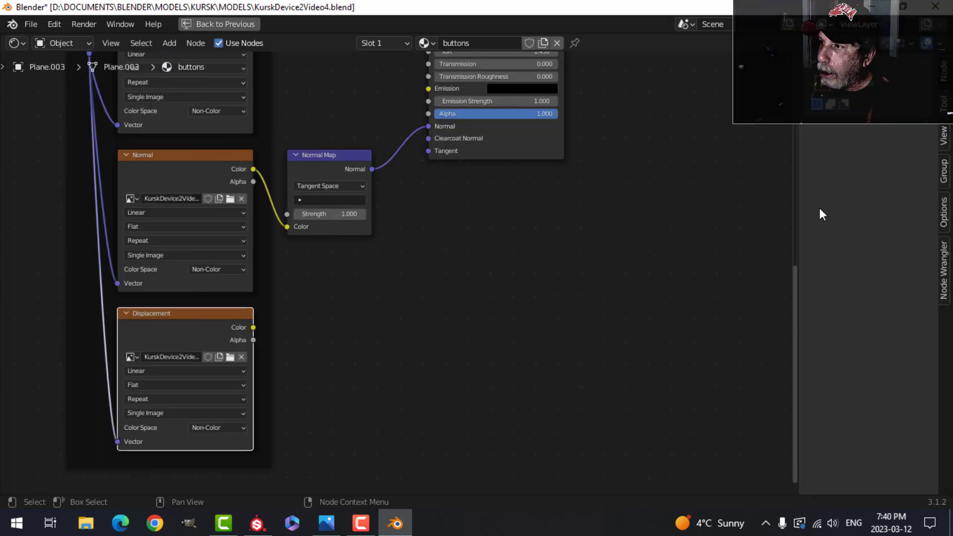
pyautogui.click(874, 125)
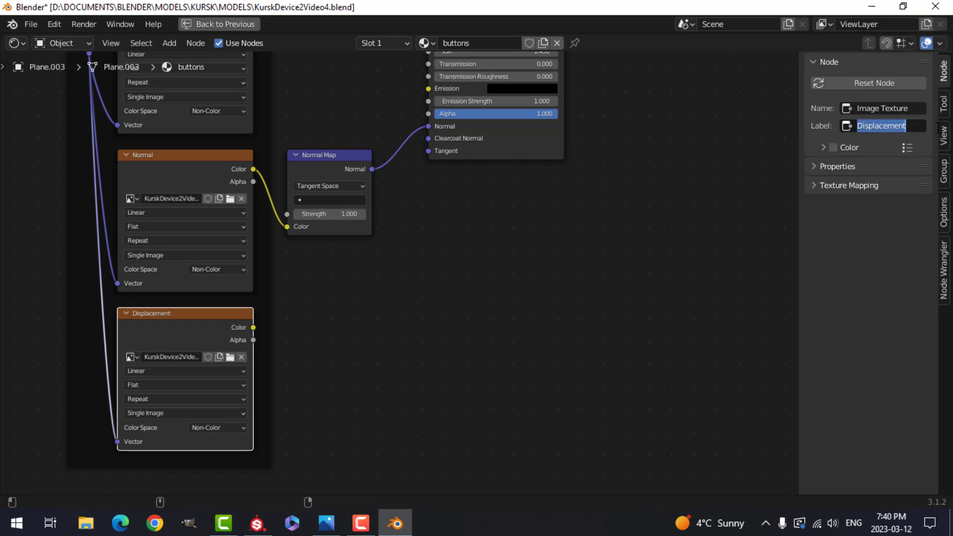
pyautogui.write('Emissive')
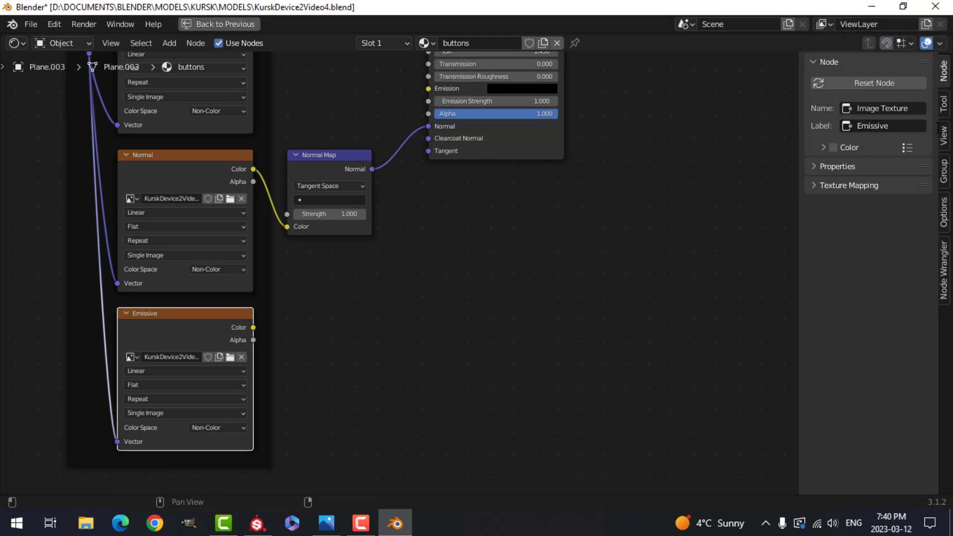
pyautogui.write('n')
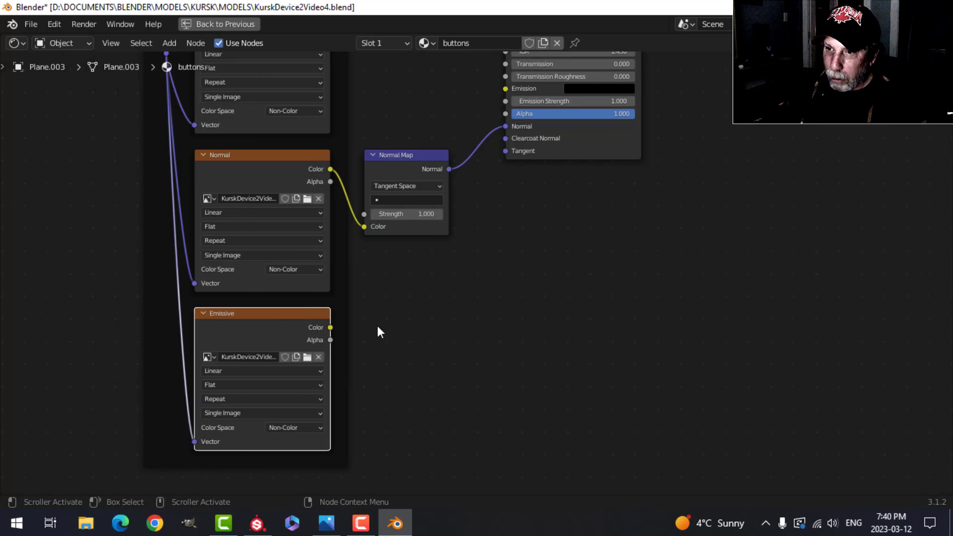
# Step: Load KurskDevice2Video2_buttons_Emissive.png from TEXTURE TEST into the Emissive image texture node
pyautogui.scroll(1, 343, 347)
pyautogui.click(294, 364)
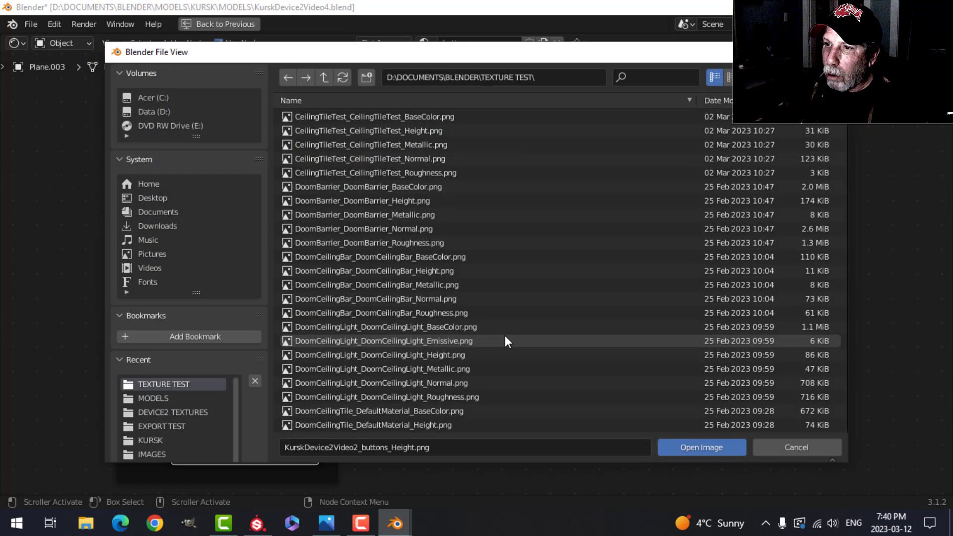
pyautogui.scroll(-6, 373, 281)
pyautogui.scroll(-9, 374, 289)
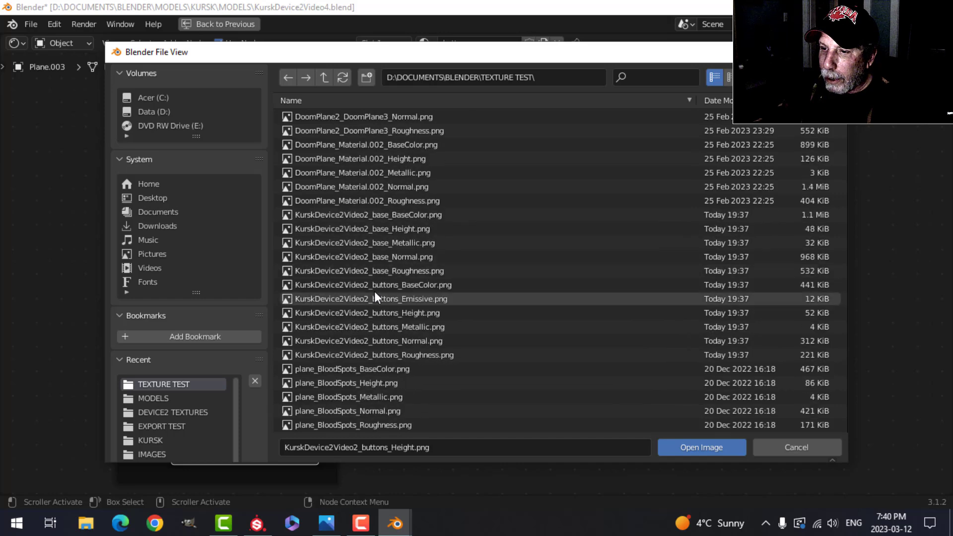
pyautogui.click(419, 299)
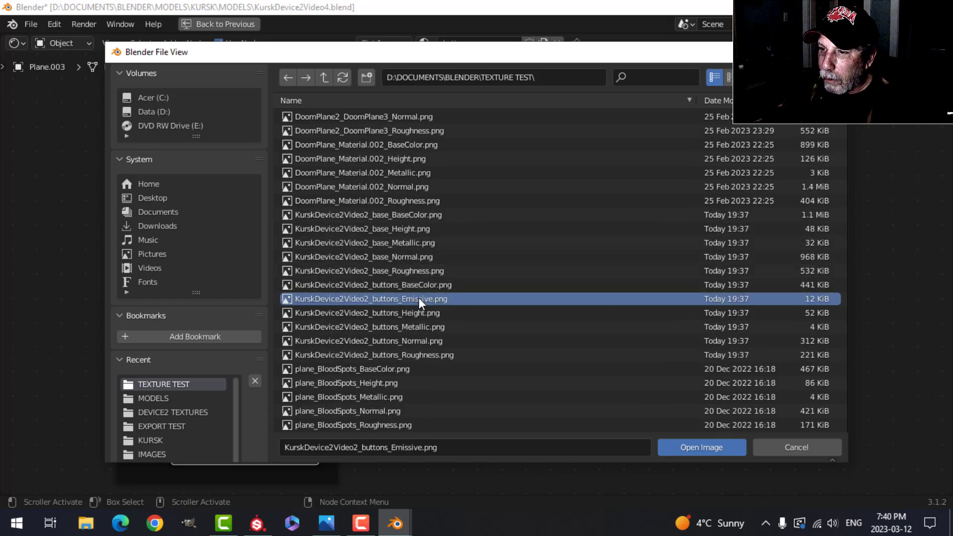
pyautogui.click(674, 444)
# Step: Connect the Emissive texture's Color to the Principled BSDF's Emission input and set Emission Strength to 8
pyautogui.moveTo(494, 248); pyautogui.dragTo(469, 307, button='middle')
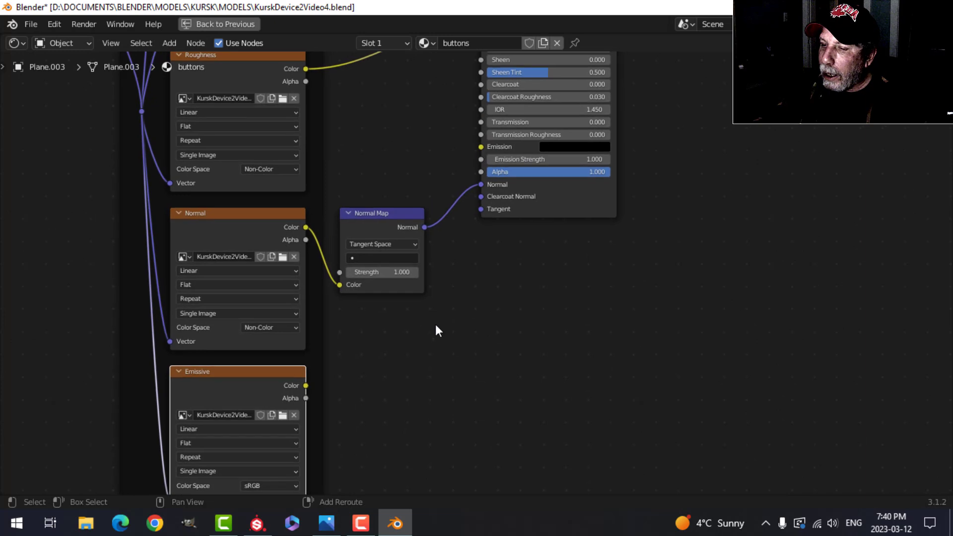
pyautogui.moveTo(306, 386); pyautogui.dragTo(487, 147)
pyautogui.click(571, 159)
pyautogui.write('8')
pyautogui.press('Return')
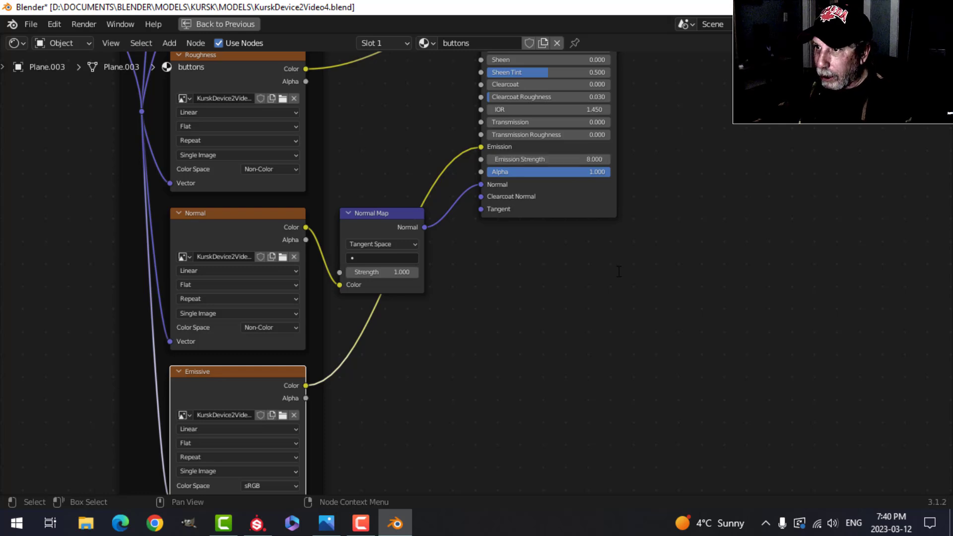
# Step: Return to the Layout workspace and enable Ambient Occlusion, Bloom and Screen Space Reflections for Eevee
pyautogui.click(226, 24)
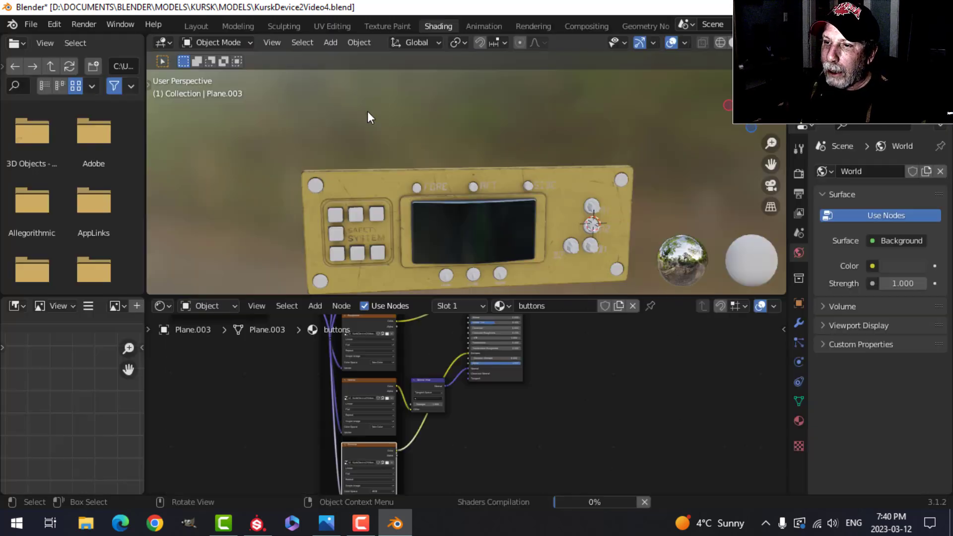
pyautogui.scroll(2, 404, 246)
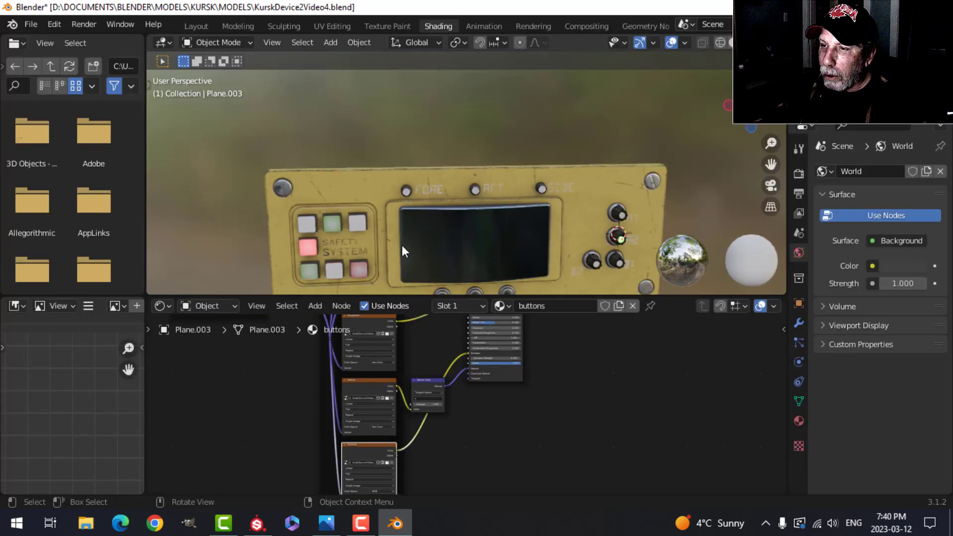
pyautogui.click(196, 26)
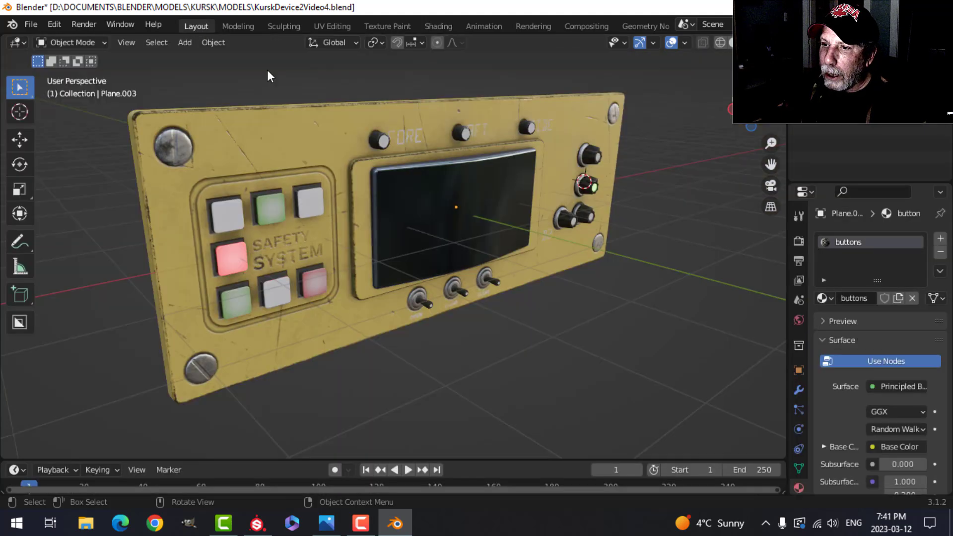
pyautogui.click(798, 241)
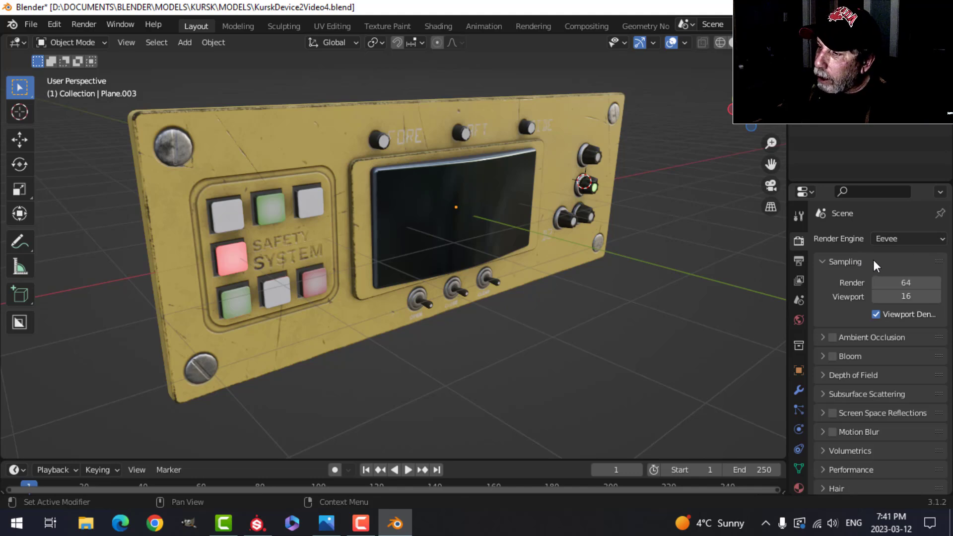
pyautogui.click(832, 337)
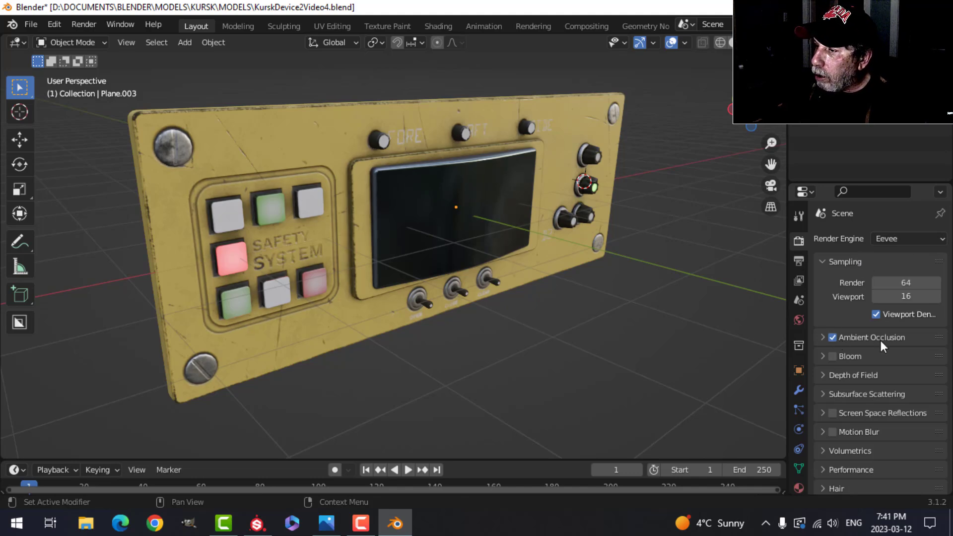
pyautogui.click(832, 356)
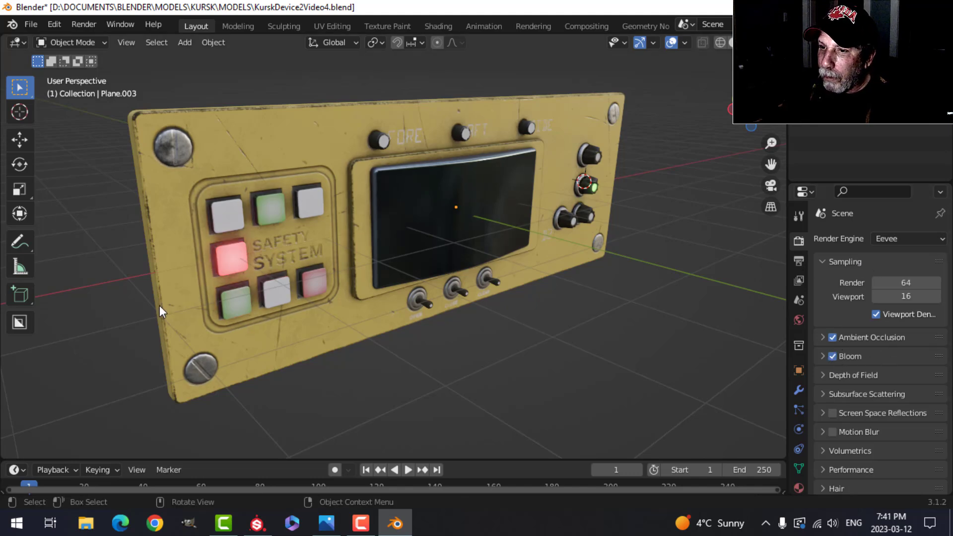
pyautogui.click(833, 413)
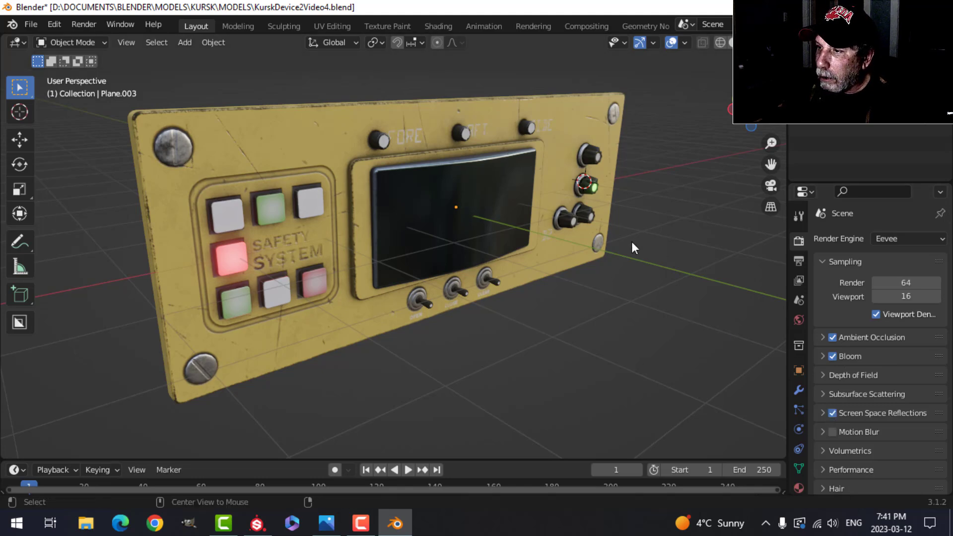
# Step: In the Shading workspace, set the buttons material's Emission Strength to 12, then view the device in Layout
pyautogui.moveTo(635, 229); pyautogui.dragTo(611, 235, button='middle')
pyautogui.scroll(4, 610, 228)
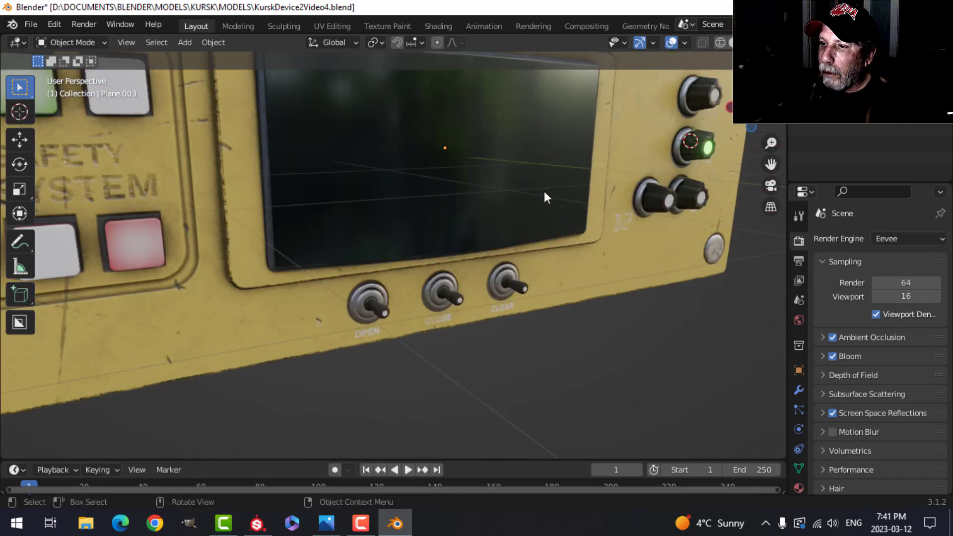
pyautogui.scroll(-4, 543, 198)
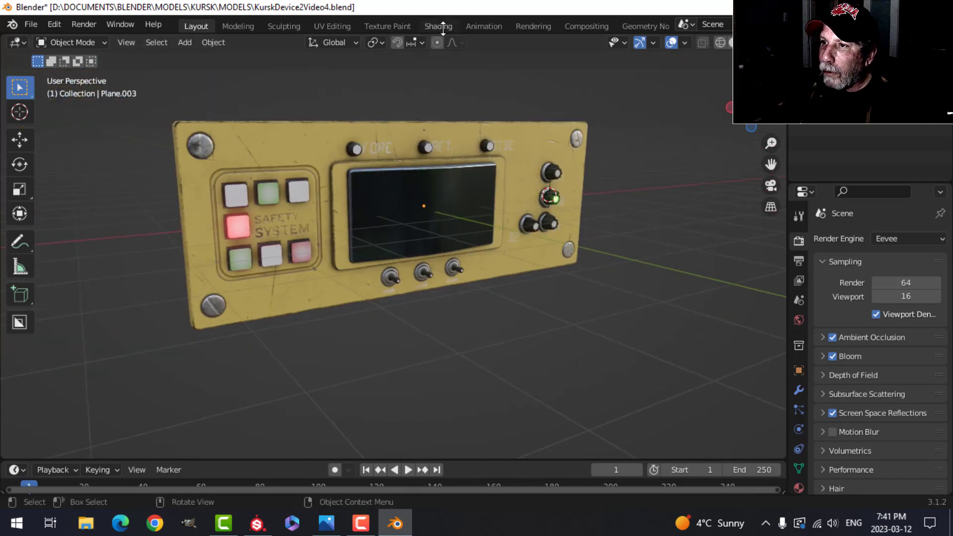
pyautogui.click(439, 26)
pyautogui.scroll(8, 539, 386)
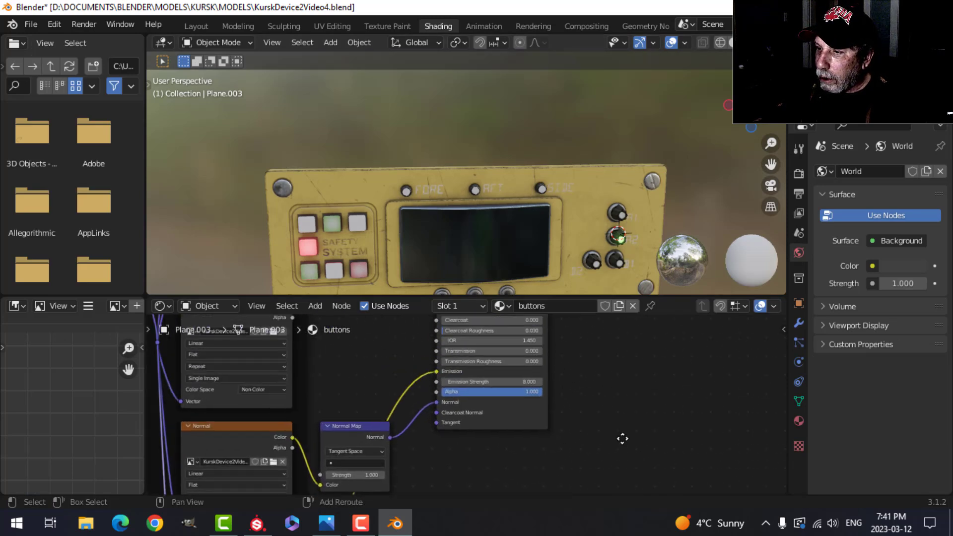
pyautogui.click(551, 430)
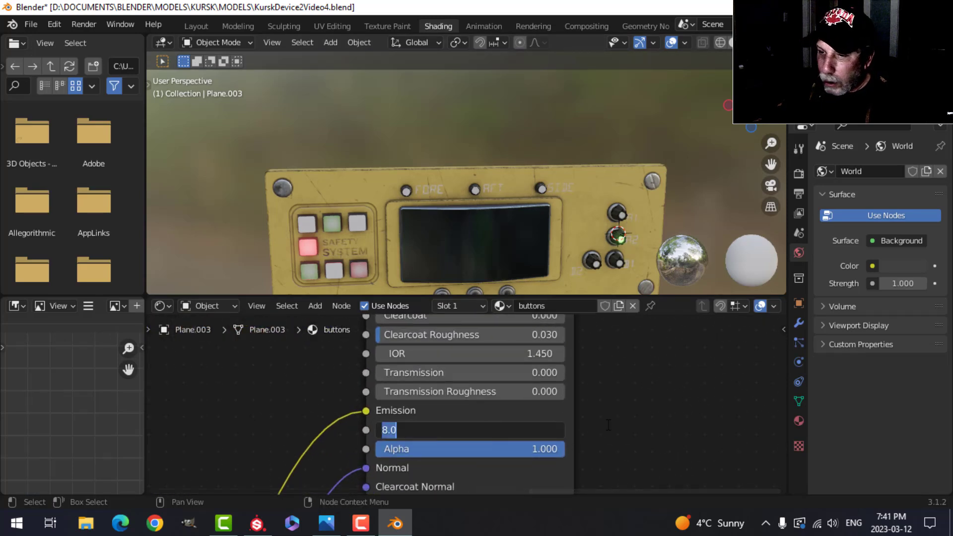
pyautogui.write('12')
pyautogui.press('Return')
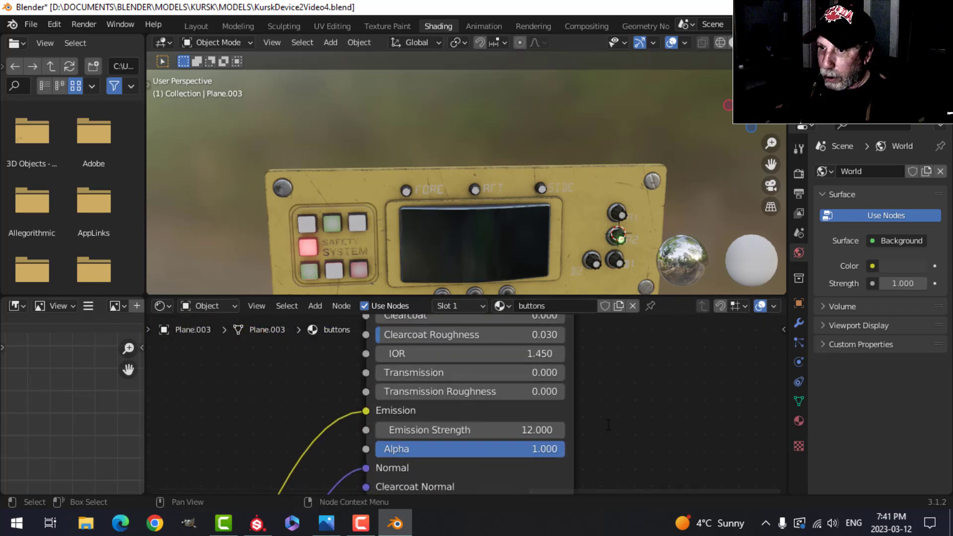
pyautogui.click(191, 27)
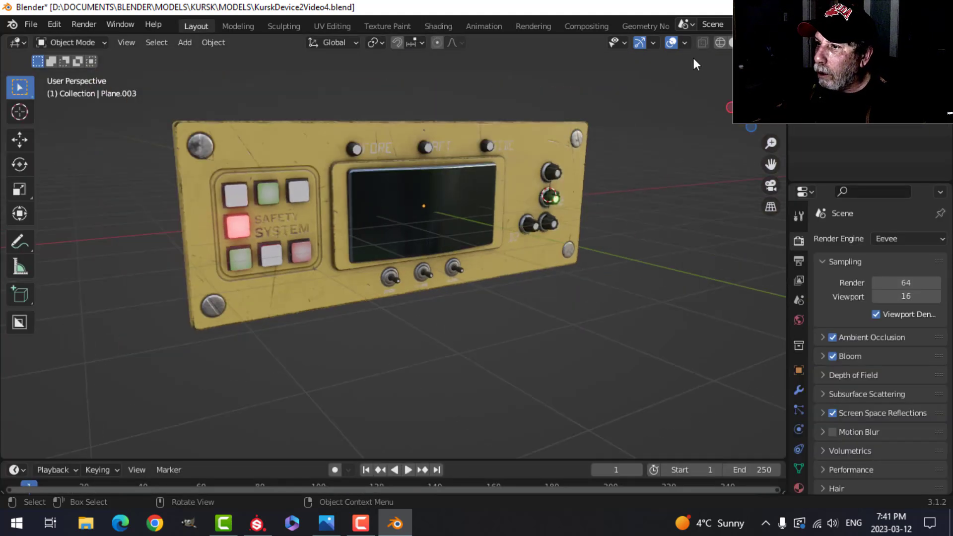
pyautogui.moveTo(499, 242); pyautogui.dragTo(532, 239, button='middle')
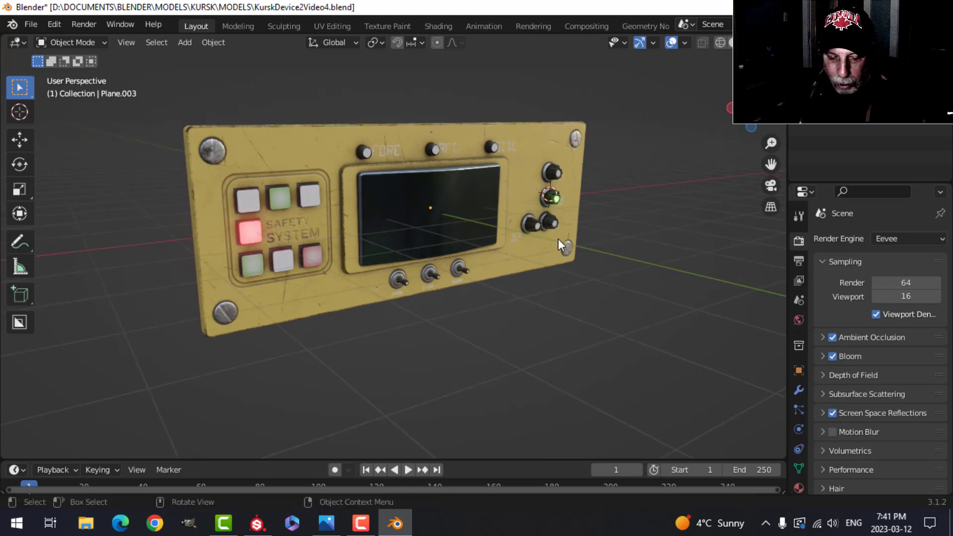
# Step: Add a point light near the control device and move it along the Y axis out in front of the panel
pyautogui.hotkey('shift', 'a')
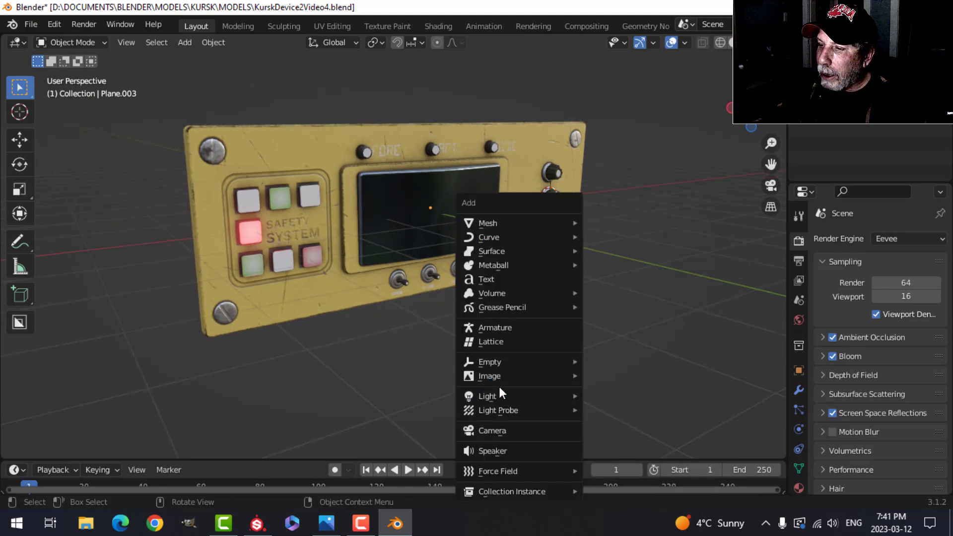
pyautogui.moveTo(500, 394)
pyautogui.click(621, 398)
pyautogui.scroll(-2, 504, 276)
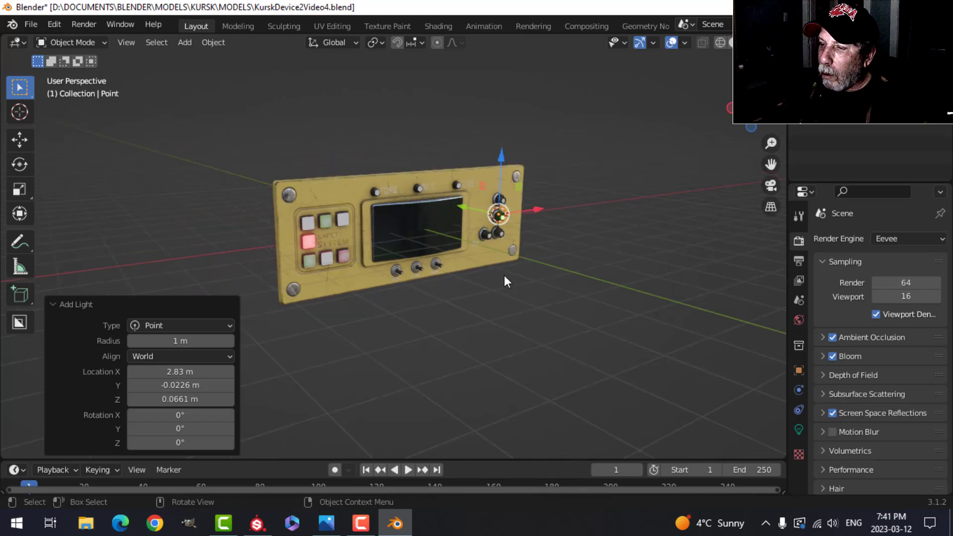
pyautogui.moveTo(505, 275); pyautogui.dragTo(493, 294, button='middle')
pyautogui.moveTo(538, 242); pyautogui.dragTo(446, 251)
pyautogui.moveTo(455, 272); pyautogui.dragTo(509, 279, button='middle')
pyautogui.press('g')
pyautogui.press('y')
pyautogui.click(490, 259)
# Step: Position the point light in front of the safety system buttons from top view, adjusting it along X and lowering it about 0.09 m
pyautogui.press('KP_7')
pyautogui.press('g')
pyautogui.click(425, 243)
pyautogui.moveTo(425, 243); pyautogui.dragTo(404, 285, button='middle')
pyautogui.press('g')
pyautogui.press('x')
pyautogui.click(323, 263)
pyautogui.moveTo(382, 286); pyautogui.dragTo(387, 288)
pyautogui.moveTo(438, 254); pyautogui.dragTo(439, 257)
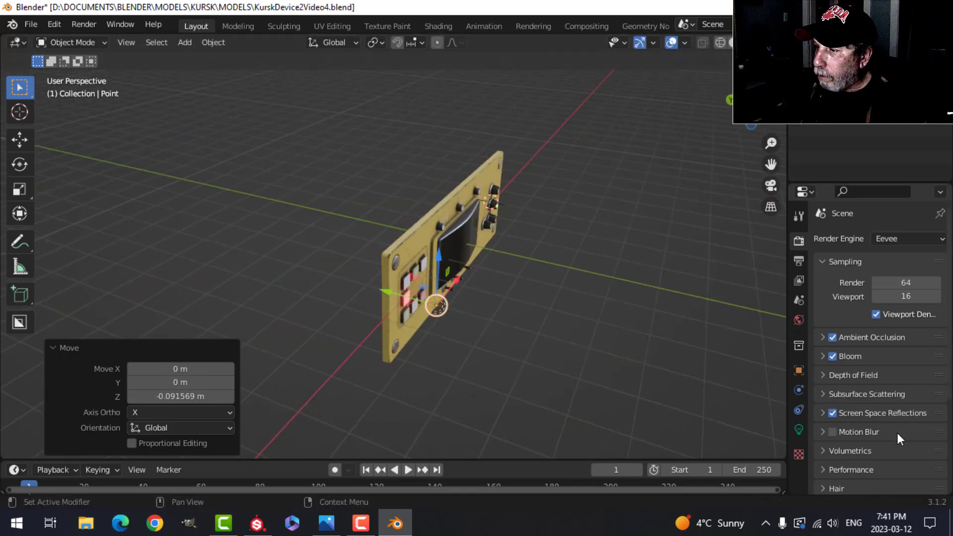
# Step: Set the point light's power to 40 W and its color to salmon pink
pyautogui.click(798, 430)
pyautogui.click(895, 336)
pyautogui.write('40')
pyautogui.press('Return')
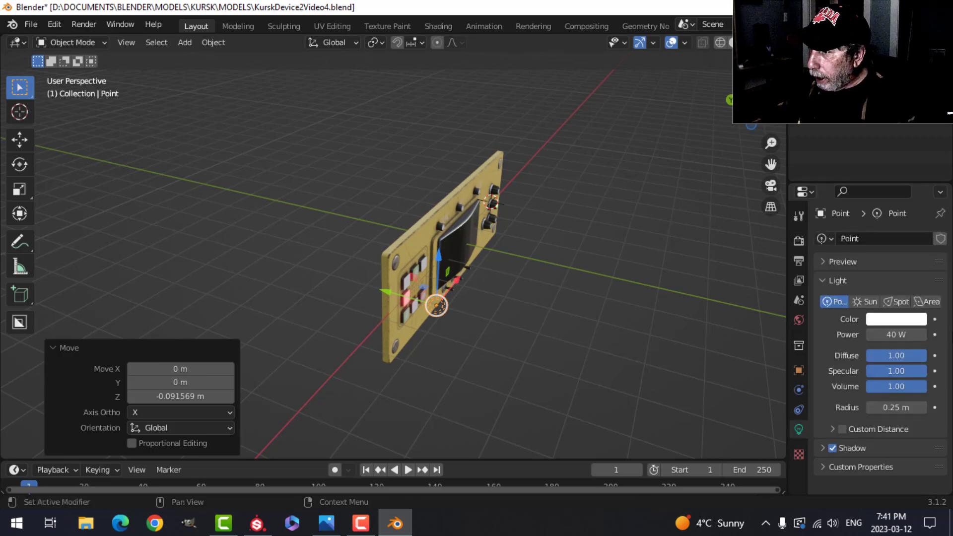
pyautogui.click(918, 322)
pyautogui.click(848, 203)
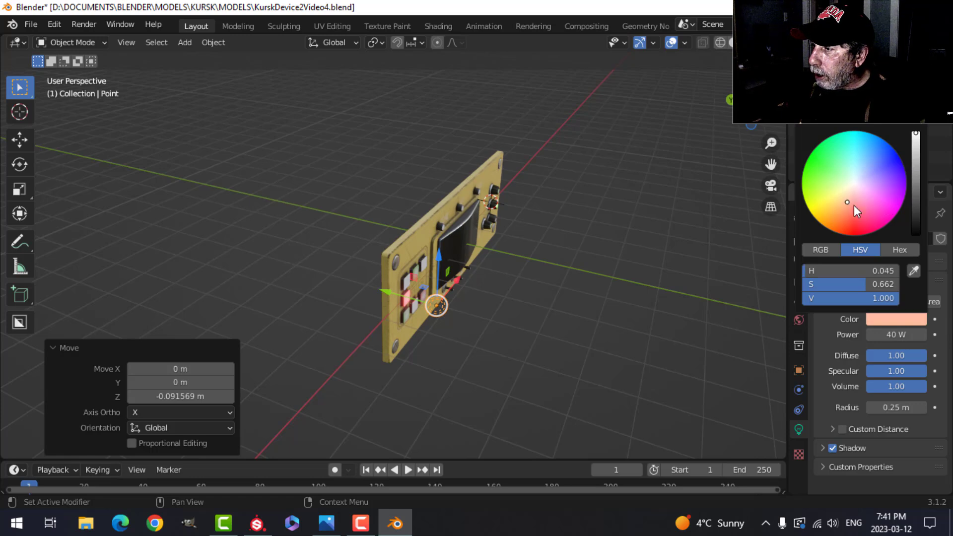
pyautogui.moveTo(867, 207); pyautogui.dragTo(852, 206)
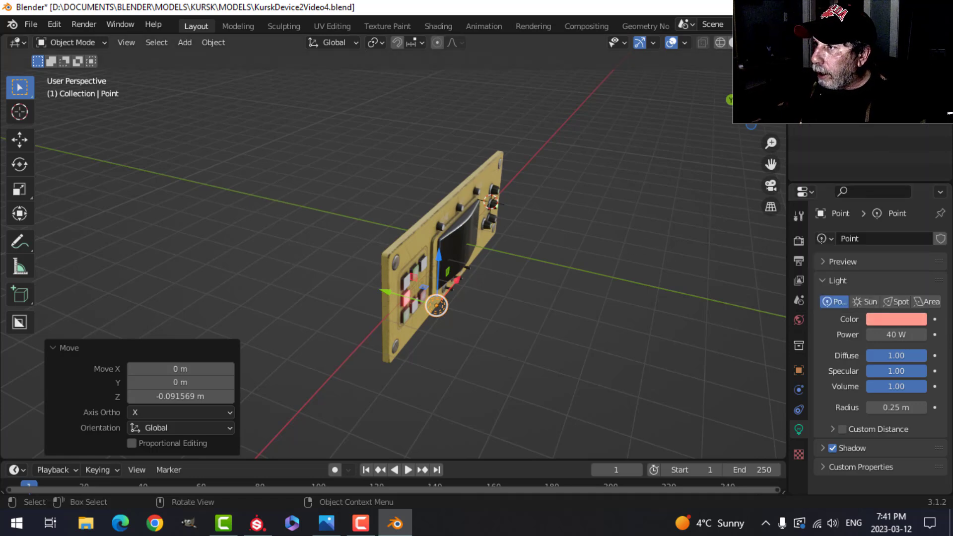
# Step: Enable Scene Lights in the viewport shading and switch its environment to the dark studio HDRI
pyautogui.click(774, 43)
pyautogui.click(693, 112)
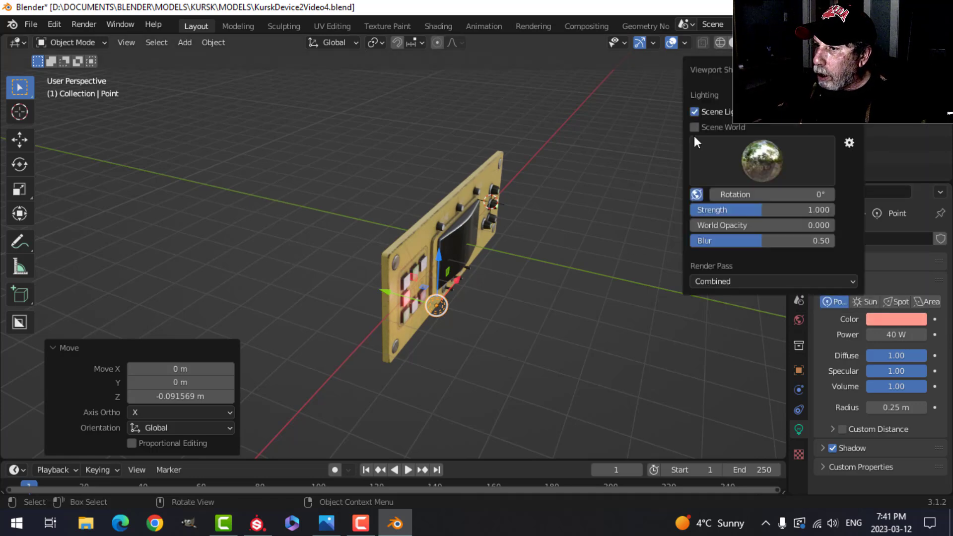
pyautogui.click(758, 158)
pyautogui.click(736, 208)
# Step: Shift the point light about -0.2 m along X by the buttons and enable Contact Shadows for it
pyautogui.scroll(5, 594, 314)
pyautogui.moveTo(594, 314); pyautogui.dragTo(555, 300, button='middle')
pyautogui.moveTo(362, 258); pyautogui.dragTo(308, 265)
pyautogui.scroll(-3, 571, 237)
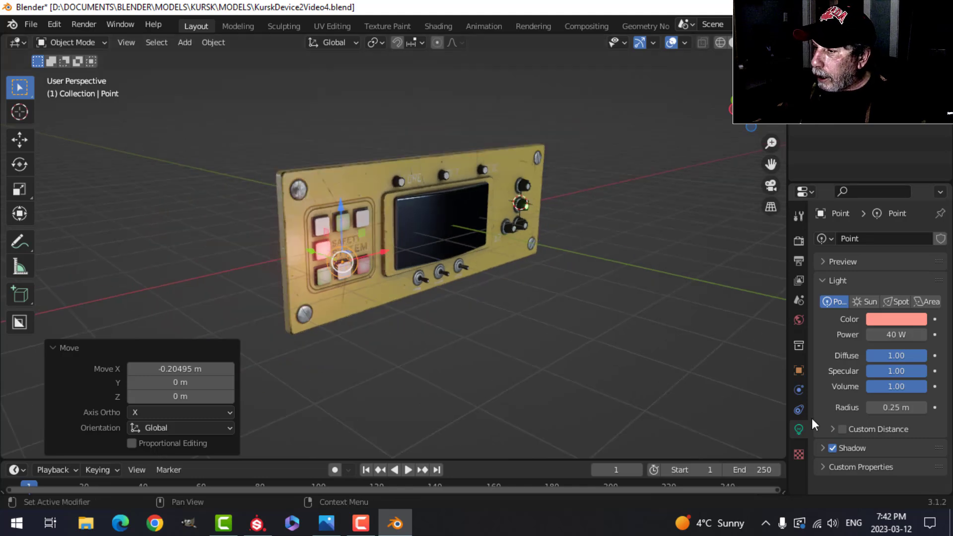
pyautogui.click(822, 448)
pyautogui.scroll(-4, 850, 439)
pyautogui.click(843, 410)
# Step: Duplicate the point light and move the copy about 5.9 m along X to the knobs
pyautogui.scroll(3, 582, 248)
pyautogui.moveTo(621, 252); pyautogui.dragTo(532, 228, button='middle')
pyautogui.hotkey('shift', 'd')
pyautogui.press('Escape')
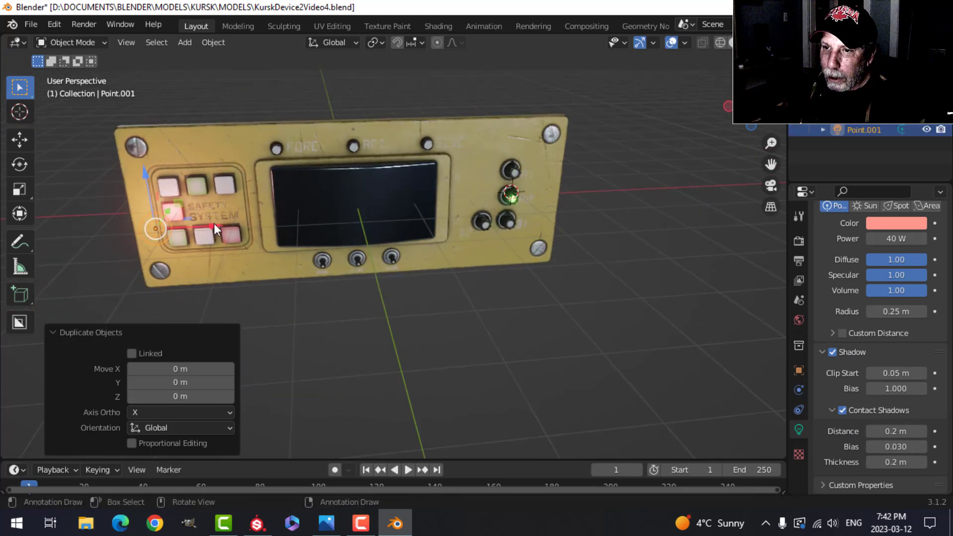
pyautogui.press('g')
pyautogui.press('x')
pyautogui.click(582, 217)
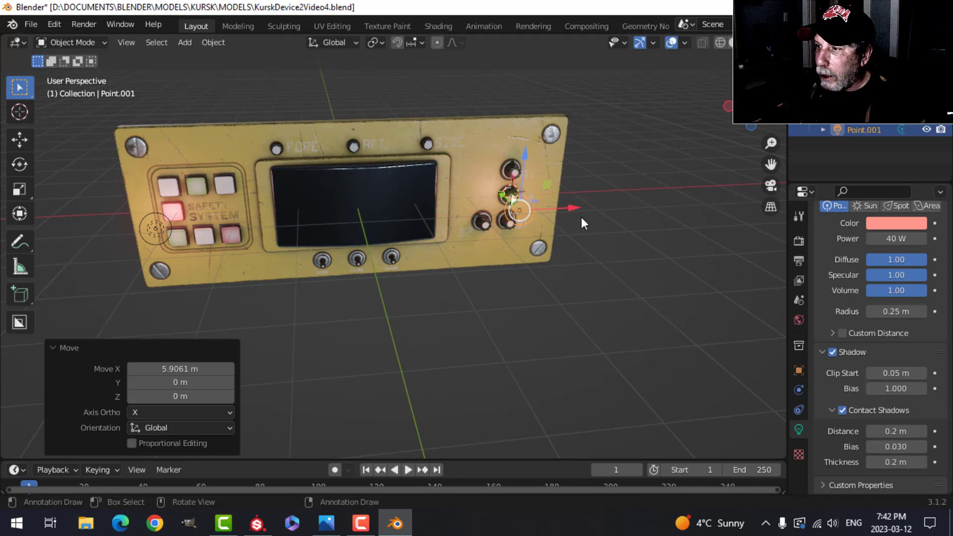
# Step: Change the duplicated light's color to light green
pyautogui.click(913, 223)
pyautogui.moveTo(835, 88)
pyautogui.mouseDown()
pyautogui.moveTo(836, 72)
pyautogui.moveTo(833, 82)
pyautogui.mouseUp()
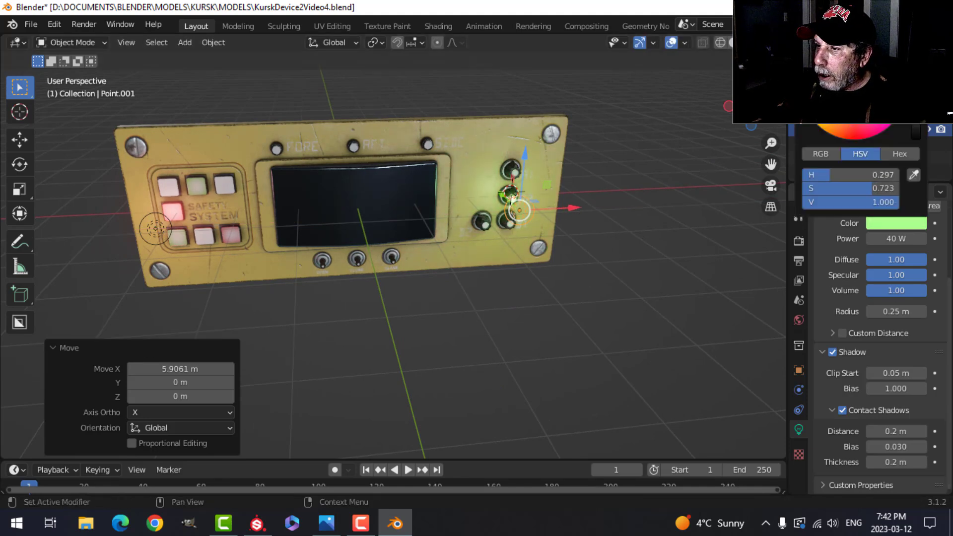
pyautogui.moveTo(476, 253); pyautogui.dragTo(531, 249, button='middle')
# Step: Deselect the light and hide the viewport gizmos and overlays
pyautogui.click(680, 77)
pyautogui.click(646, 43)
pyautogui.click(671, 43)
# Step: Examine the lit device from both sides, checking the red glow at the buttons and the green glow at the knobs
pyautogui.scroll(5, 592, 228)
pyautogui.moveTo(592, 228); pyautogui.dragTo(528, 294, button='middle')
pyautogui.scroll(-3, 591, 300)
pyautogui.scroll(3, 527, 292)
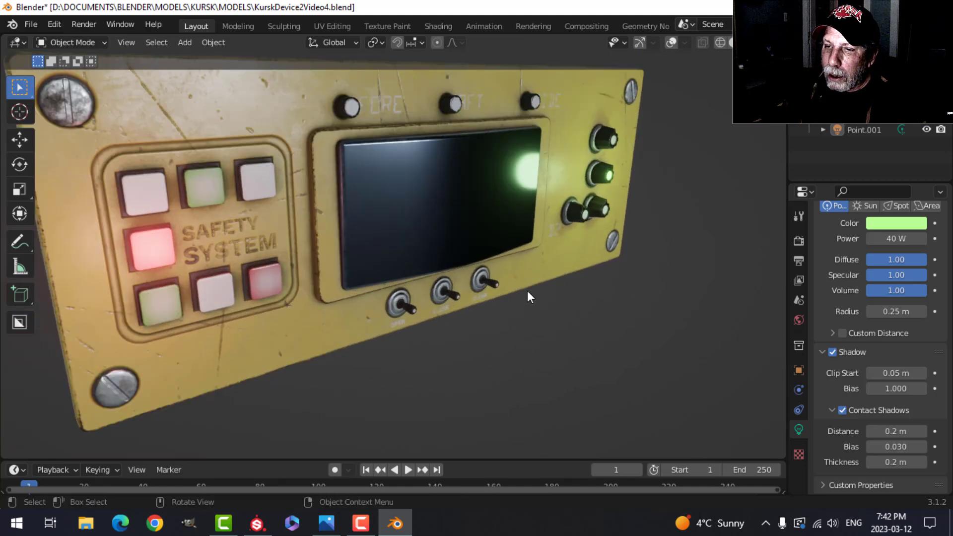
pyautogui.scroll(-4, 527, 290)
pyautogui.moveTo(568, 266); pyautogui.dragTo(476, 263, button='middle')
pyautogui.scroll(4, 476, 262)
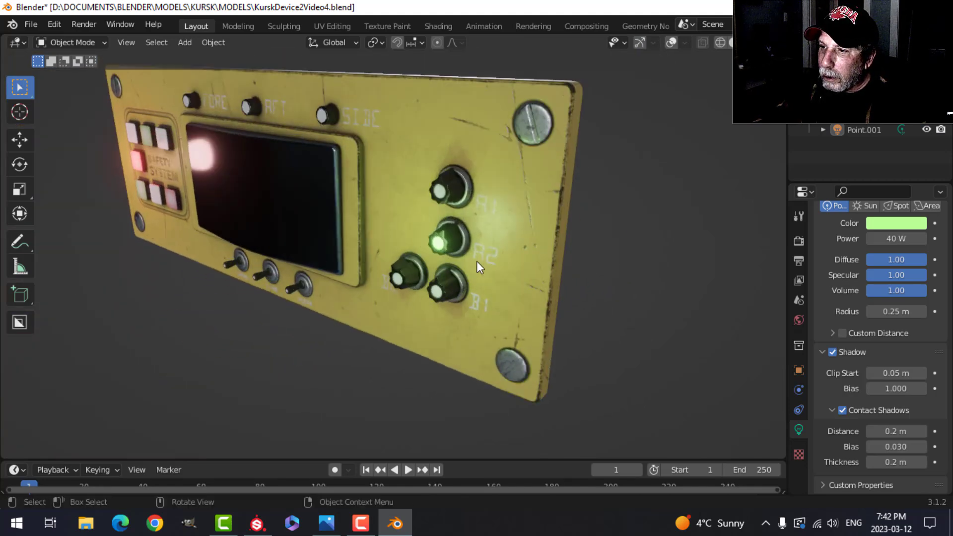
pyautogui.scroll(-3, 526, 131)
pyautogui.moveTo(476, 154); pyautogui.dragTo(460, 213, button='middle')
pyautogui.scroll(2, 460, 213)
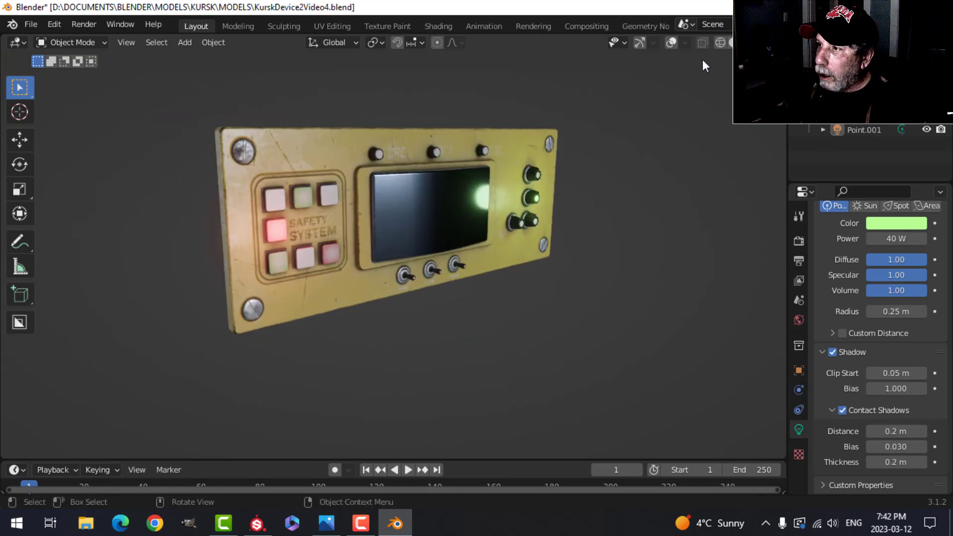
# Step: Switch the viewport shading environment from the dark studio HDRI to the warm-toned night HDRI
pyautogui.click(774, 42)
pyautogui.click(757, 165)
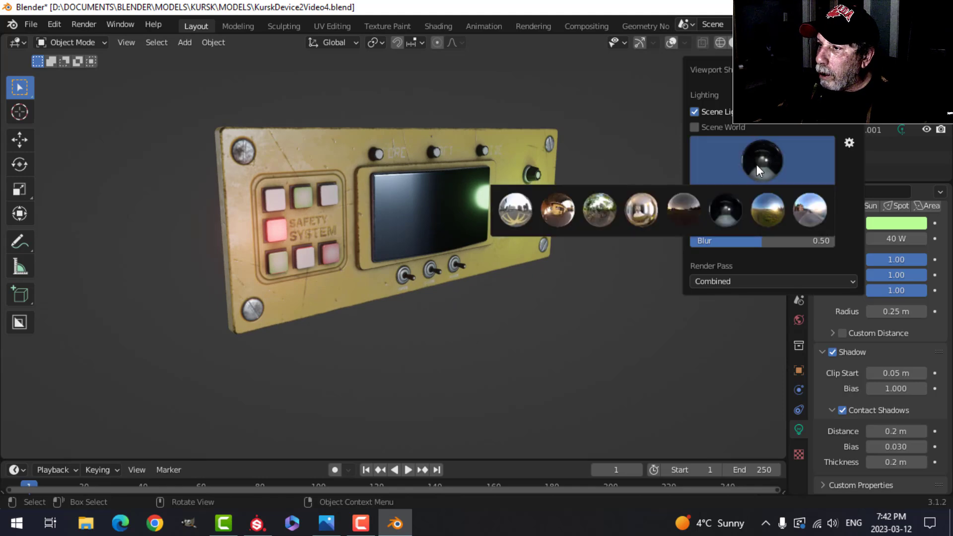
pyautogui.click(689, 210)
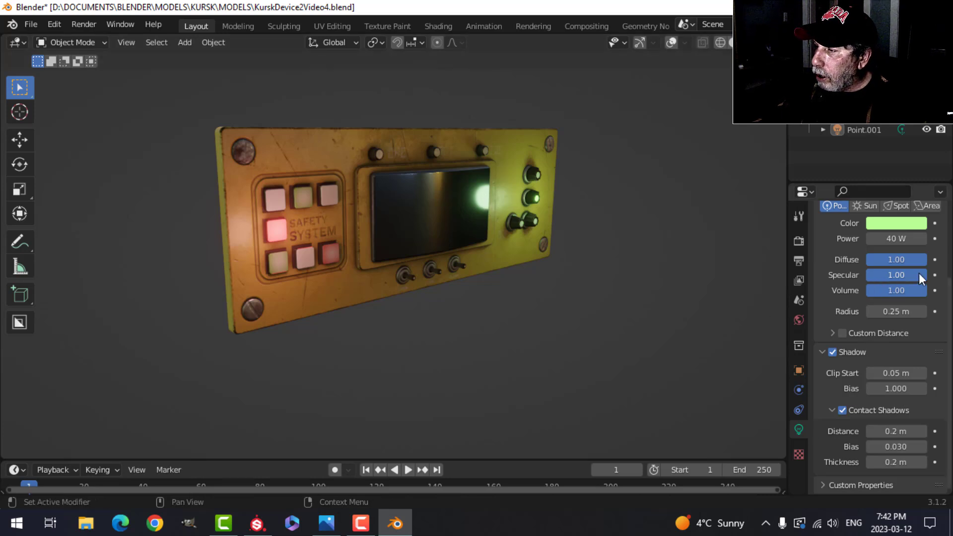
pyautogui.moveTo(919, 273)
pyautogui.mouseDown()
pyautogui.moveTo(867, 275)
pyautogui.moveTo(927, 274)
pyautogui.mouseUp()
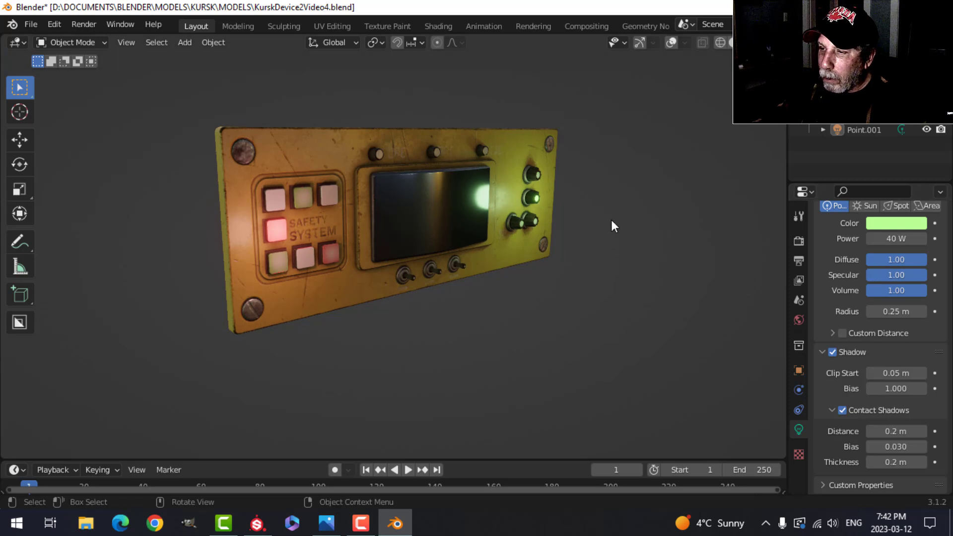
# Step: Inspect the device under the new environment lighting from several angles, both close up and at a distance
pyautogui.moveTo(580, 229); pyautogui.dragTo(488, 244, button='middle')
pyautogui.scroll(-3, 487, 242)
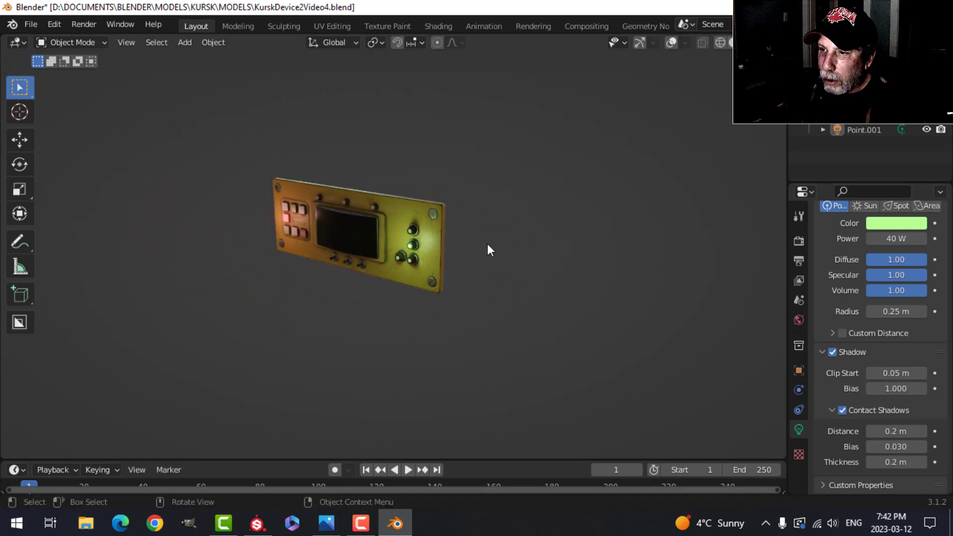
pyautogui.scroll(7, 484, 248)
pyautogui.scroll(-8, 481, 255)
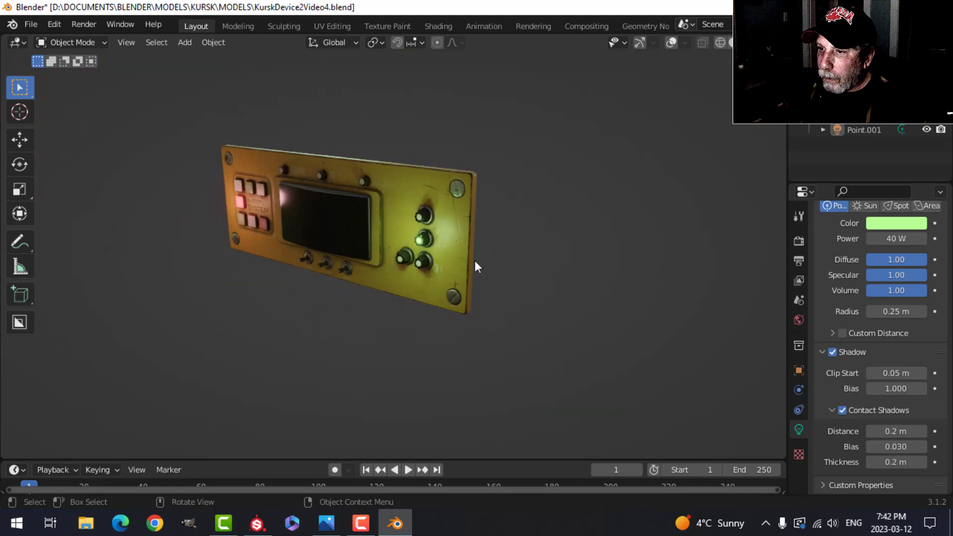
pyautogui.moveTo(303, 321); pyautogui.dragTo(443, 310, button='middle')
pyautogui.scroll(2, 408, 367)
pyautogui.scroll(2, 405, 313)
pyautogui.scroll(2, 443, 310)
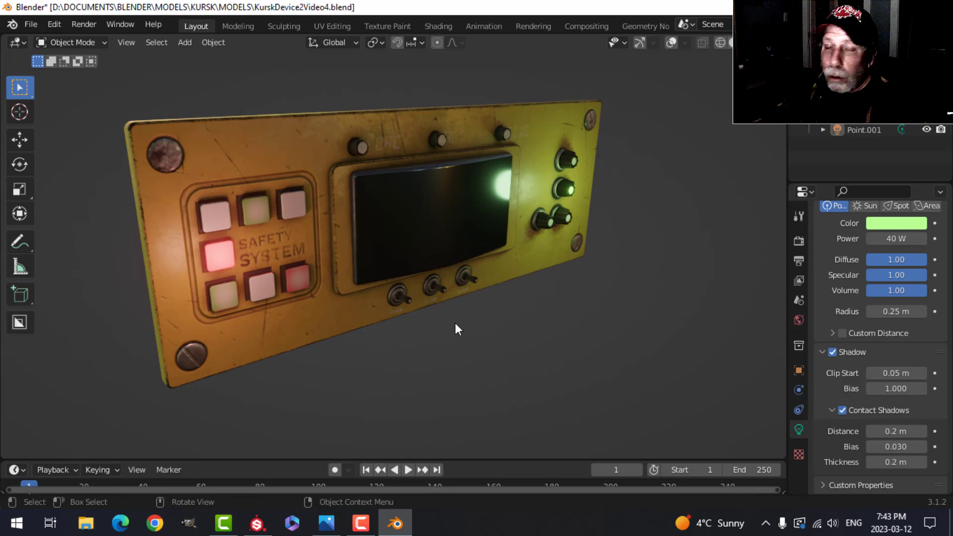